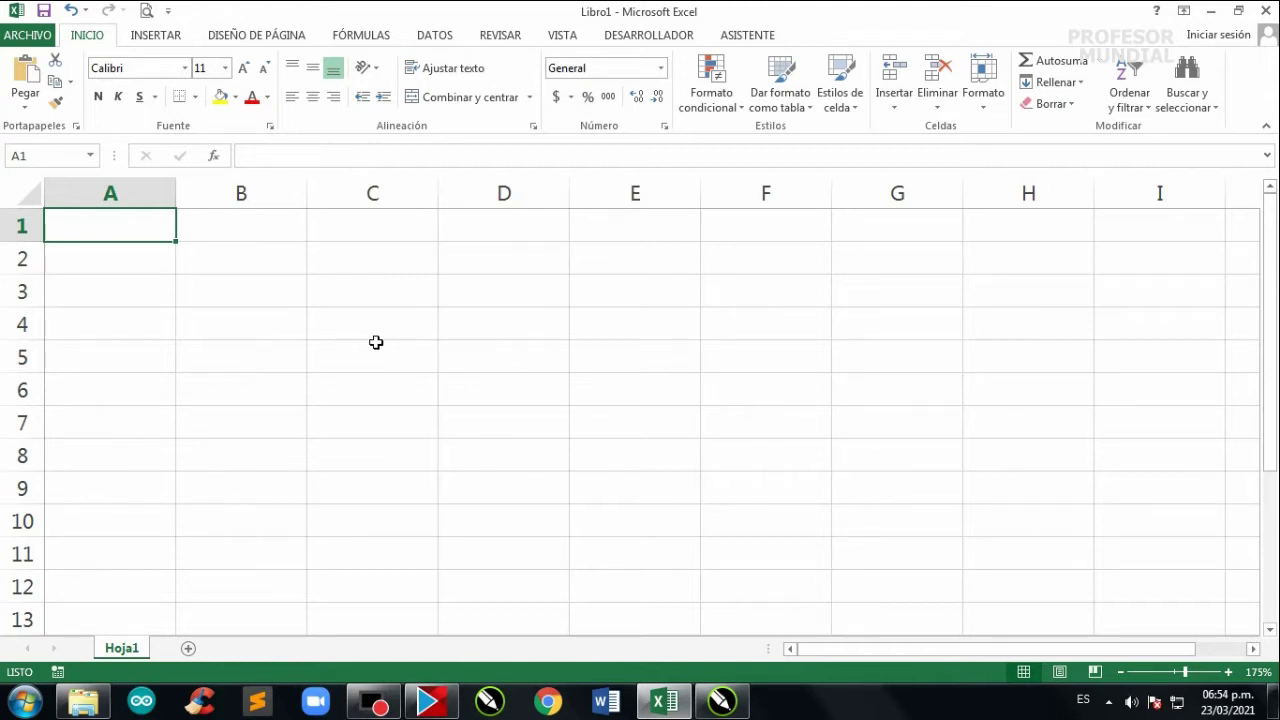
- Enter the numbers 1 through 5 in cells B3 to B7
left_click(277, 294)
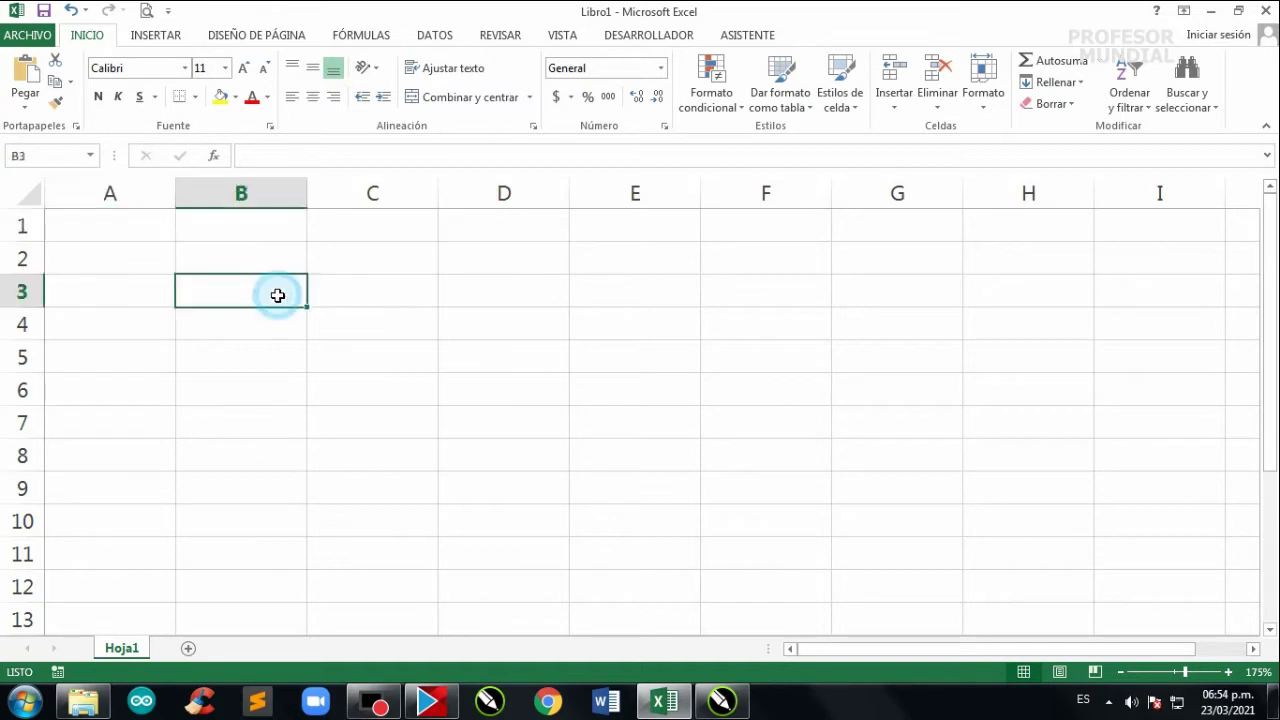
type("1")
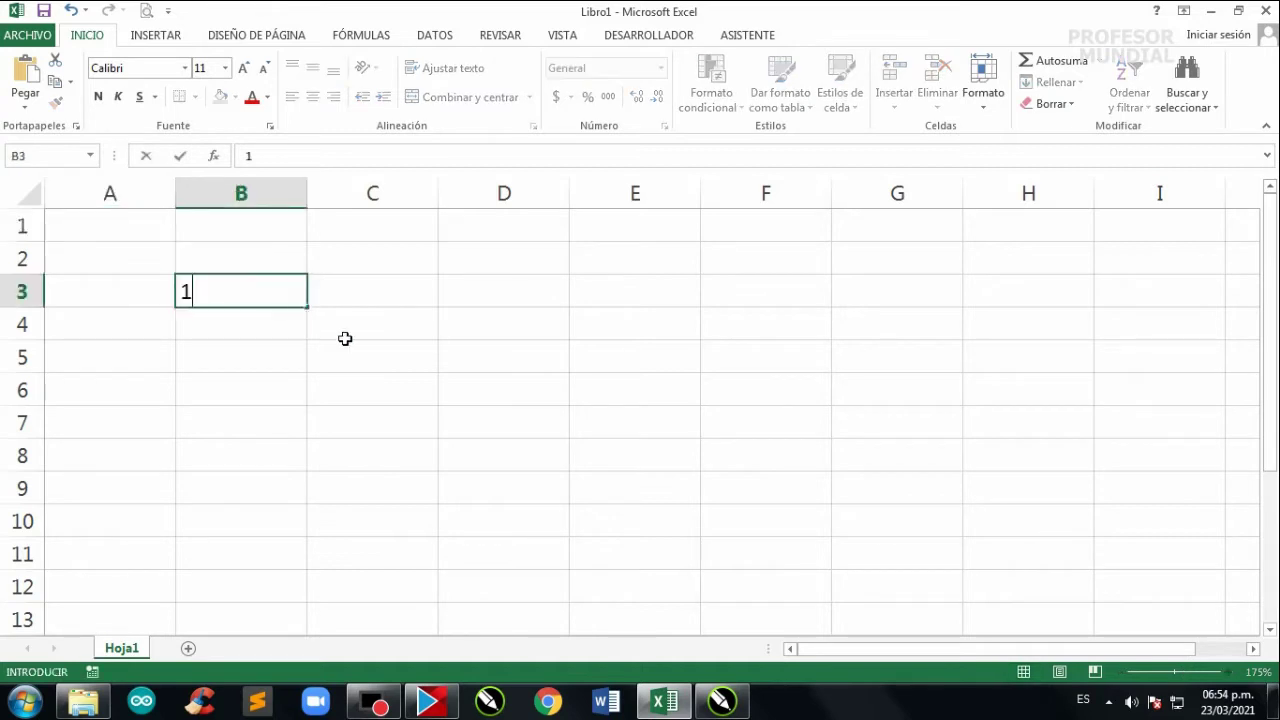
left_click(368, 348)
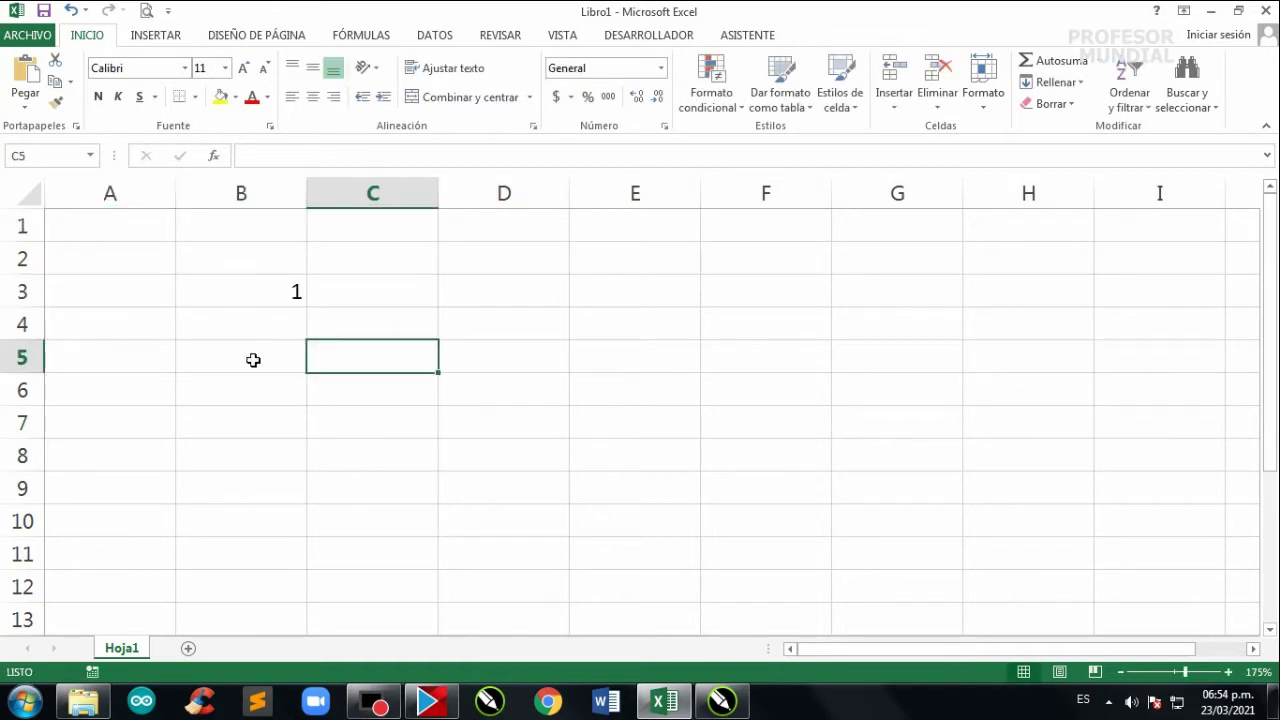
left_click(280, 327)
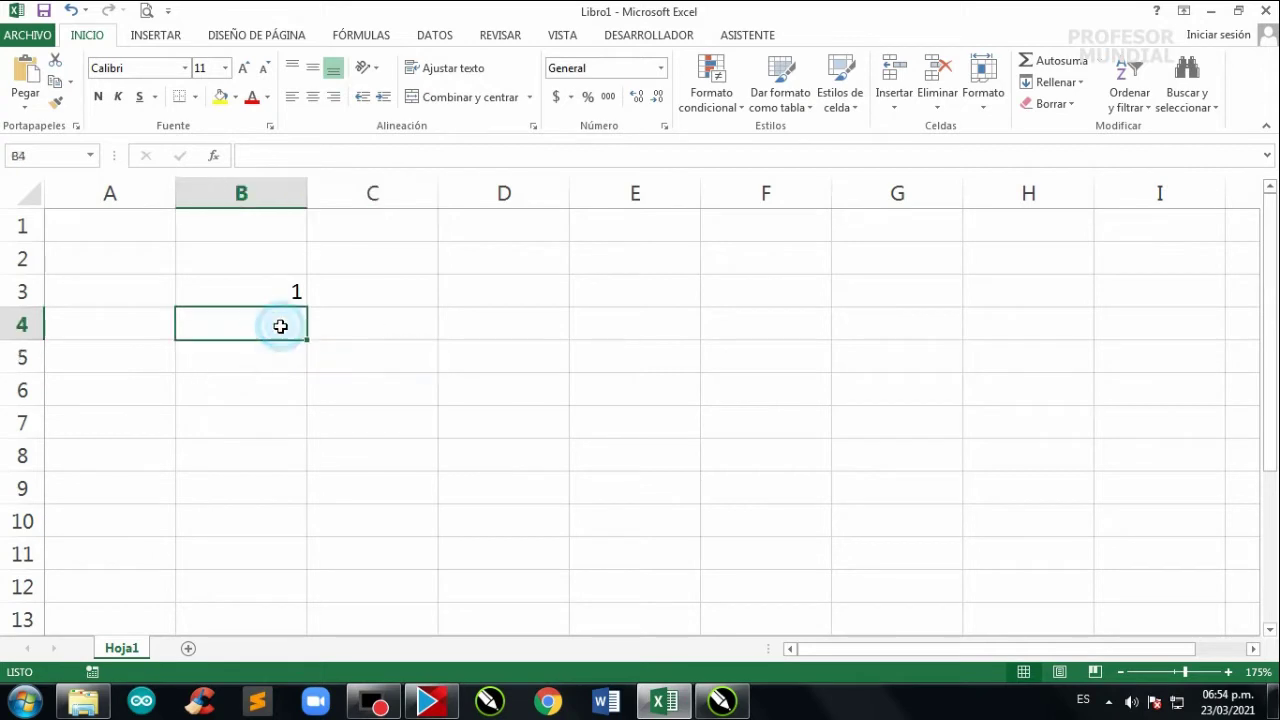
type("2")
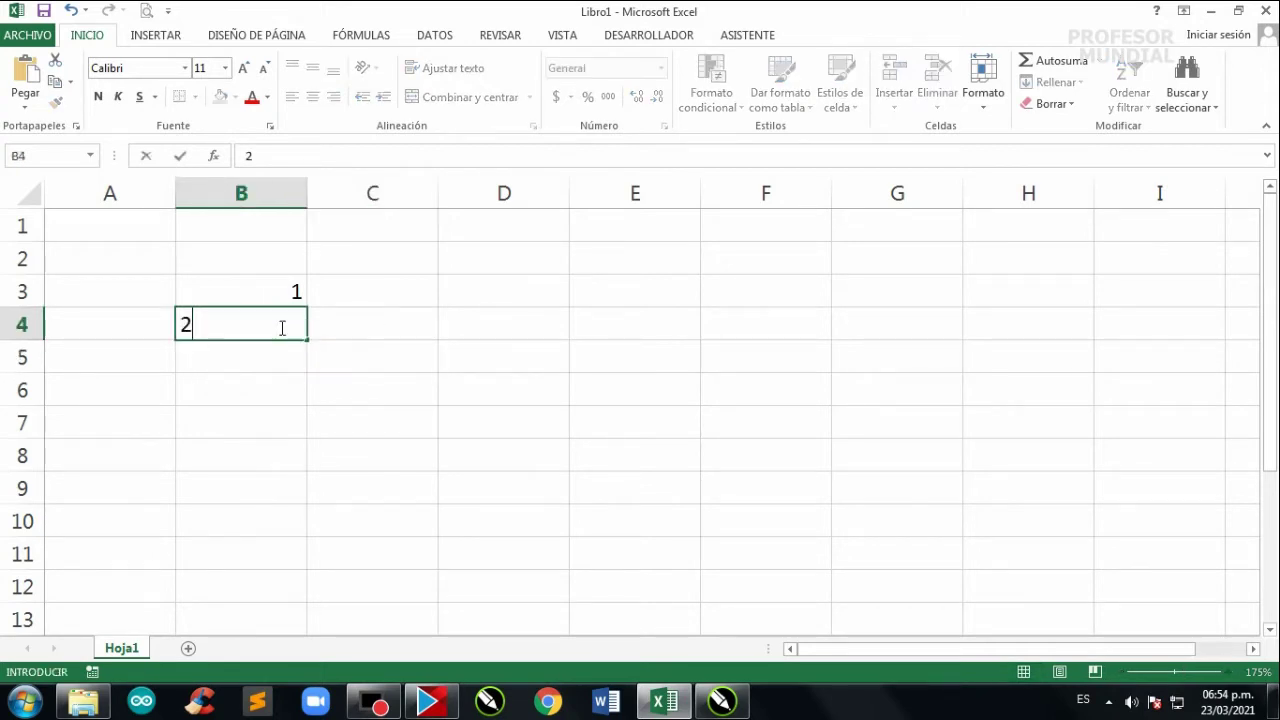
left_click(275, 349)
type("3")
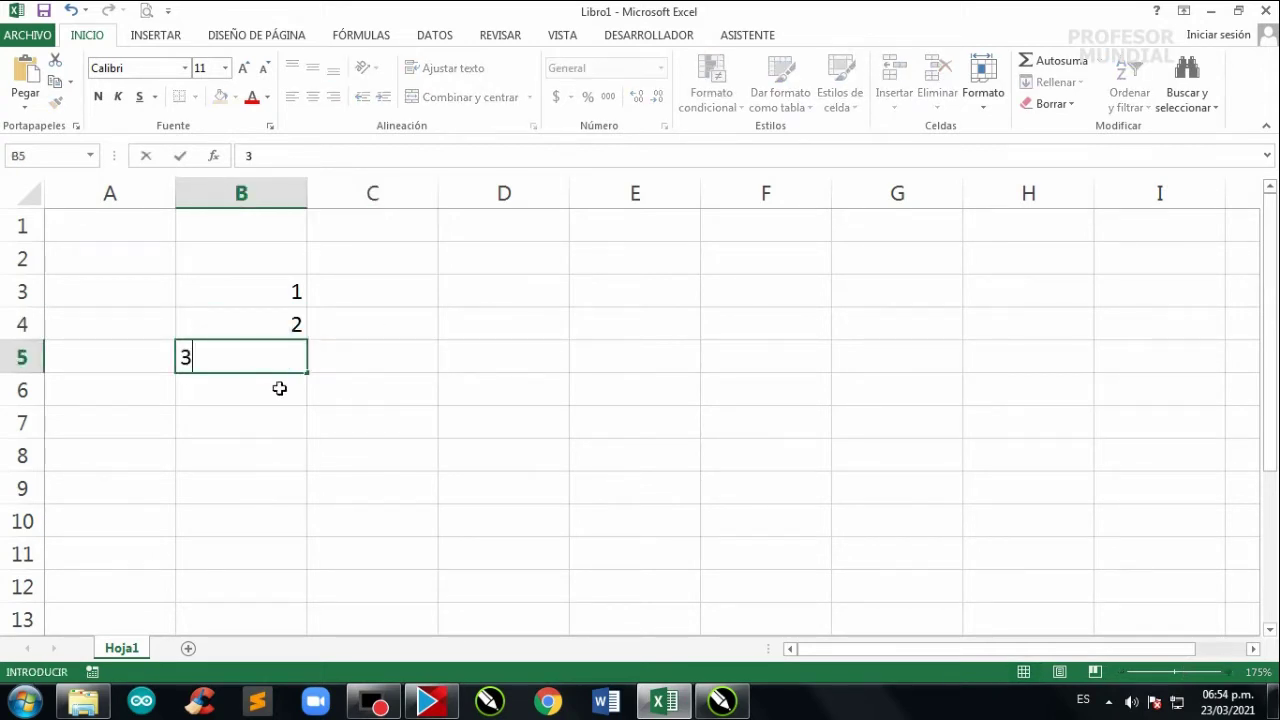
left_click(277, 389)
type("4")
left_click(278, 412)
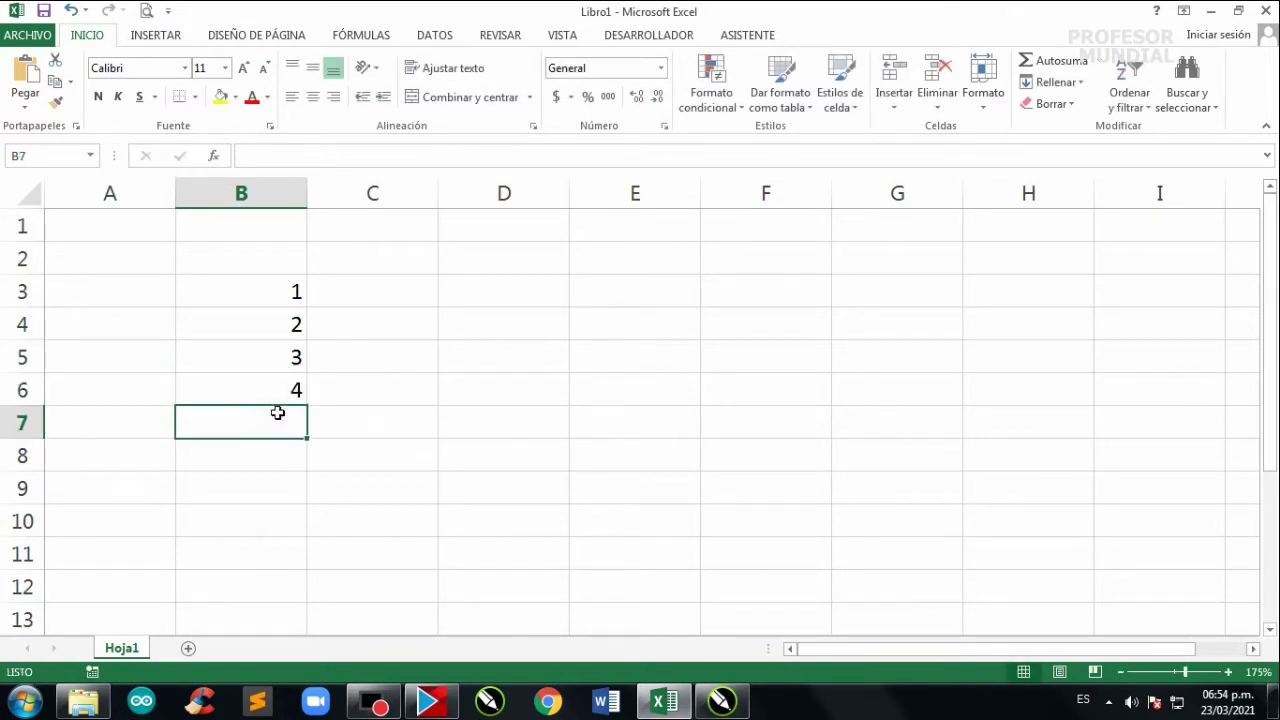
type("5")
left_click(276, 456)
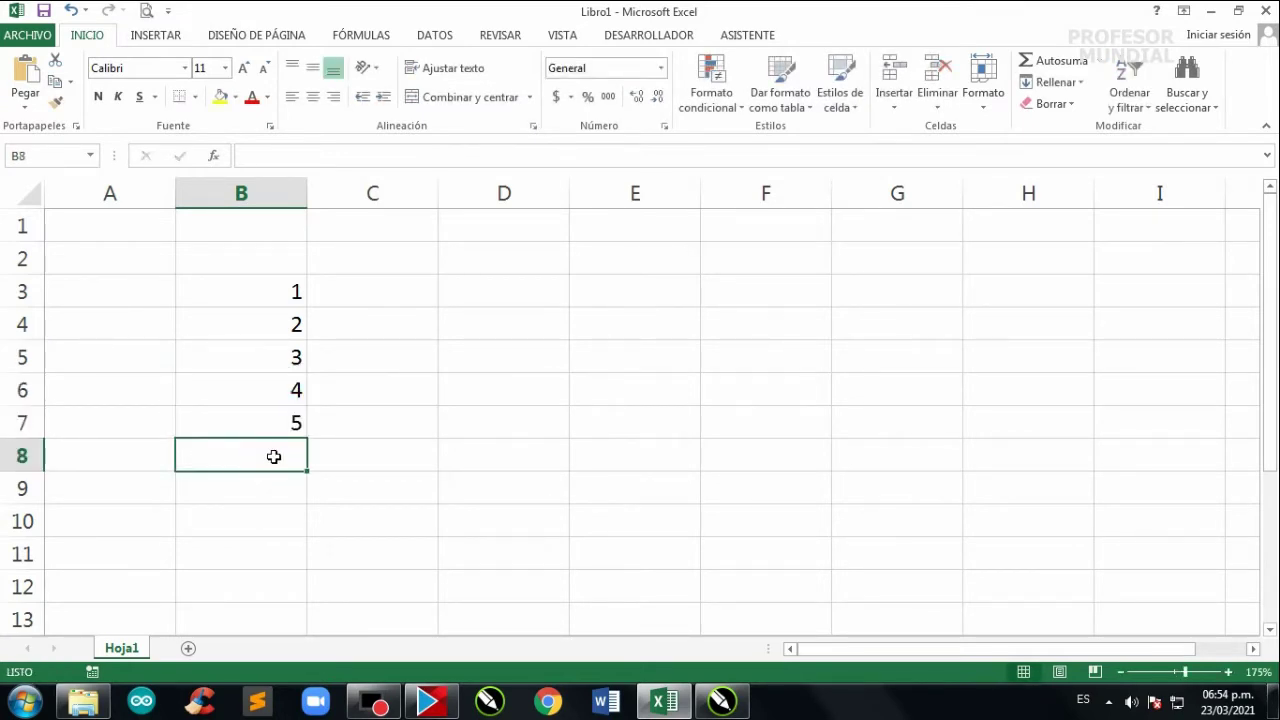
- Enter the numbers 6 through 10 in cells B8 to B12
type("6")
left_click(274, 489)
type("7")
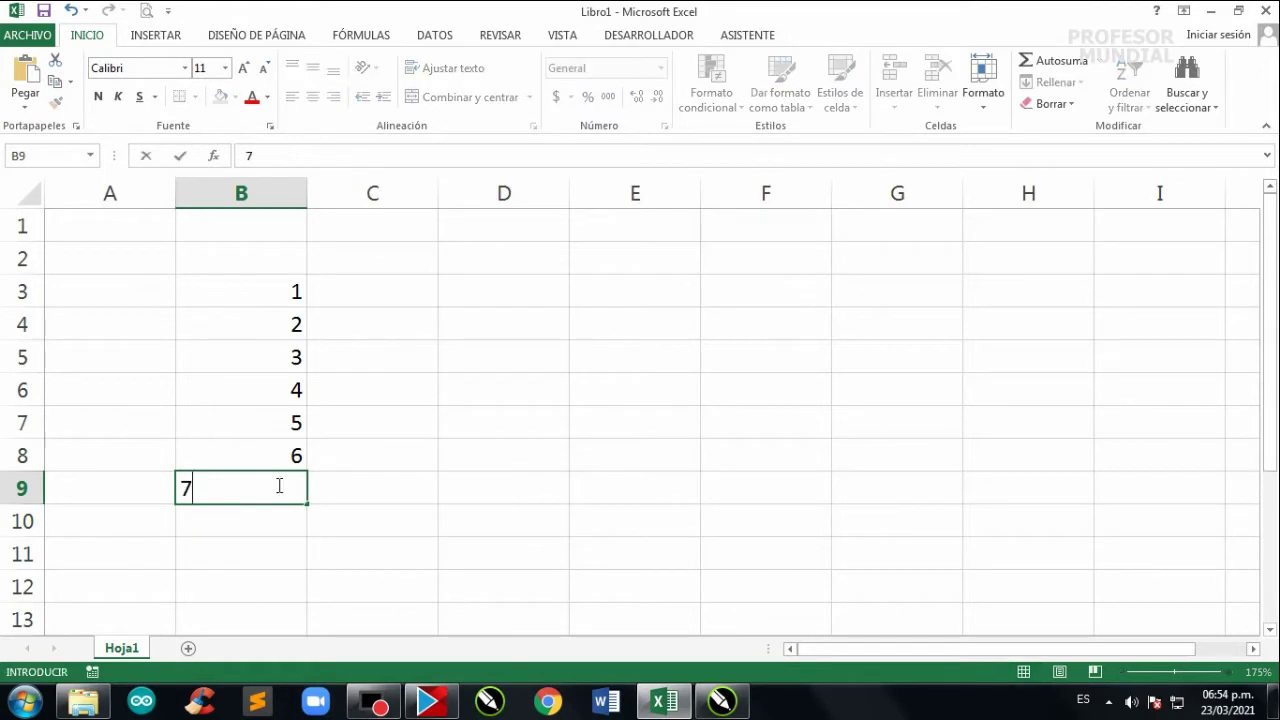
left_click(280, 517)
type("8")
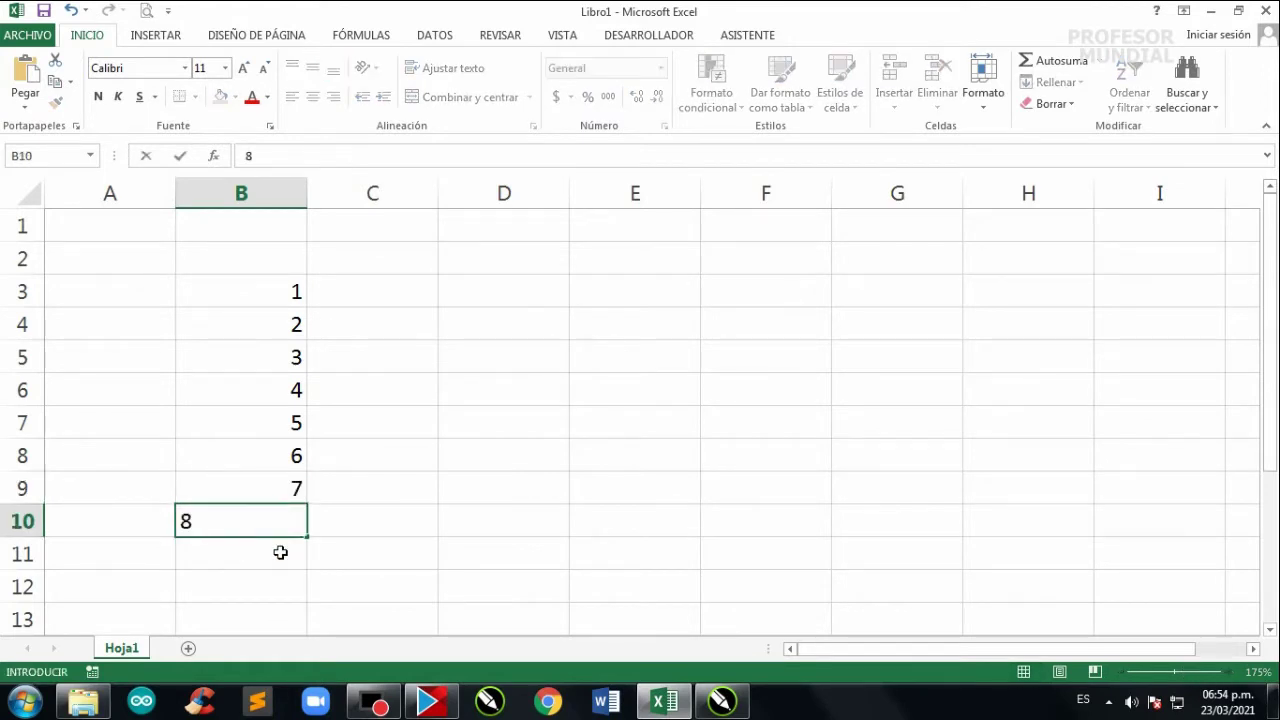
left_click(280, 552)
type("9")
left_click(283, 574)
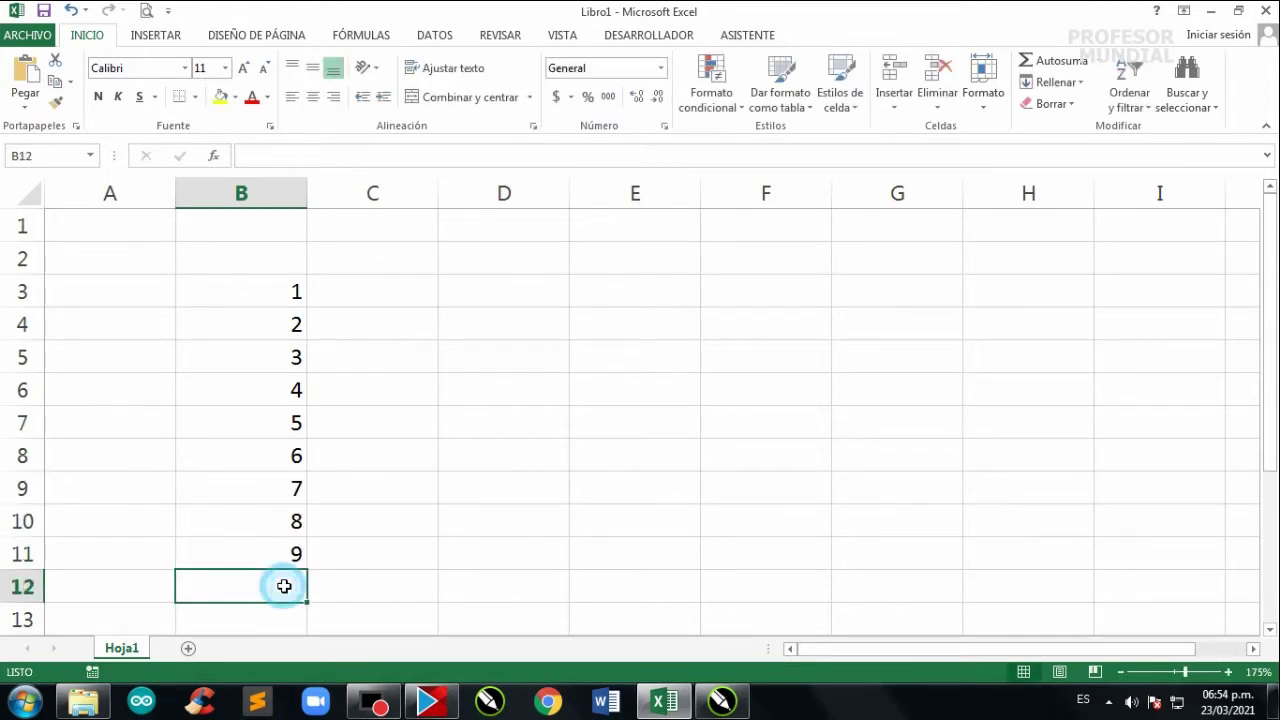
double_click(285, 585)
type("10")
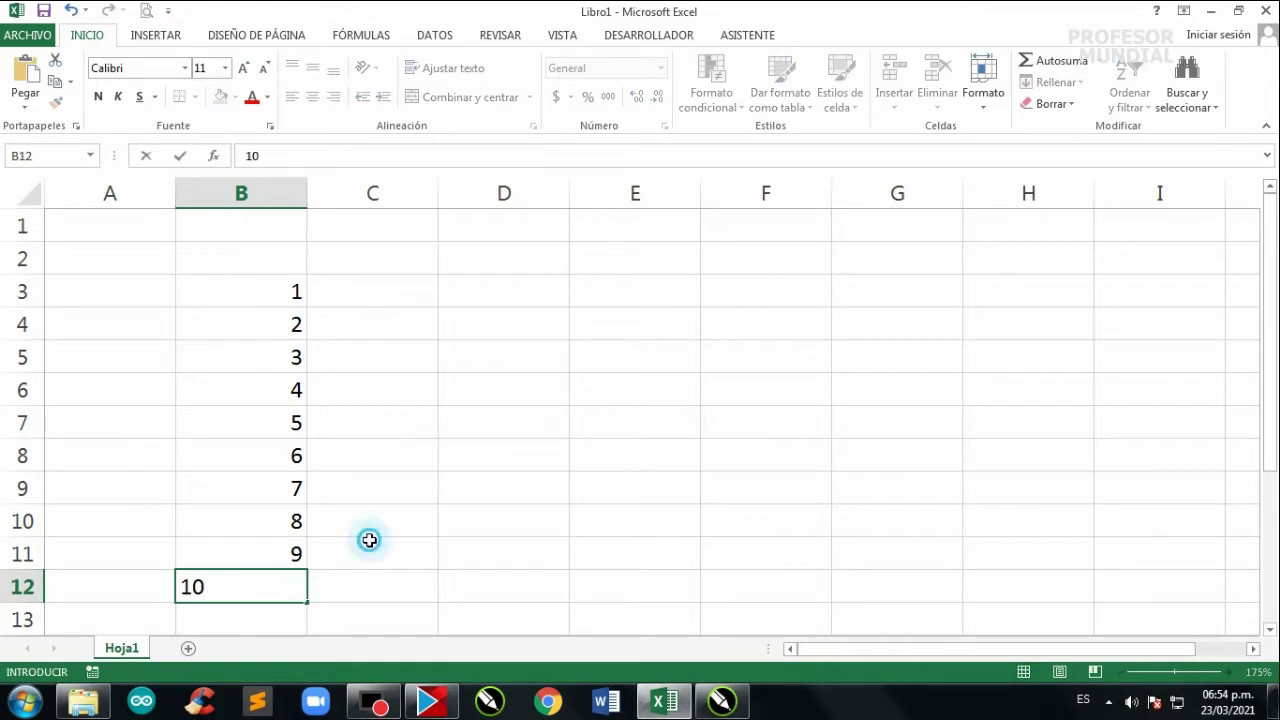
left_click(368, 547)
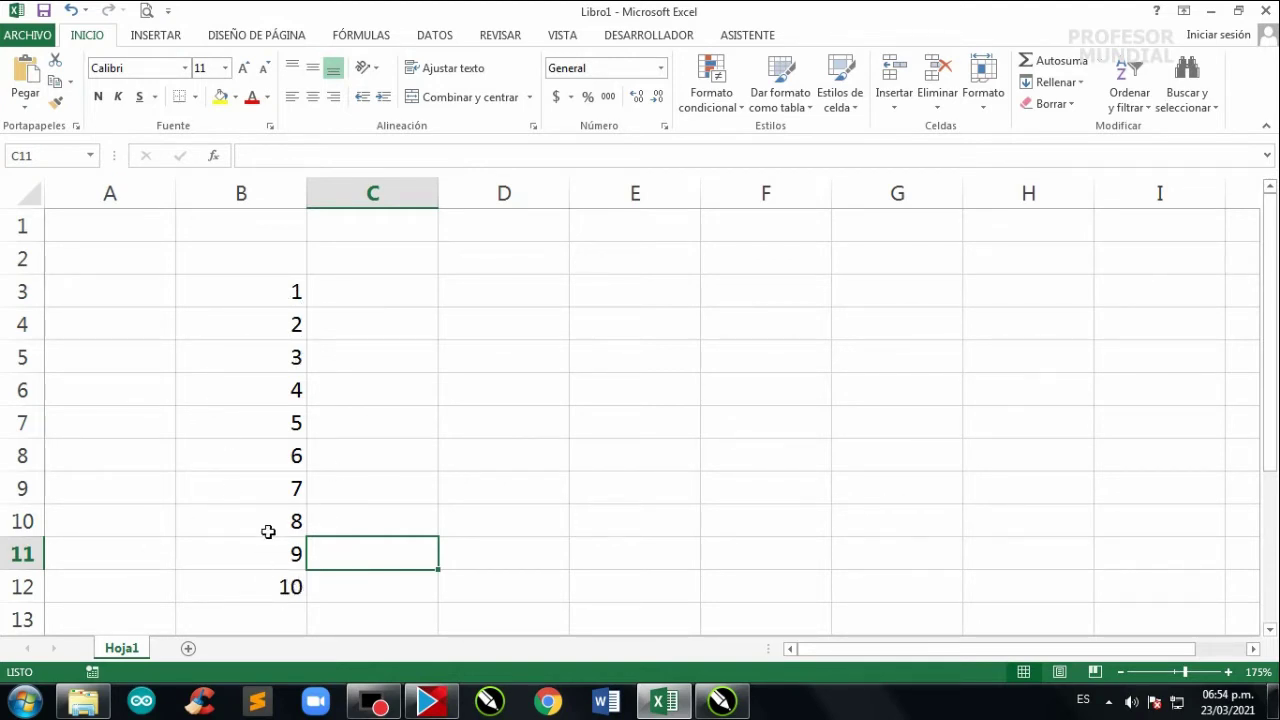
- Delete the 1–10 number list from column B
left_click_drag(278, 300, 274, 574)
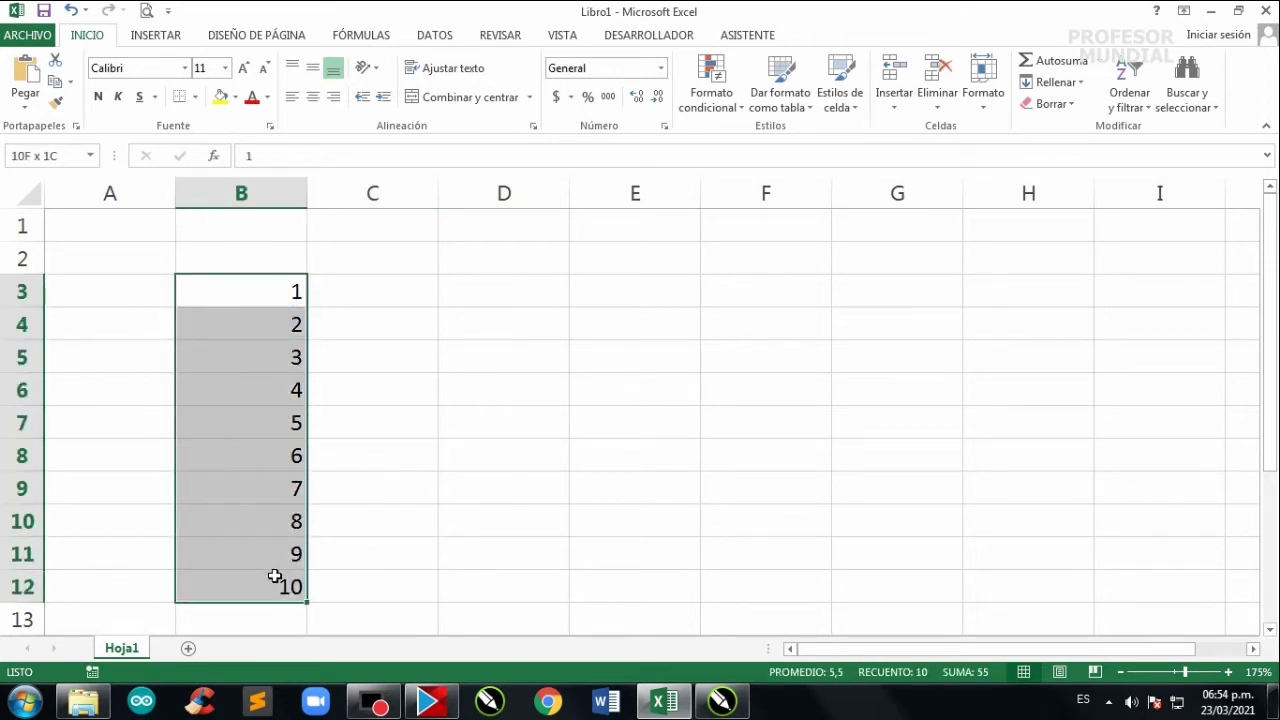
key("Delete")
left_click(361, 362)
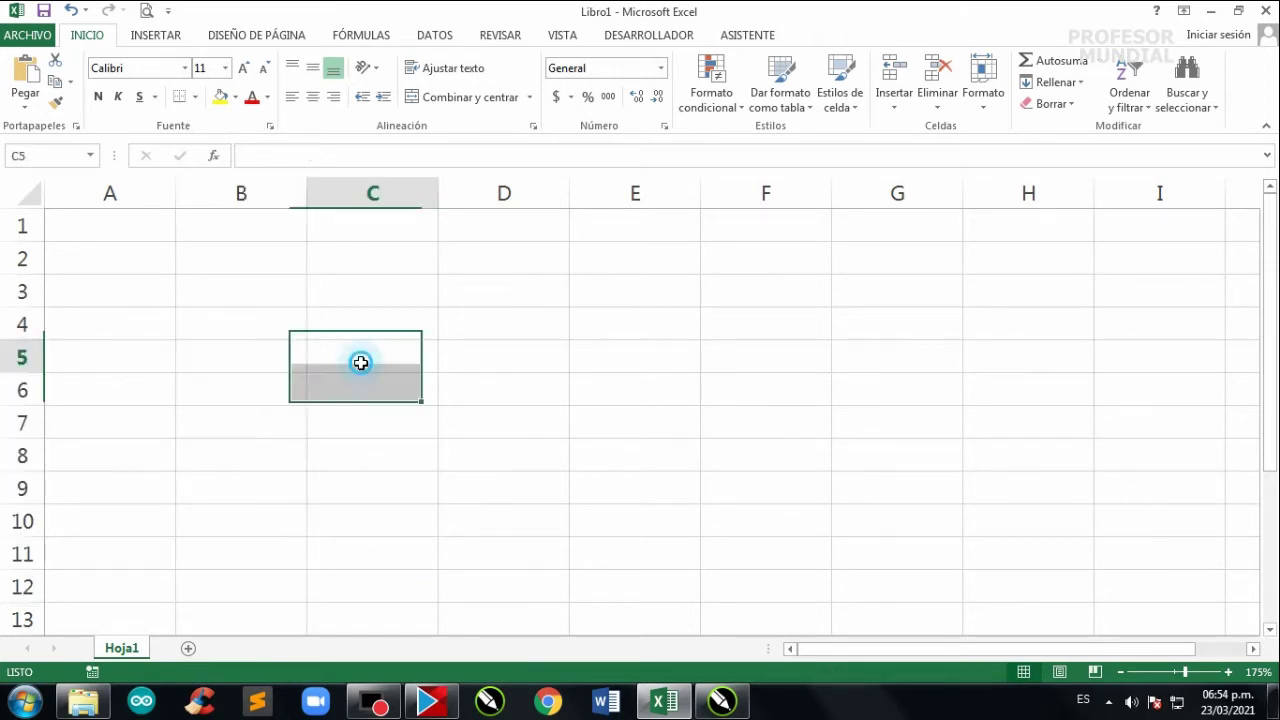
left_click(278, 289)
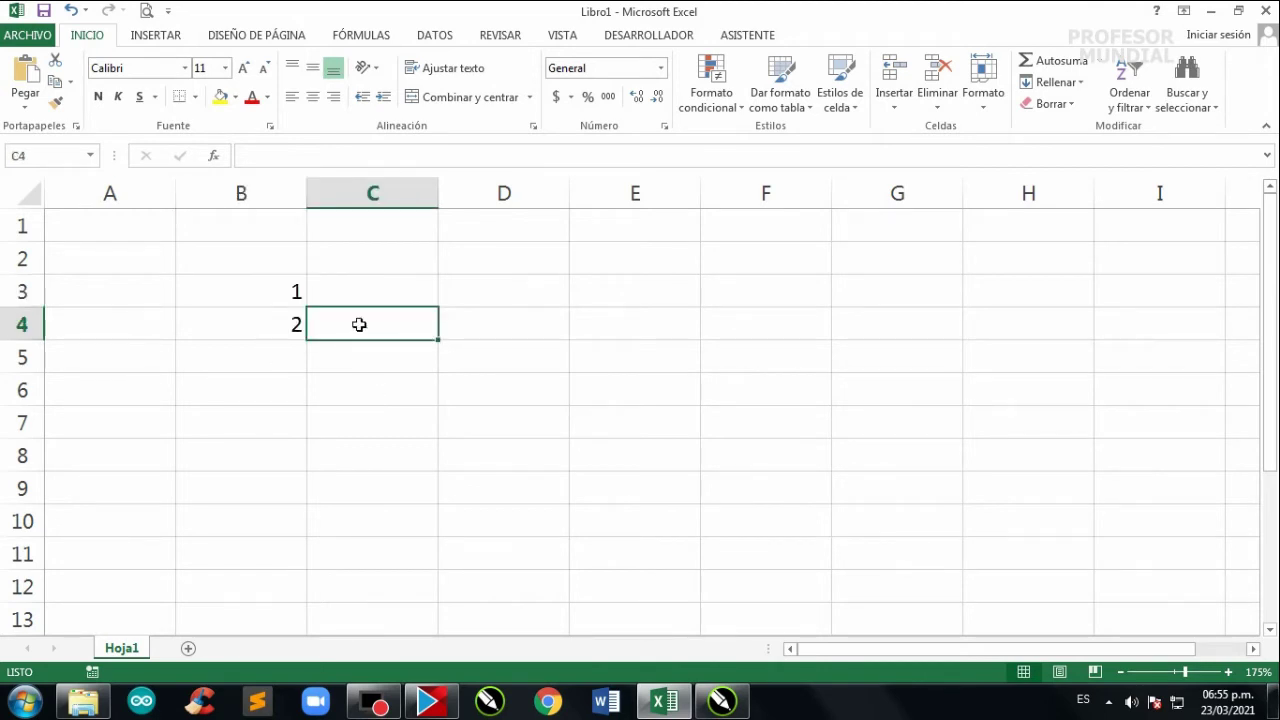
left_click(350, 288)
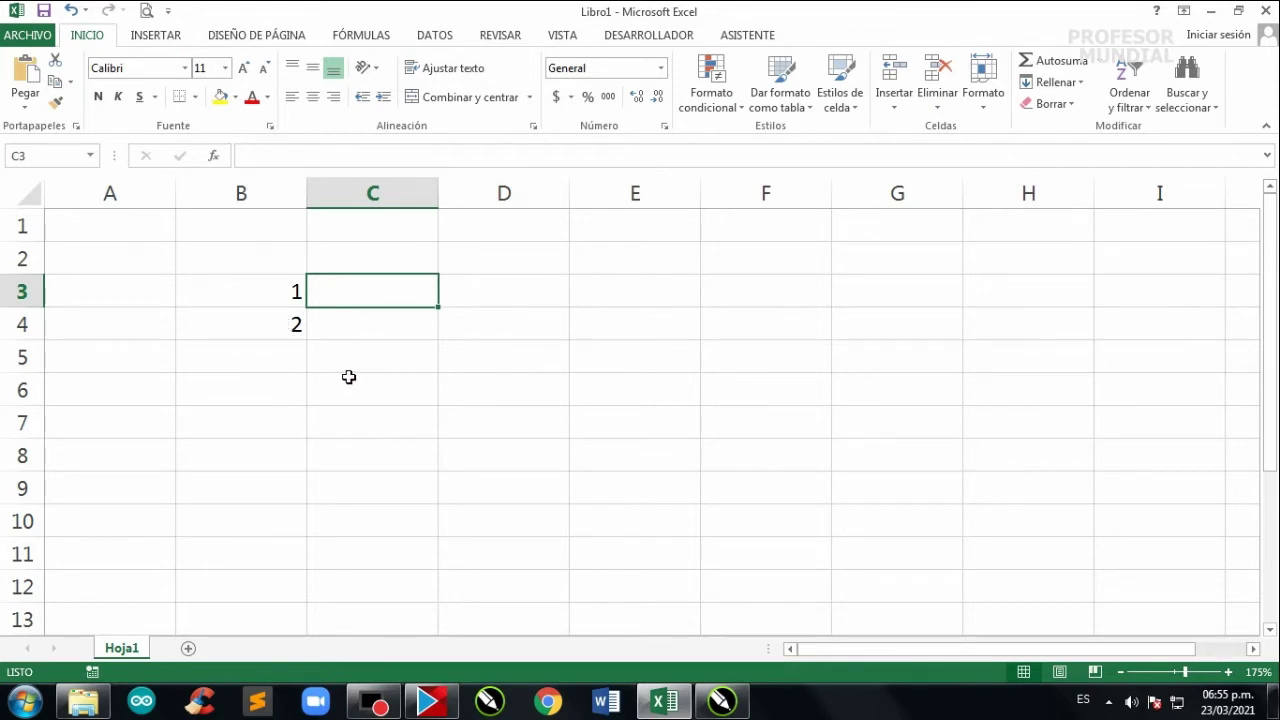
- Select the starting pair 1 and 2 in B3:B4, then dismiss the Quick Analysis options
left_click(266, 290)
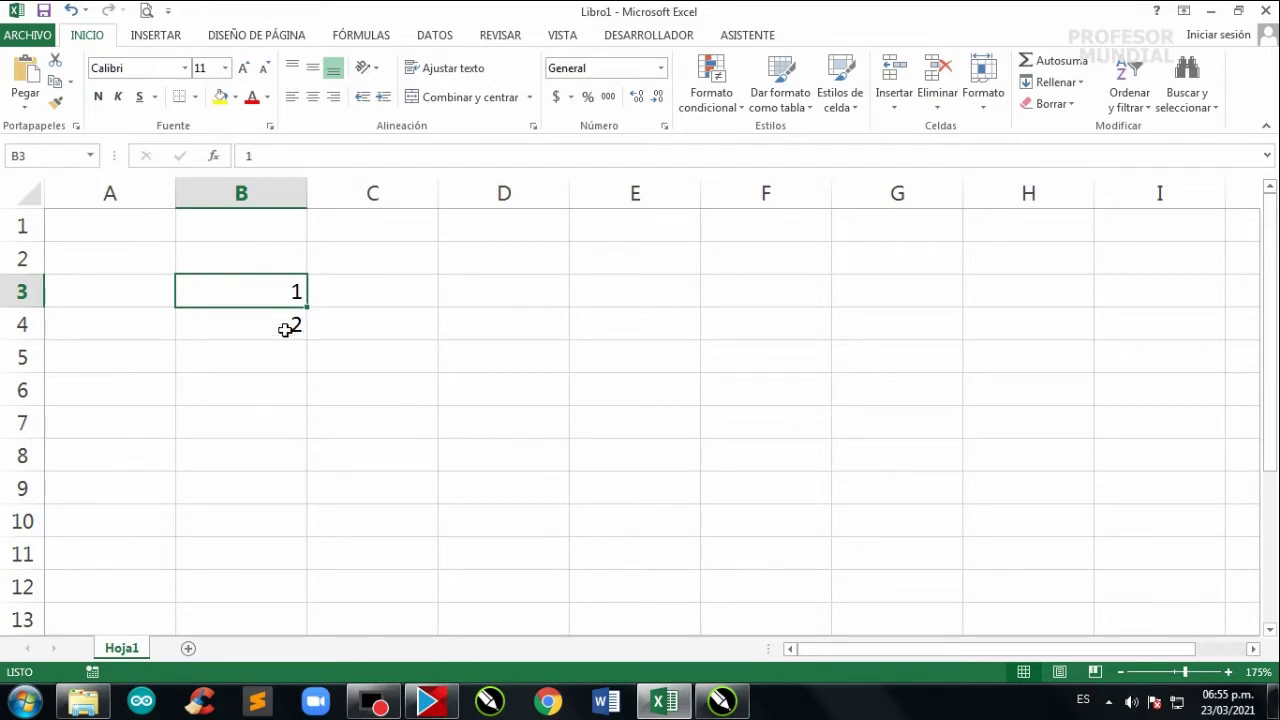
left_click(285, 328)
left_click(338, 299)
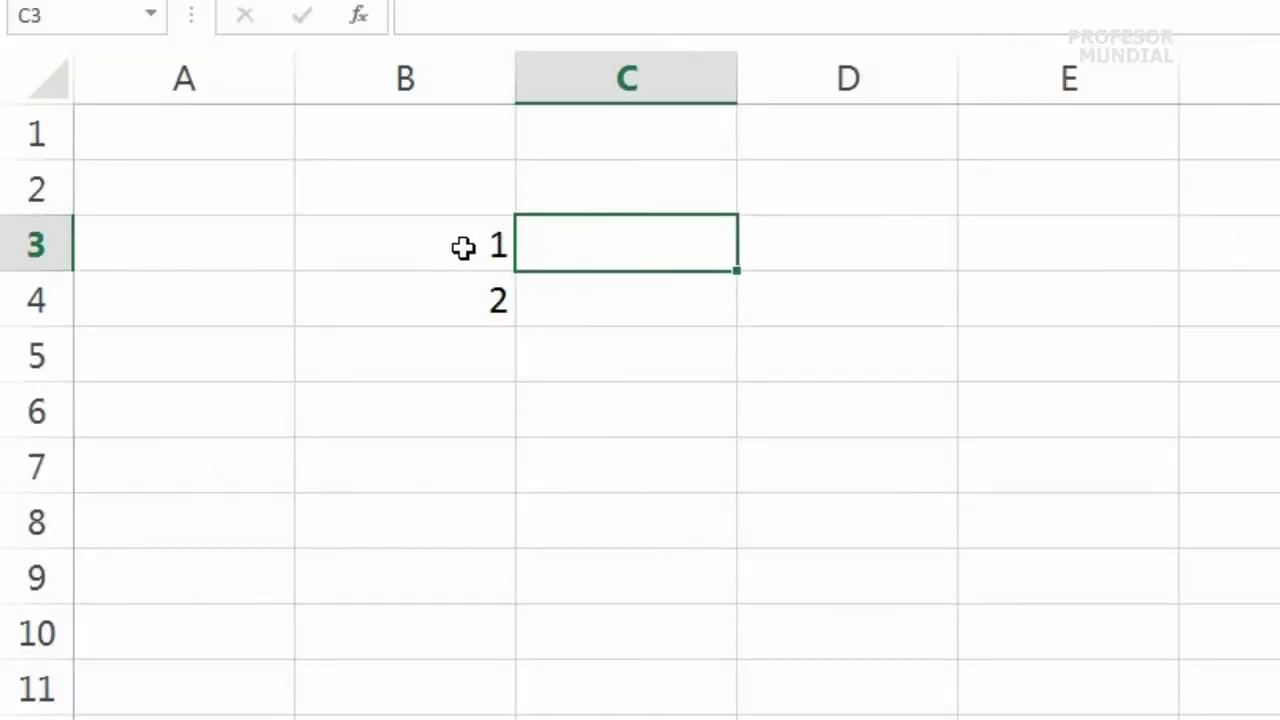
left_click_drag(463, 248, 463, 293)
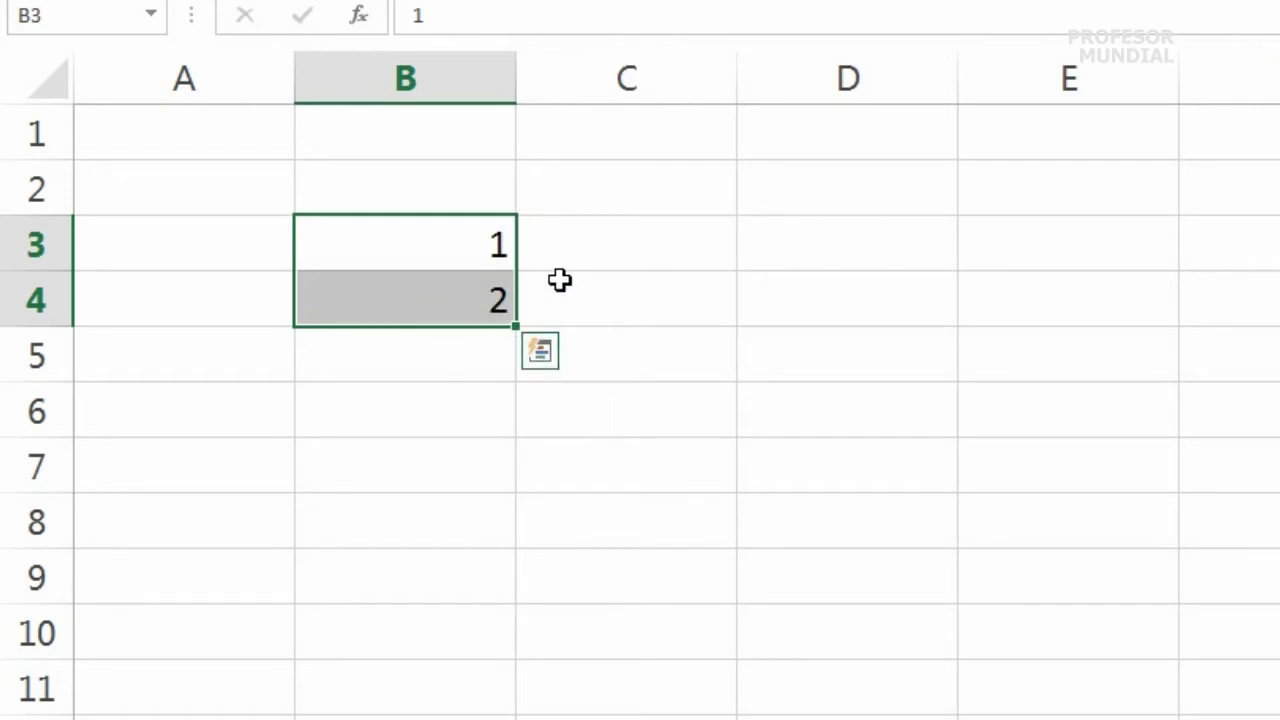
left_click(554, 257)
left_click(457, 234)
left_click_drag(459, 268, 457, 296)
left_click(516, 330)
key("Escape")
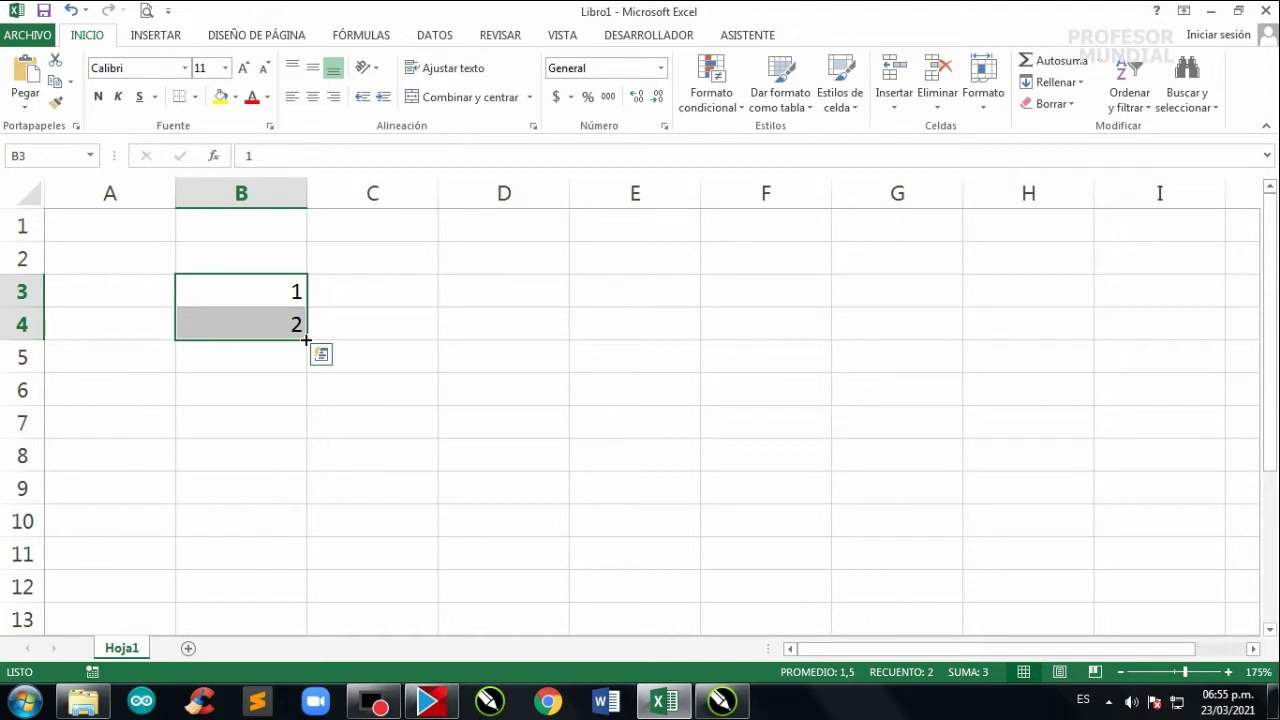
left_click_drag(306, 340, 296, 517)
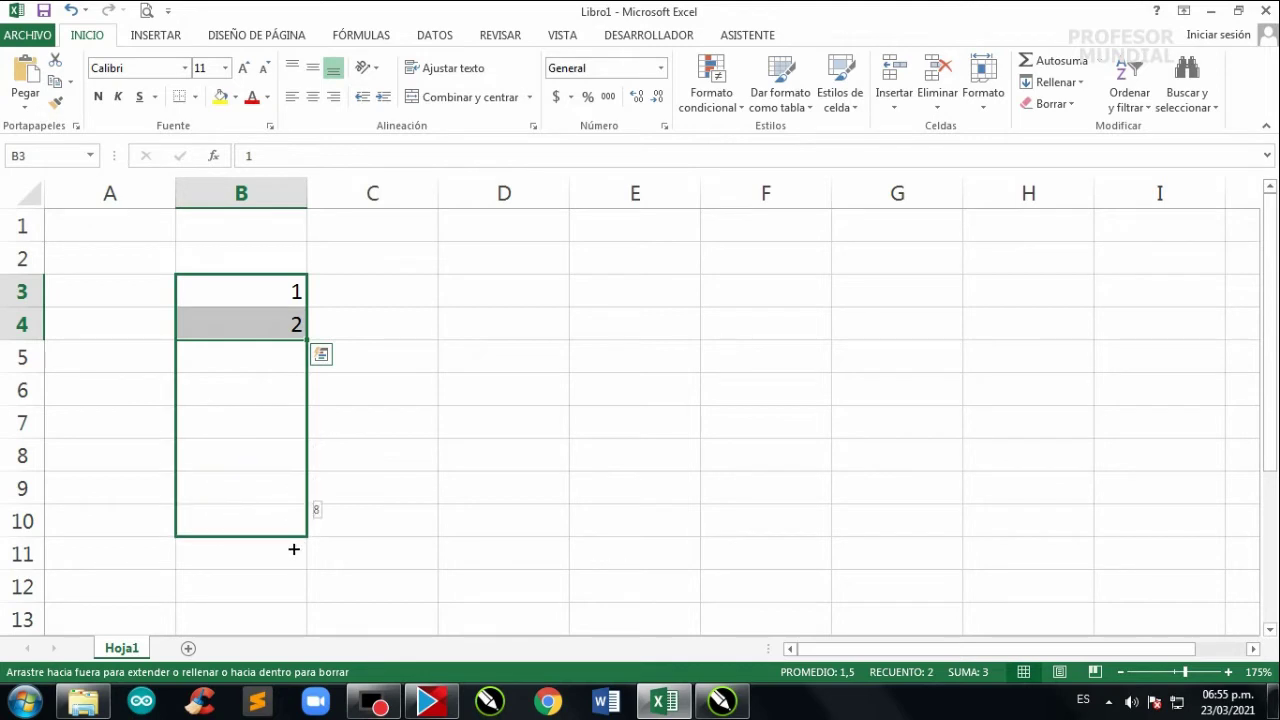
left_click_drag(296, 517, 292, 580)
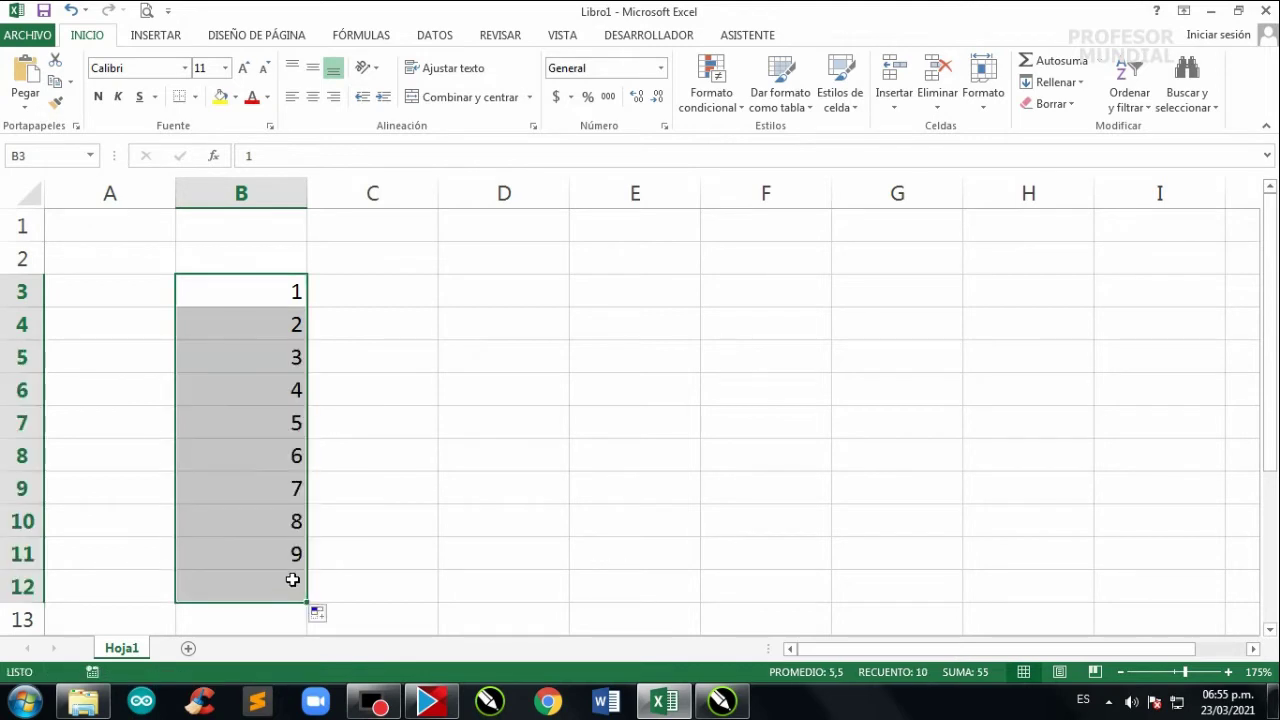
left_click(340, 497)
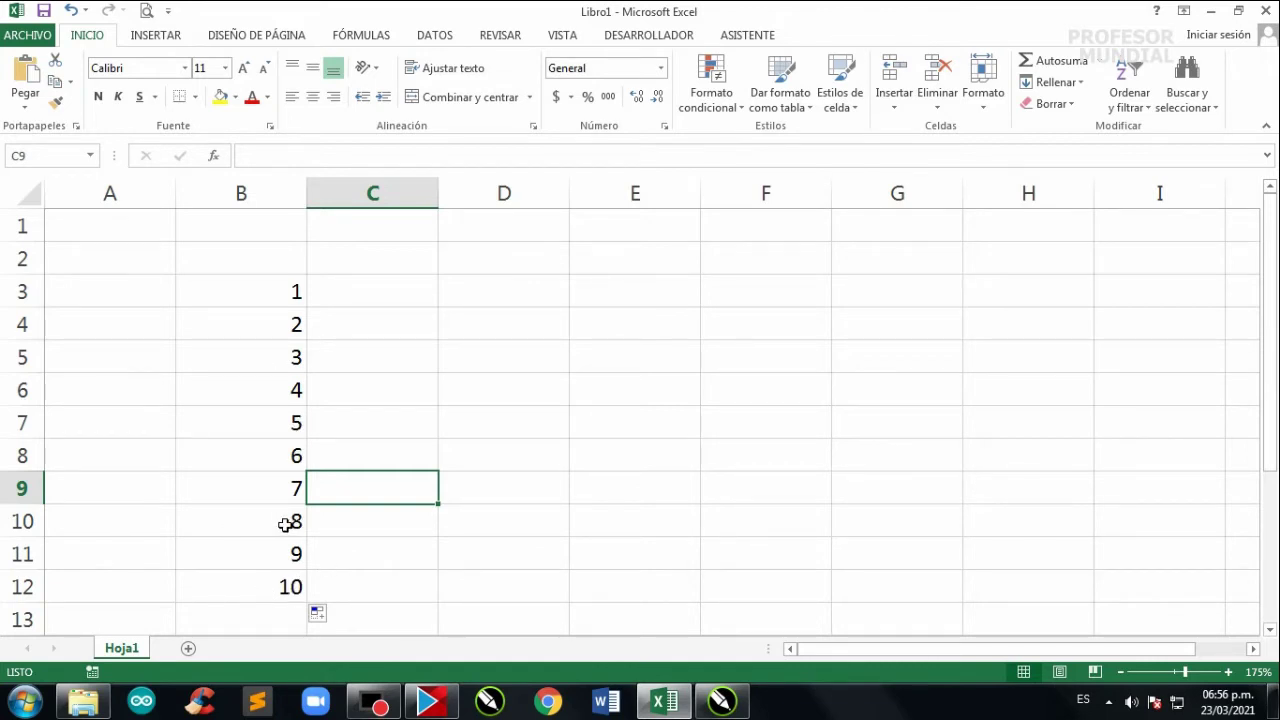
key("ctrl+z")
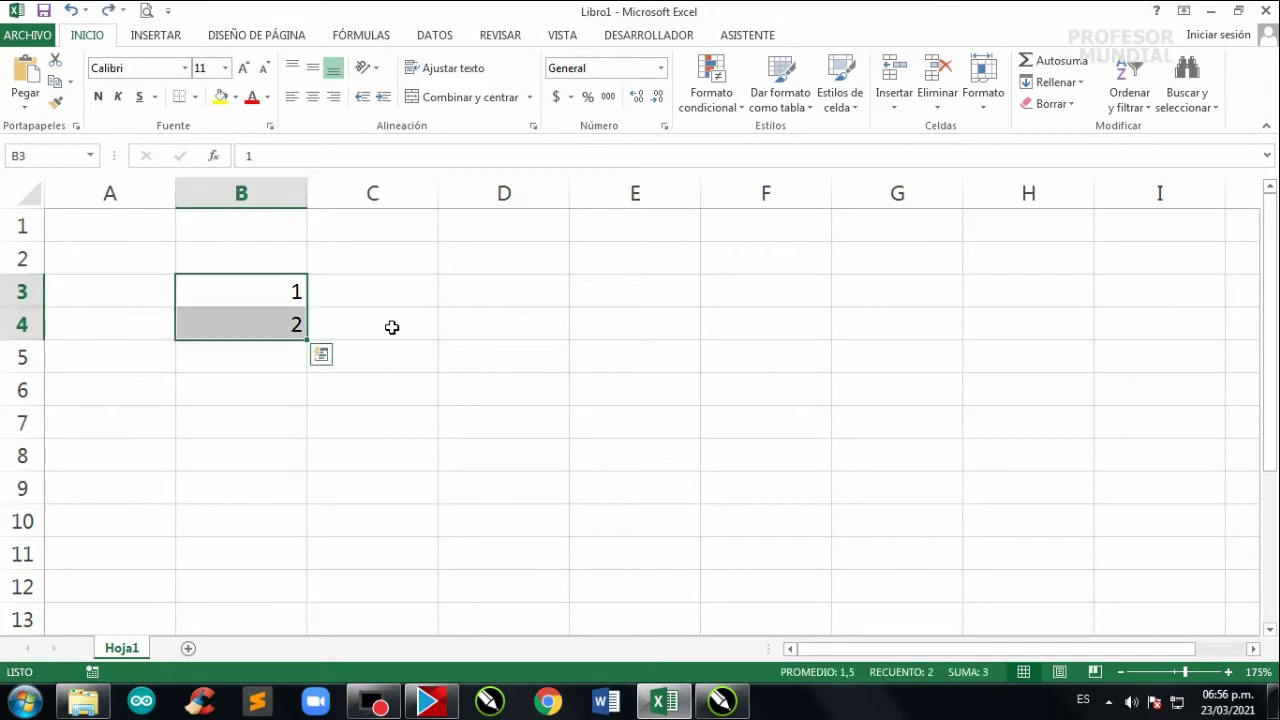
- Extend the 1, 2 series down column B to 100
left_click(380, 320)
left_click_drag(266, 289, 269, 318)
scroll(337, 325, "down", 4, "ctrl")
scroll(178, 308, "down", 1, "ctrl")
scroll(170, 288, "down", 1, "ctrl")
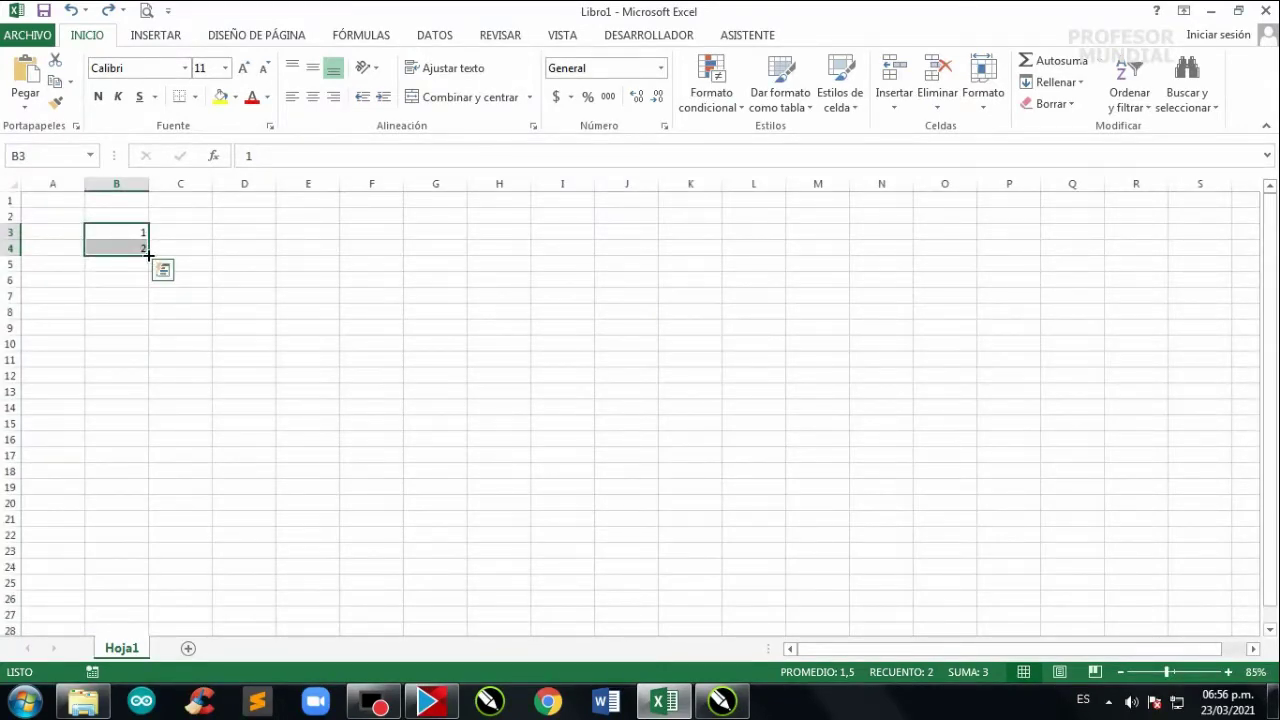
mouse_move(149, 256)
left_mouse_down()
mouse_move(131, 660)
mouse_move(109, 480)
mouse_move(109, 495)
left_mouse_up()
left_click(177, 470)
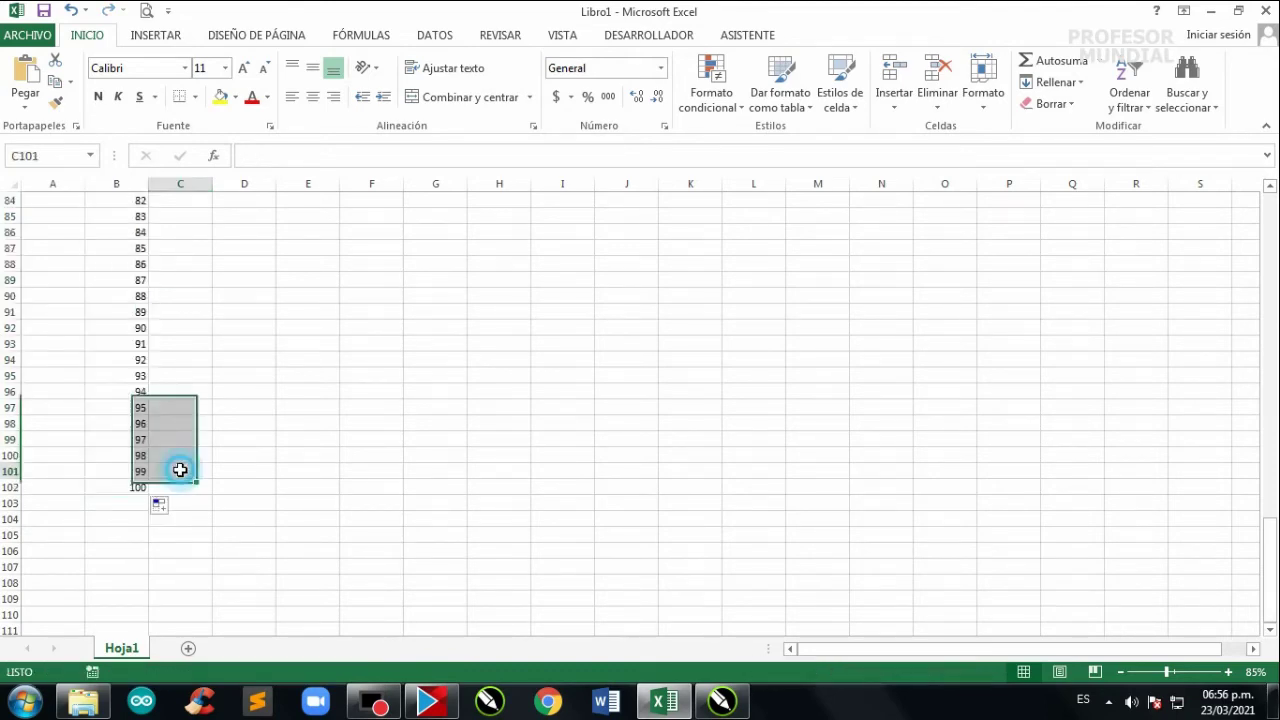
- Scroll through column B to review the filled 1–100 series
scroll(122, 493, "up", 5, "ctrl")
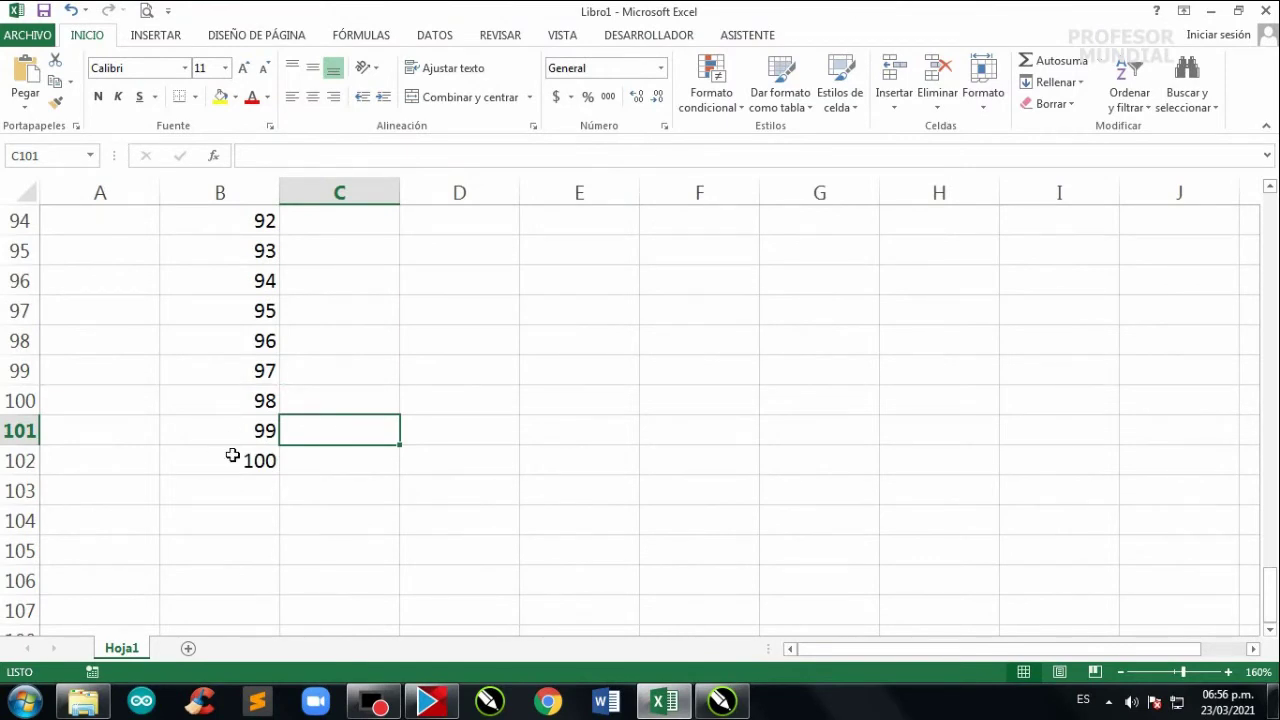
scroll(238, 465, "up", 1)
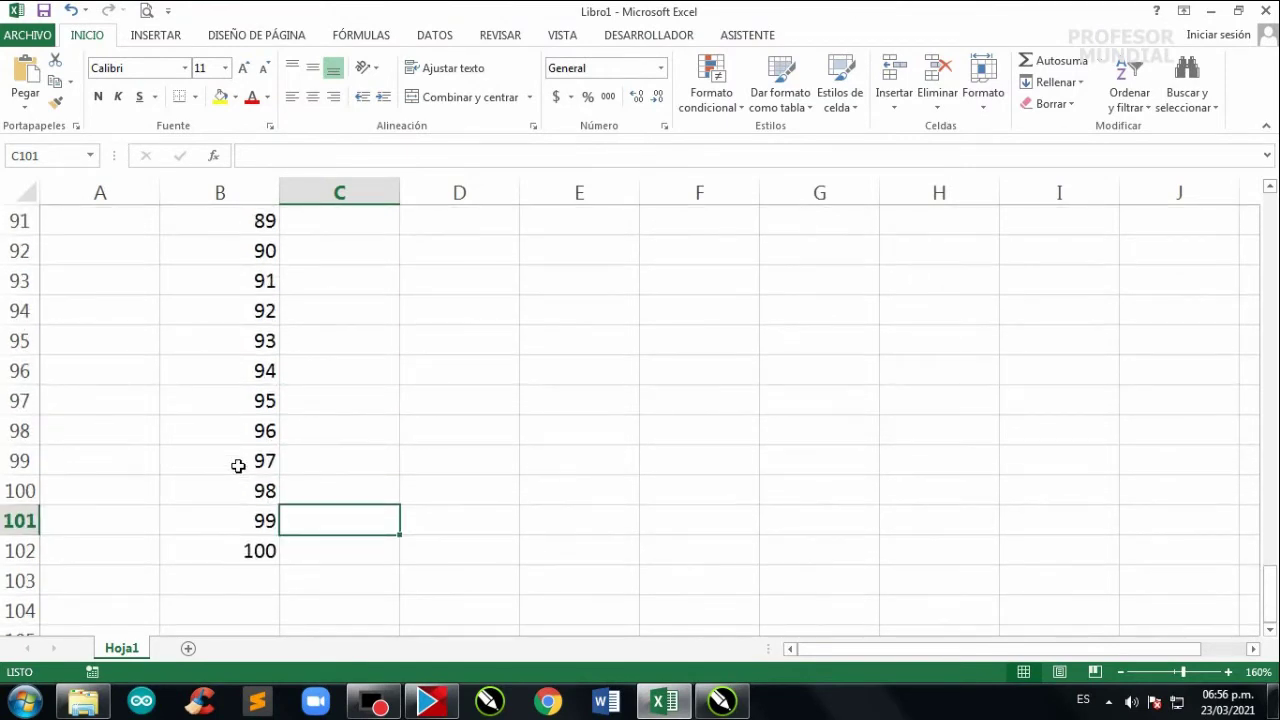
scroll(238, 465, "up", 1)
scroll(238, 465, "down", 3, "ctrl")
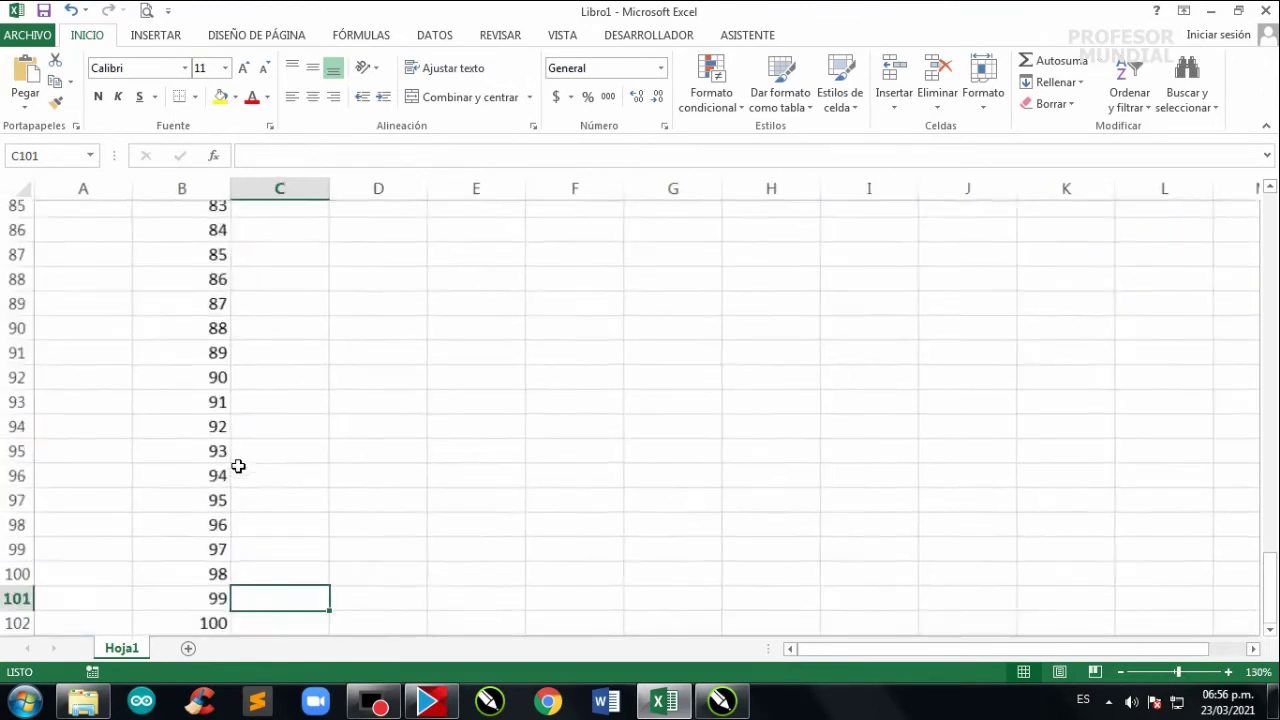
scroll(220, 472, "up", 7)
scroll(220, 472, "up", 5)
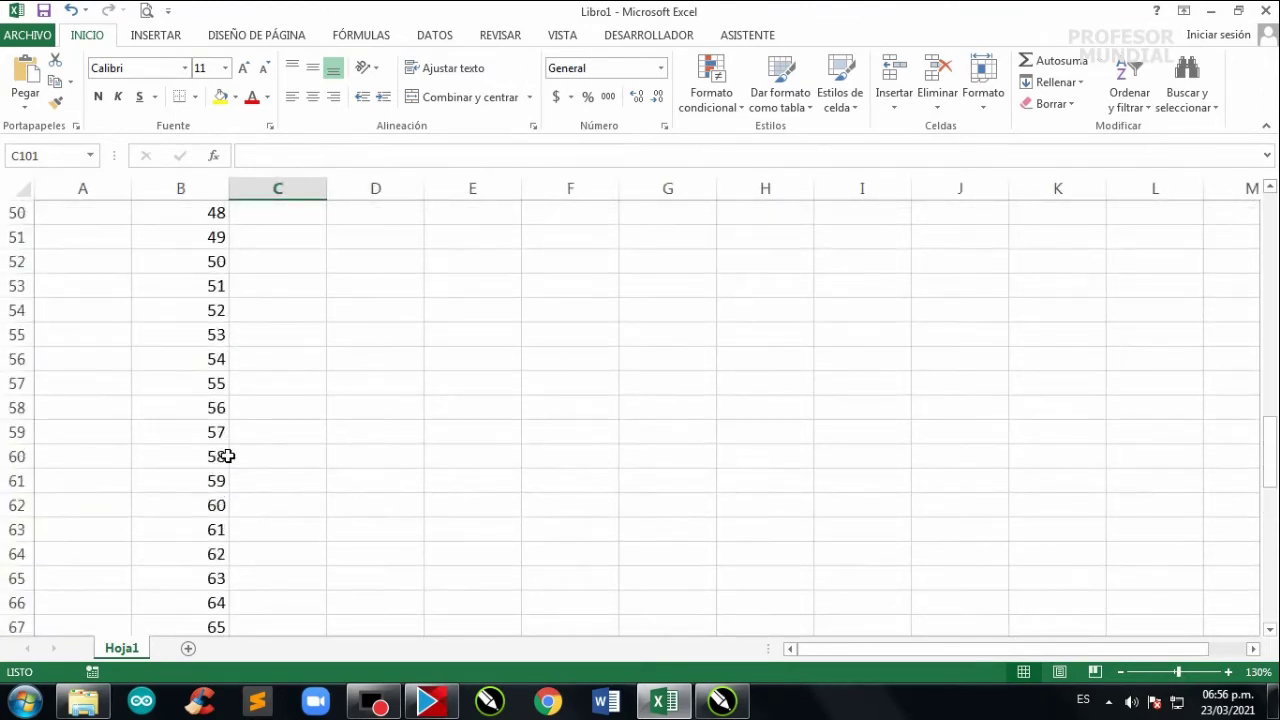
scroll(226, 451, "up", 3)
scroll(226, 449, "up", 5)
scroll(226, 443, "up", 6)
scroll(220, 435, "up", 3)
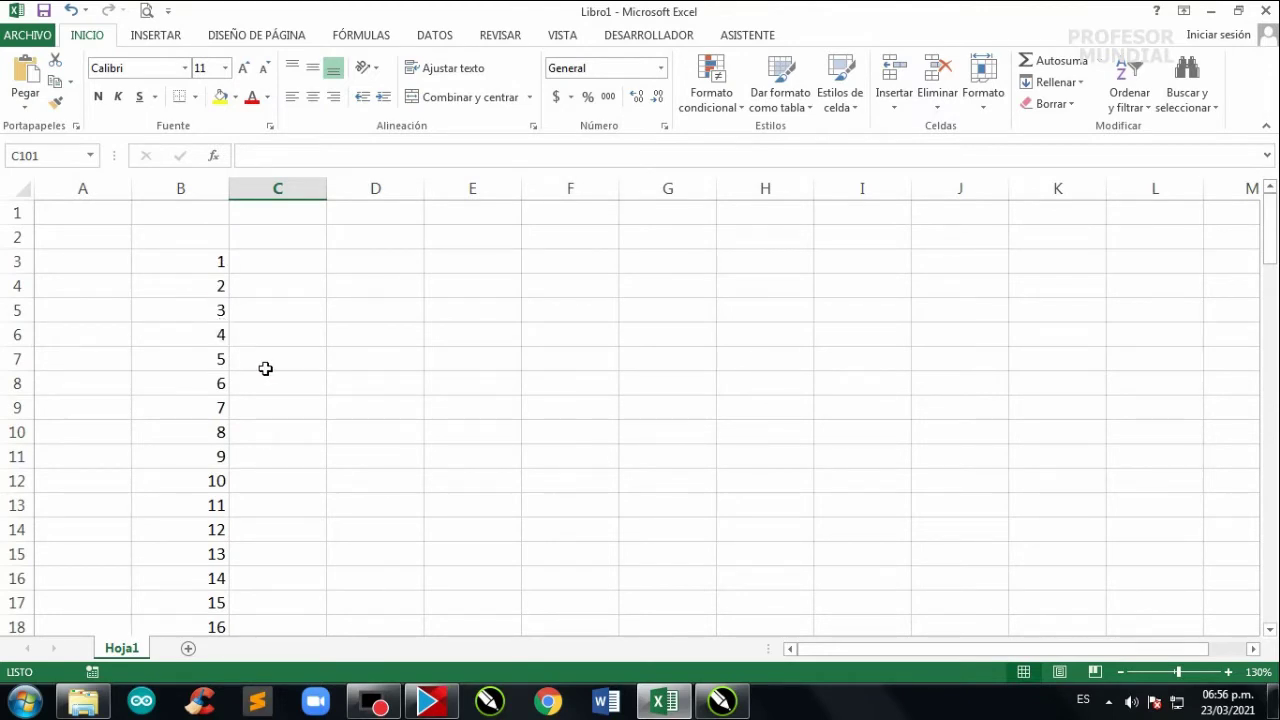
scroll(265, 369, "up", 1)
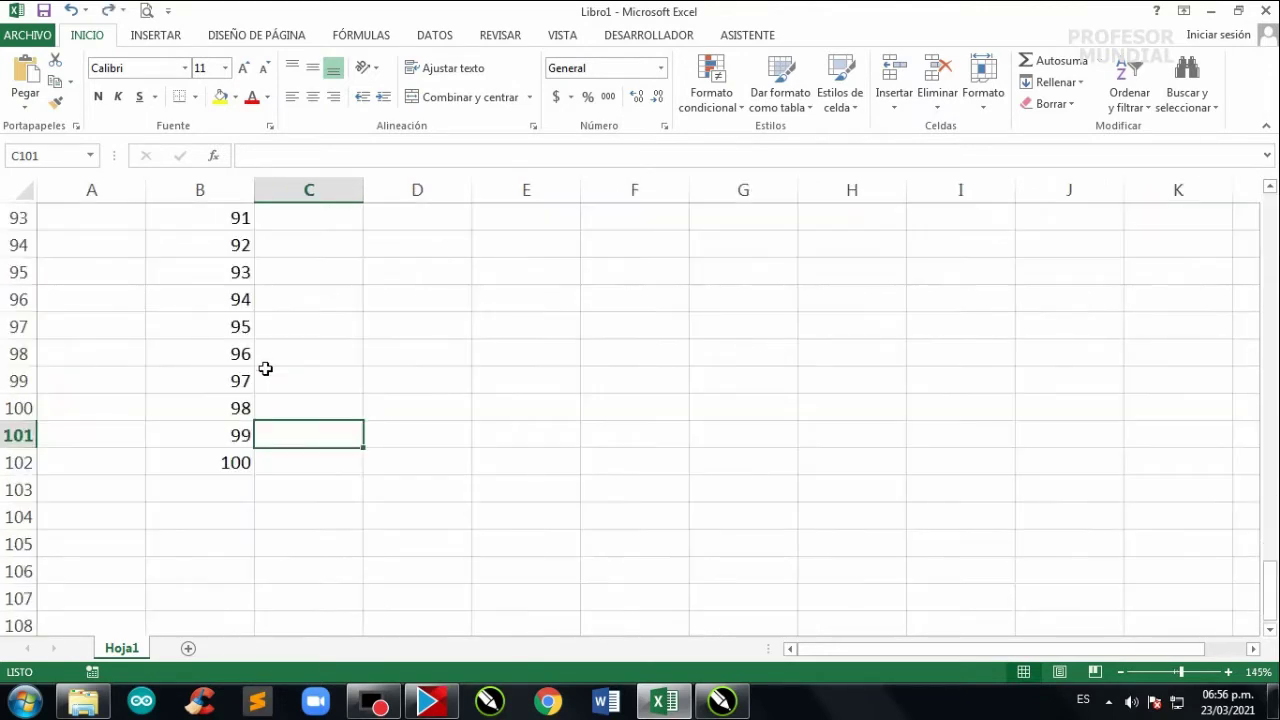
scroll(265, 369, "up", 1)
scroll(265, 369, "down", 1)
scroll(266, 370, "down", 1)
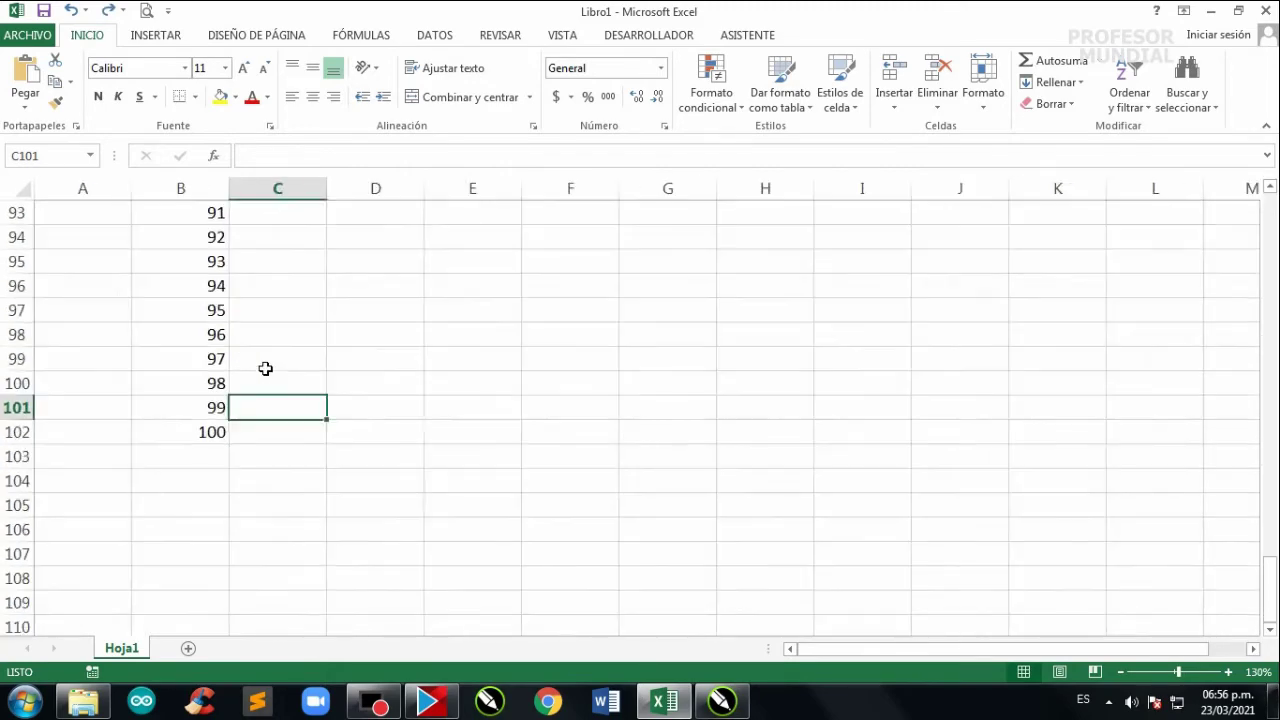
scroll(268, 376, "down", 1)
scroll(268, 376, "down", 2)
- Undo the autofill so only 1 and 2 remain in B3:B4
key("ctrl+z")
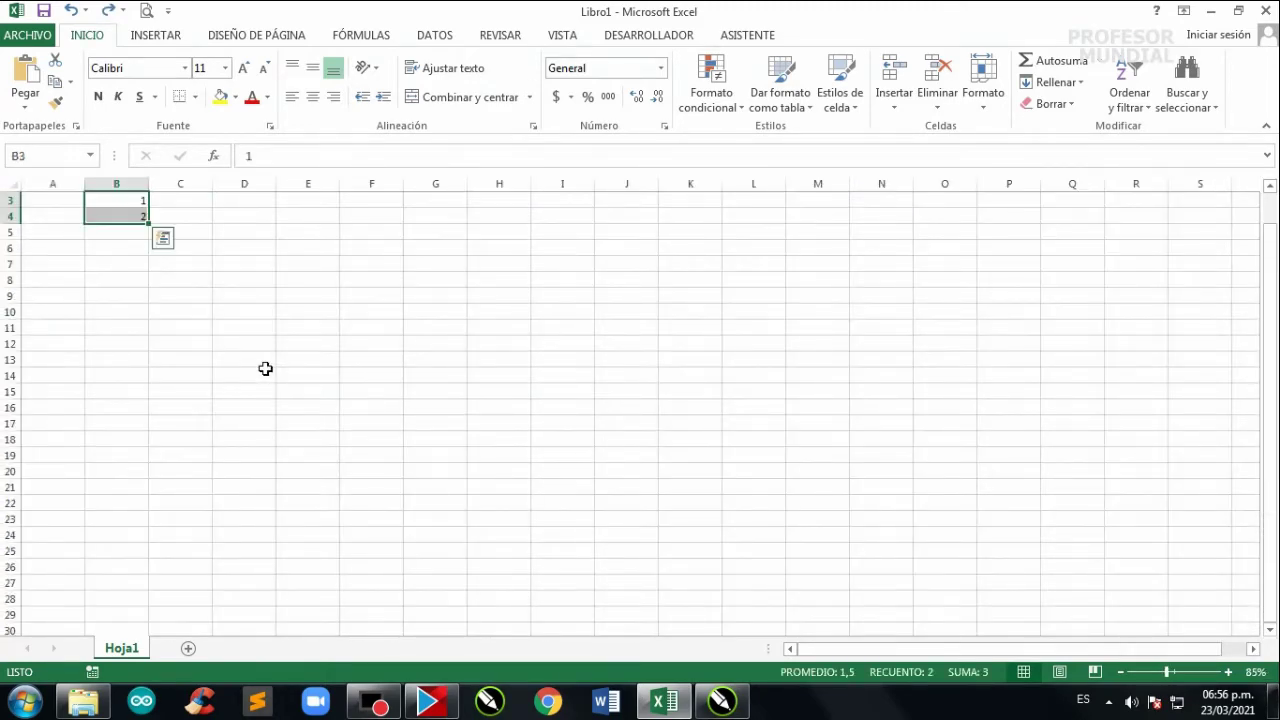
left_click(263, 280)
scroll(117, 211, "up", 1)
scroll(214, 289, "up", 3)
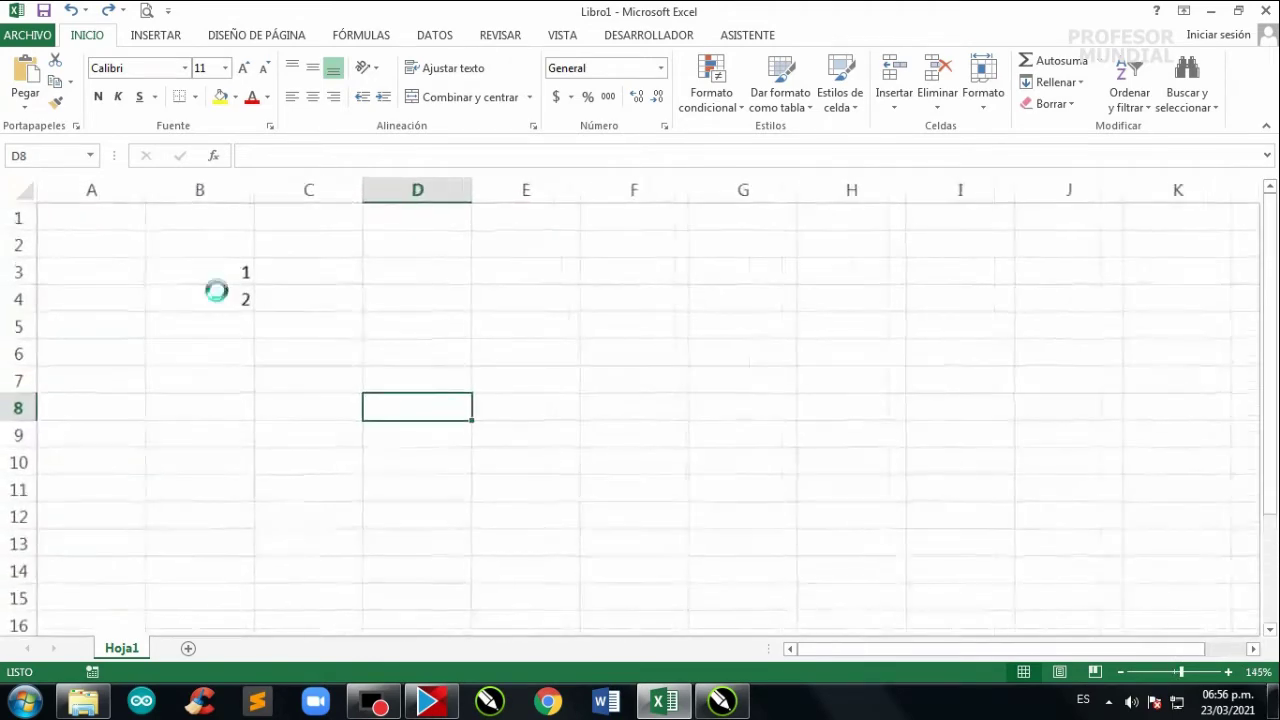
scroll(216, 289, "up", 4)
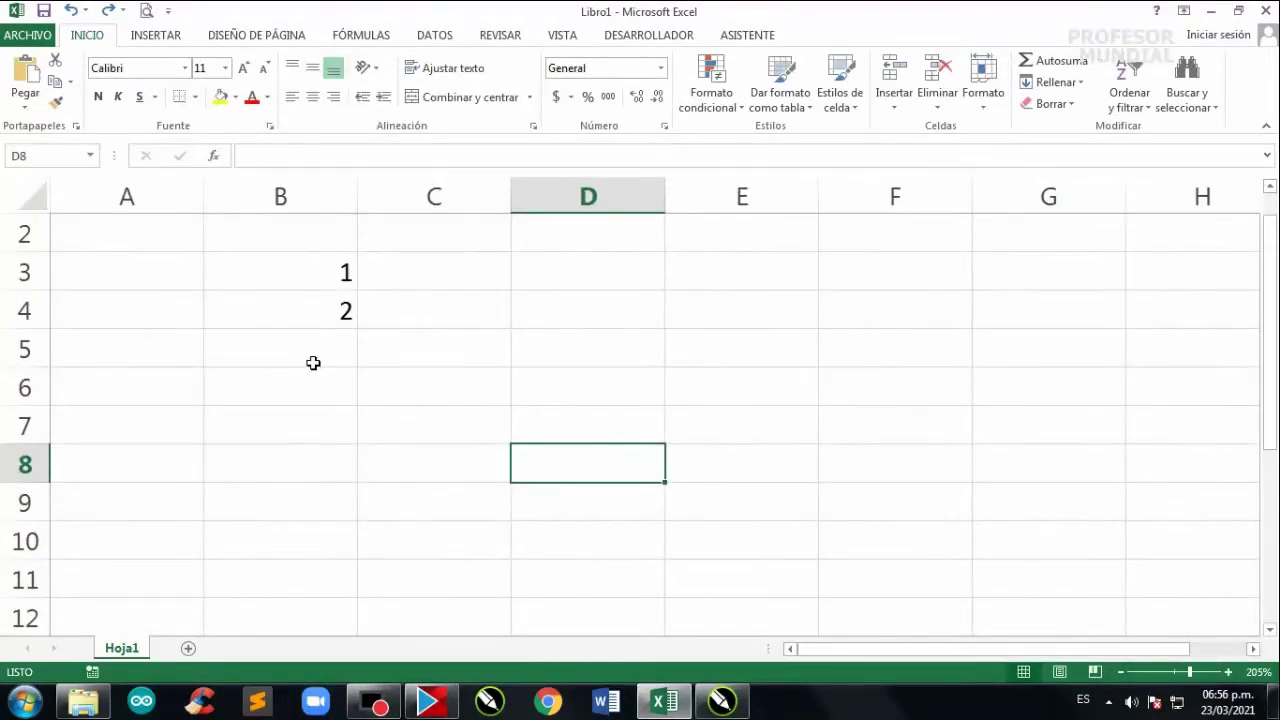
- Put 5 in B3 and 10 in B4, then select B3:B4
left_click_drag(326, 274, 323, 299)
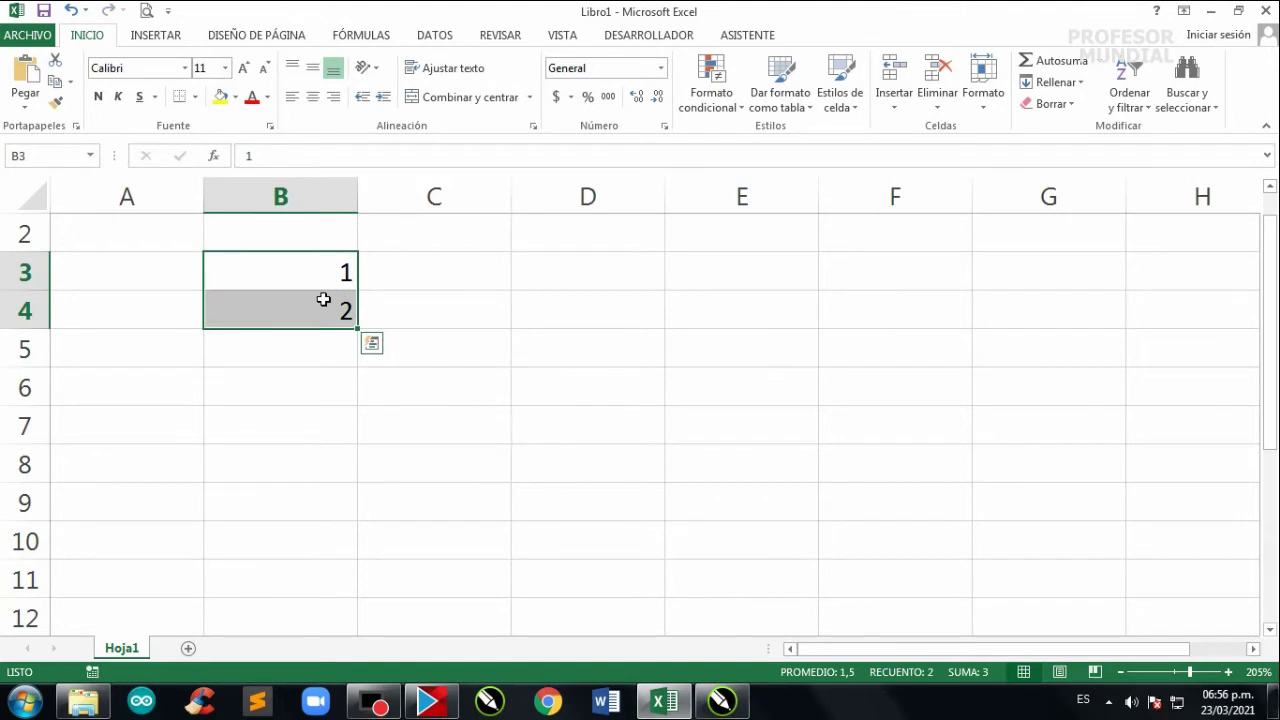
type("5")
left_click(342, 311)
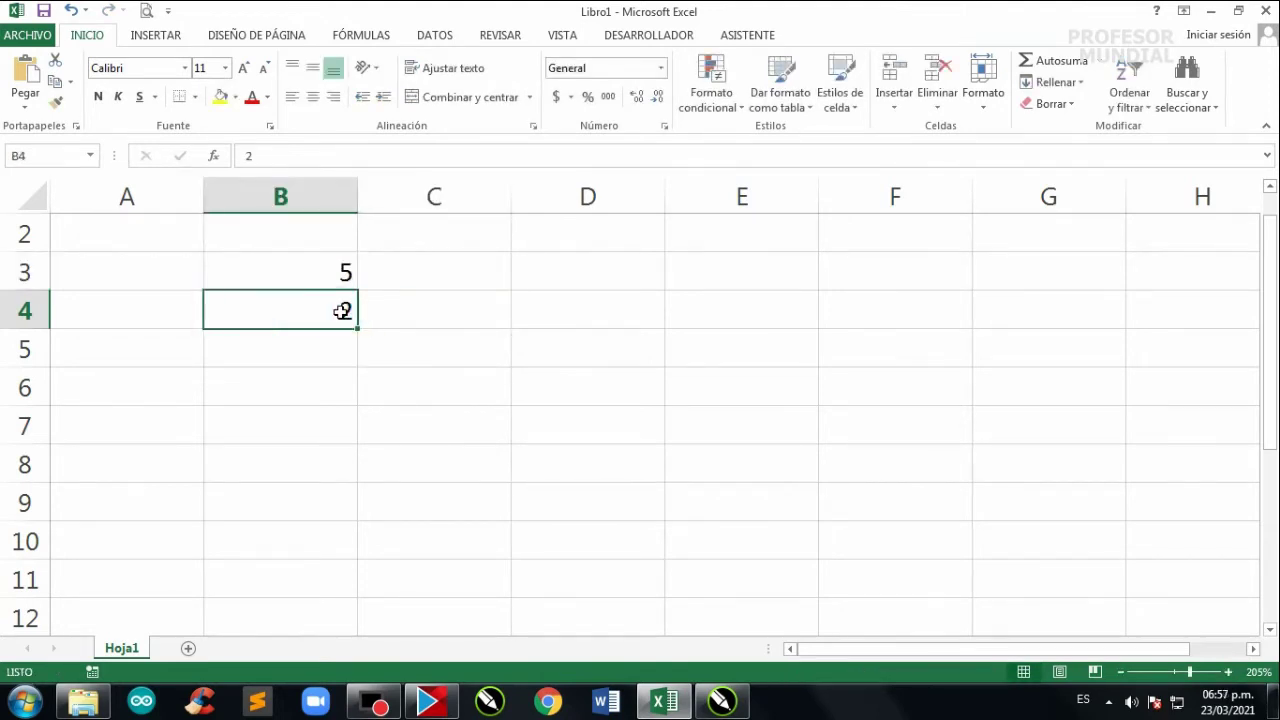
type("10")
left_click(415, 326)
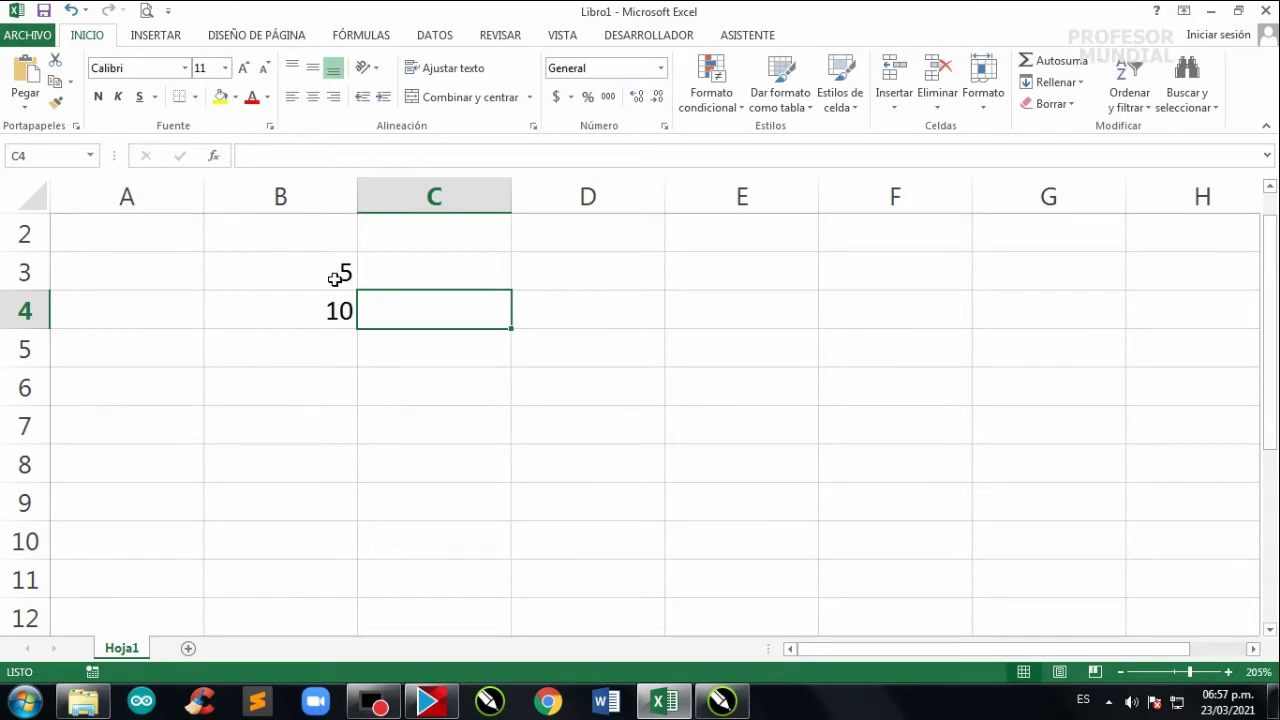
left_click(329, 342)
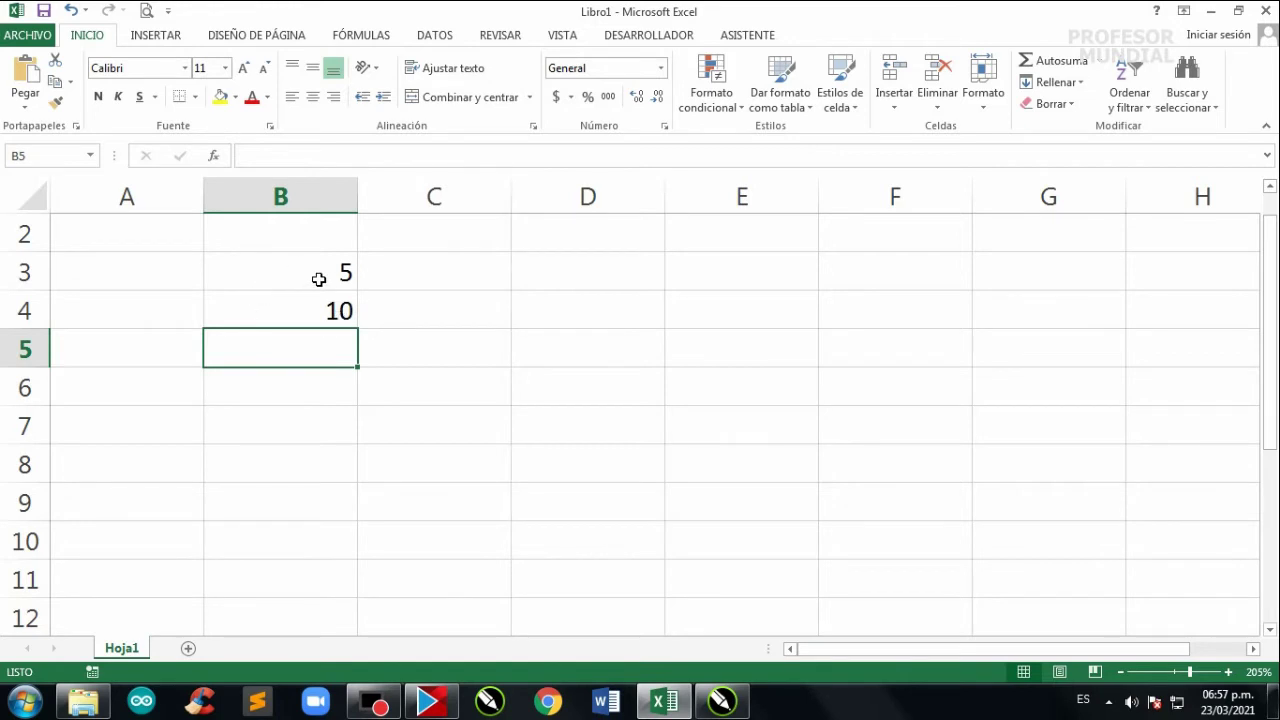
left_click(391, 318)
left_click_drag(329, 278, 323, 310)
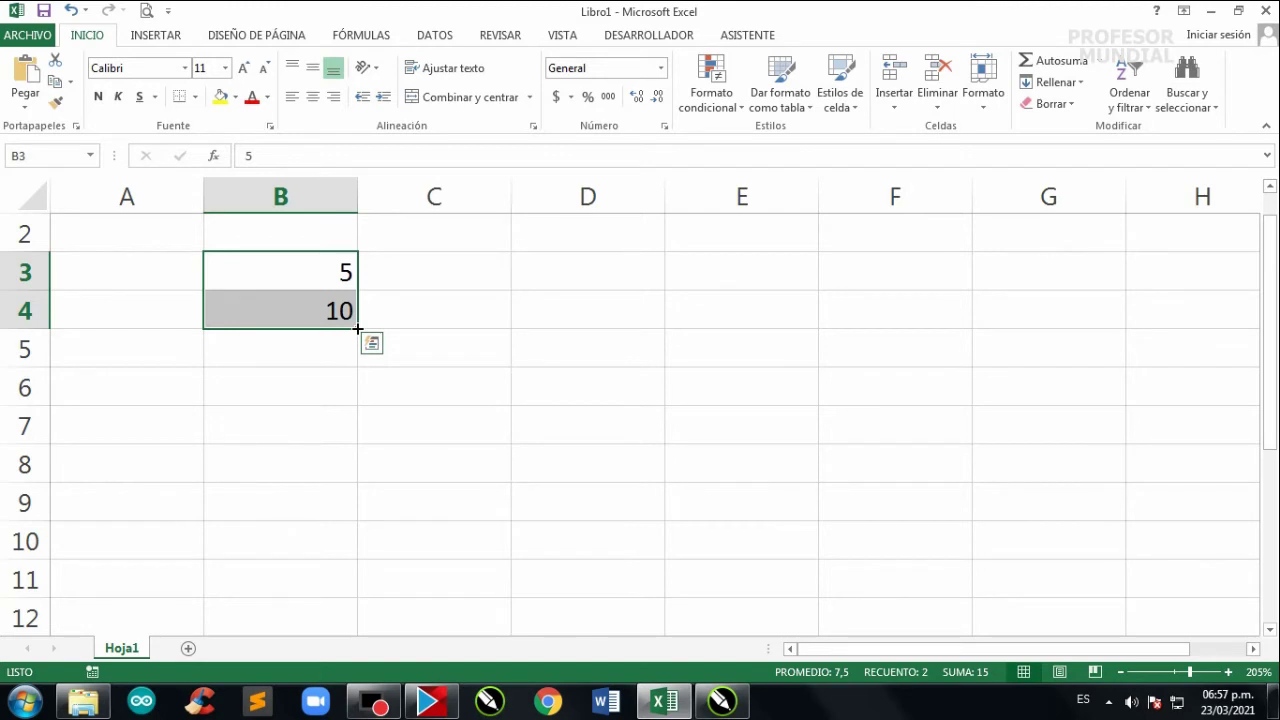
left_click_drag(358, 328, 347, 588)
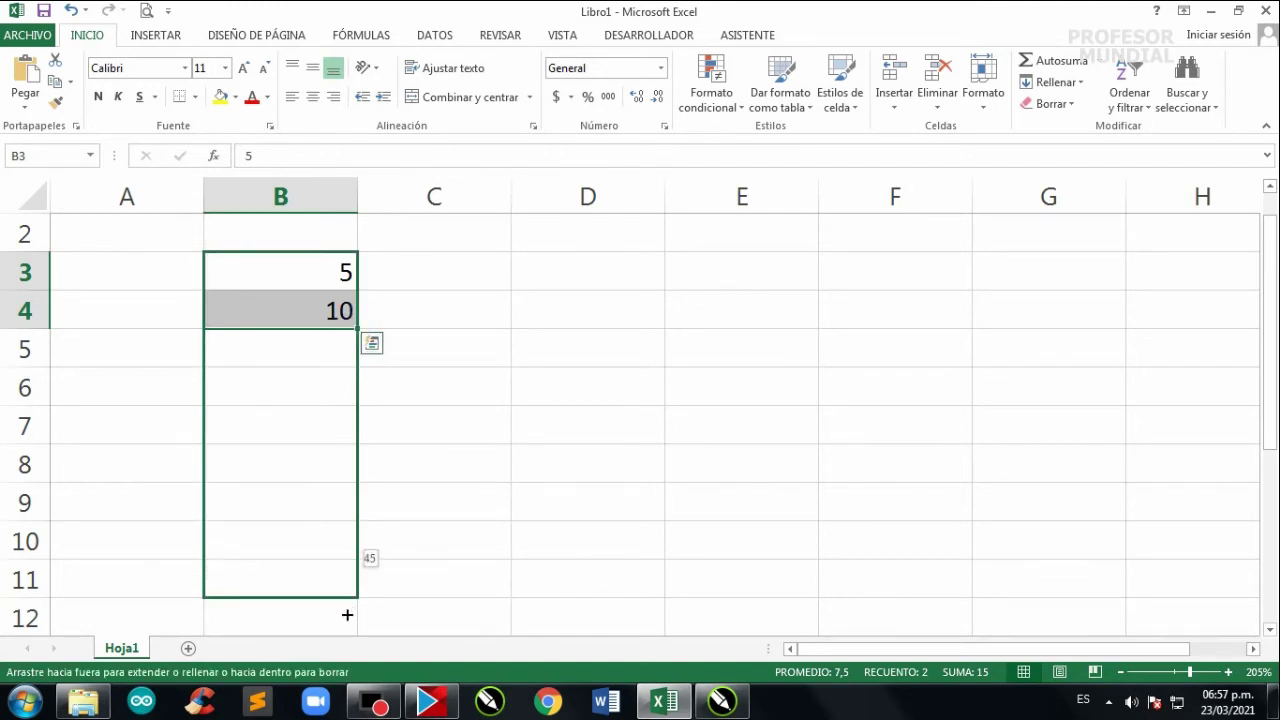
left_click_drag(347, 615, 346, 620)
left_click(418, 502)
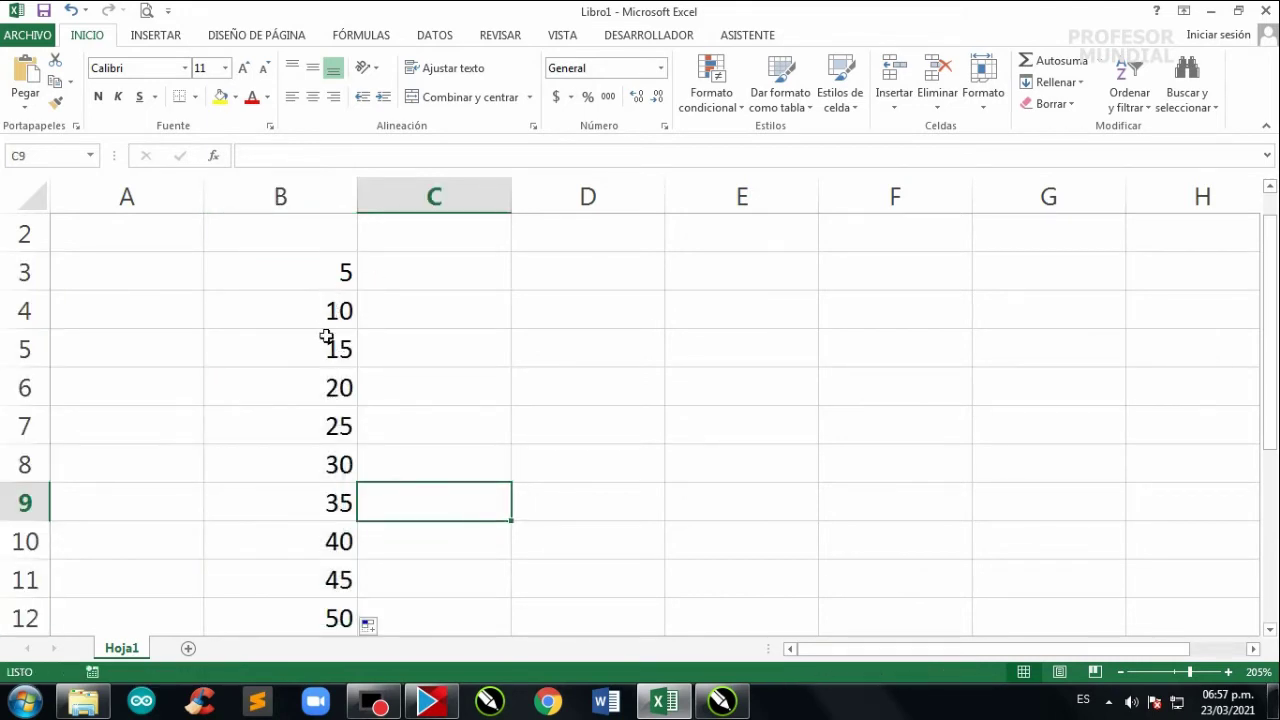
scroll(340, 490, "down", 2)
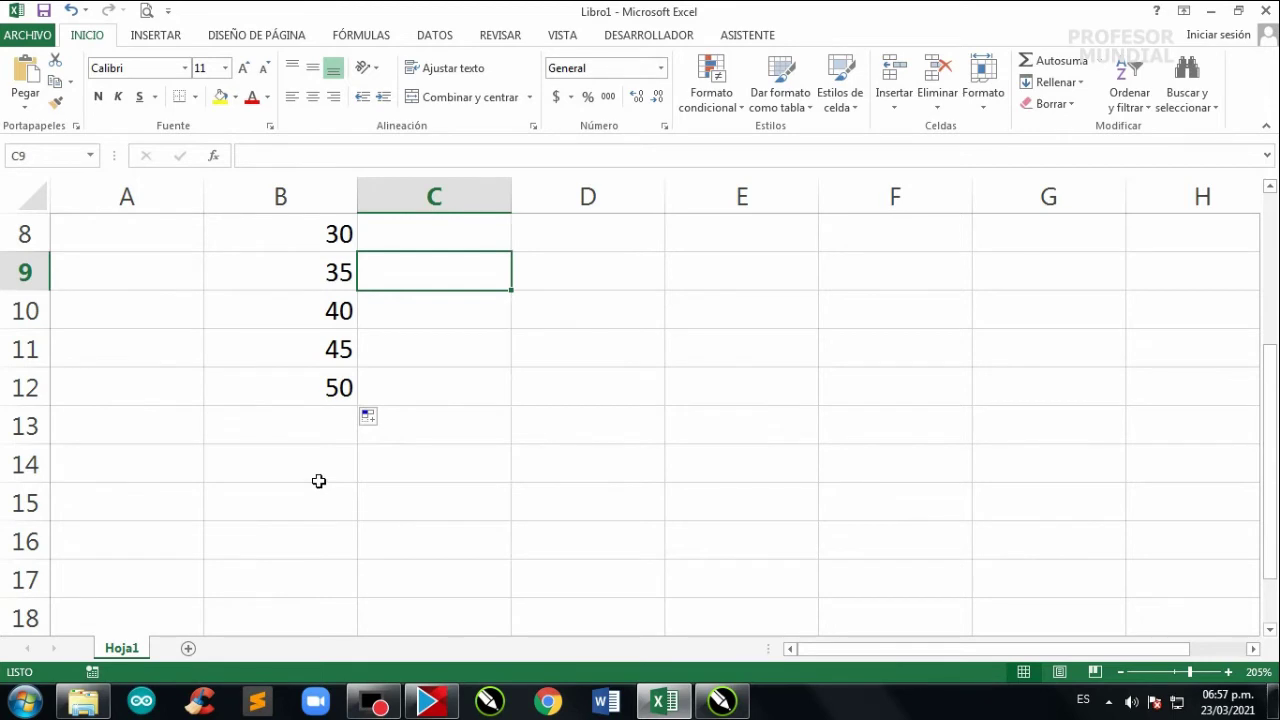
scroll(347, 442, "up", 3)
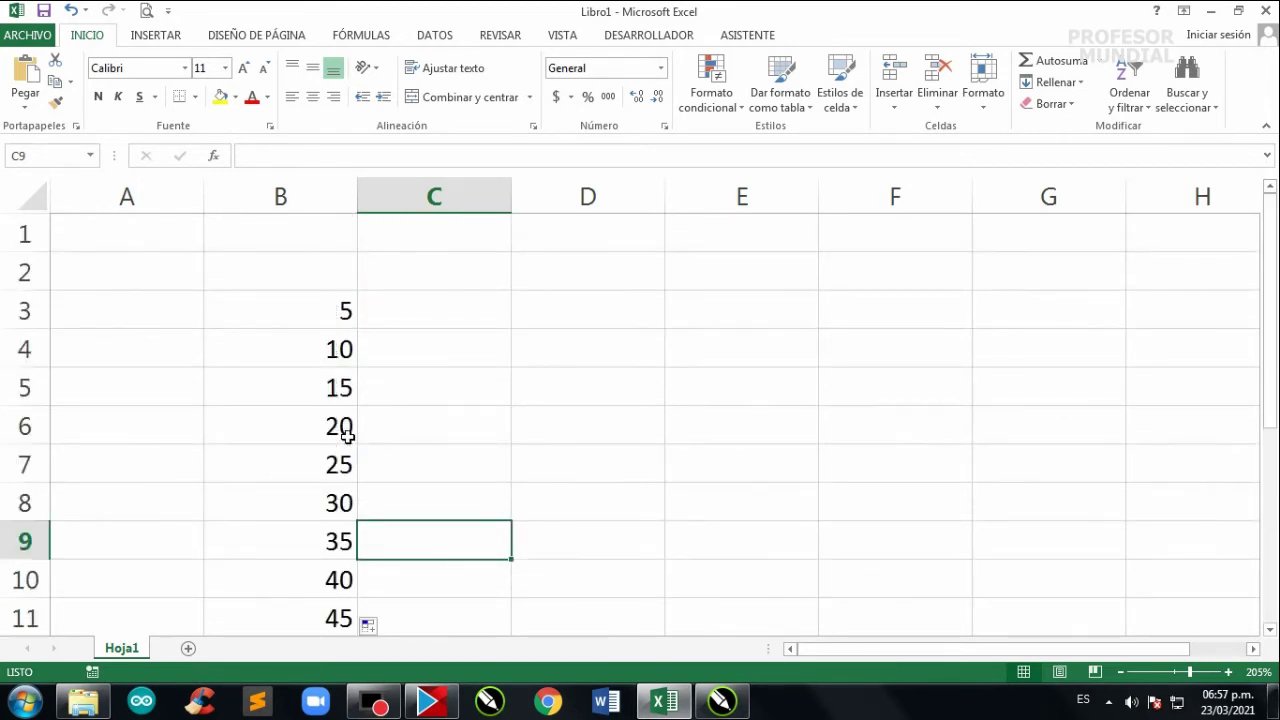
key("ctrl+z")
left_click(406, 313)
left_click(340, 309)
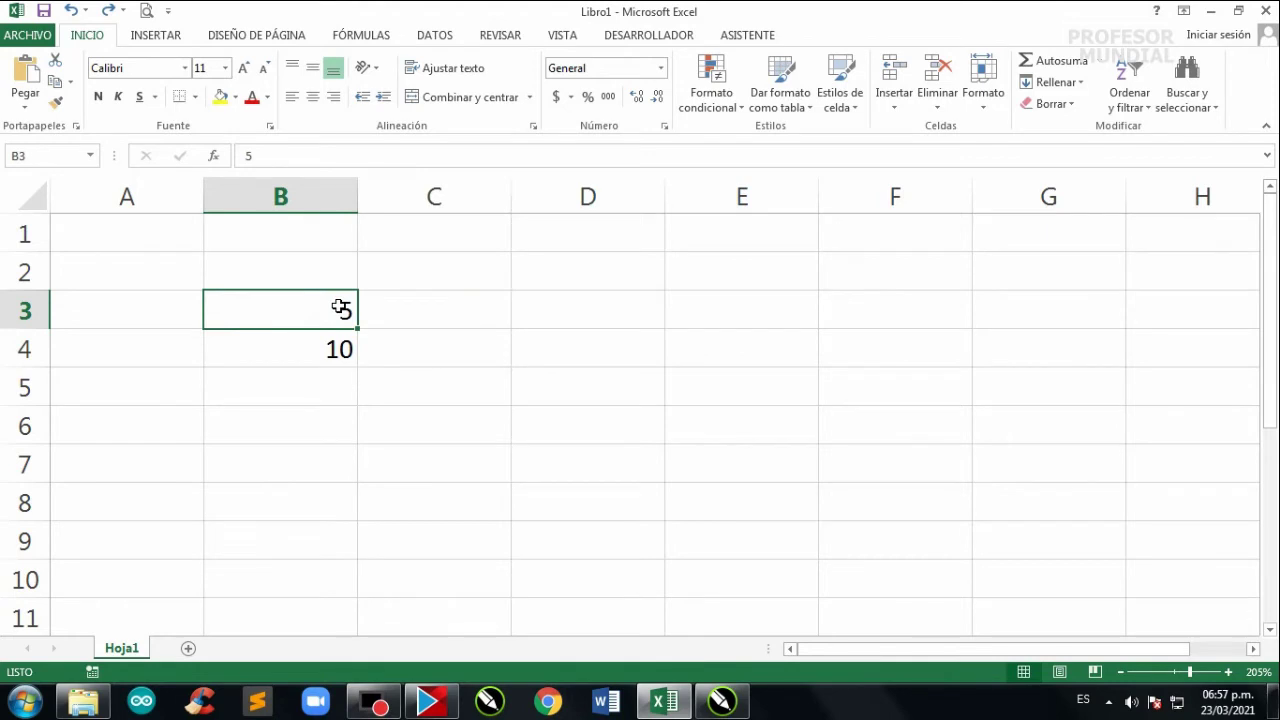
- Enter 10 in B3 and 30 in B4
type("10")
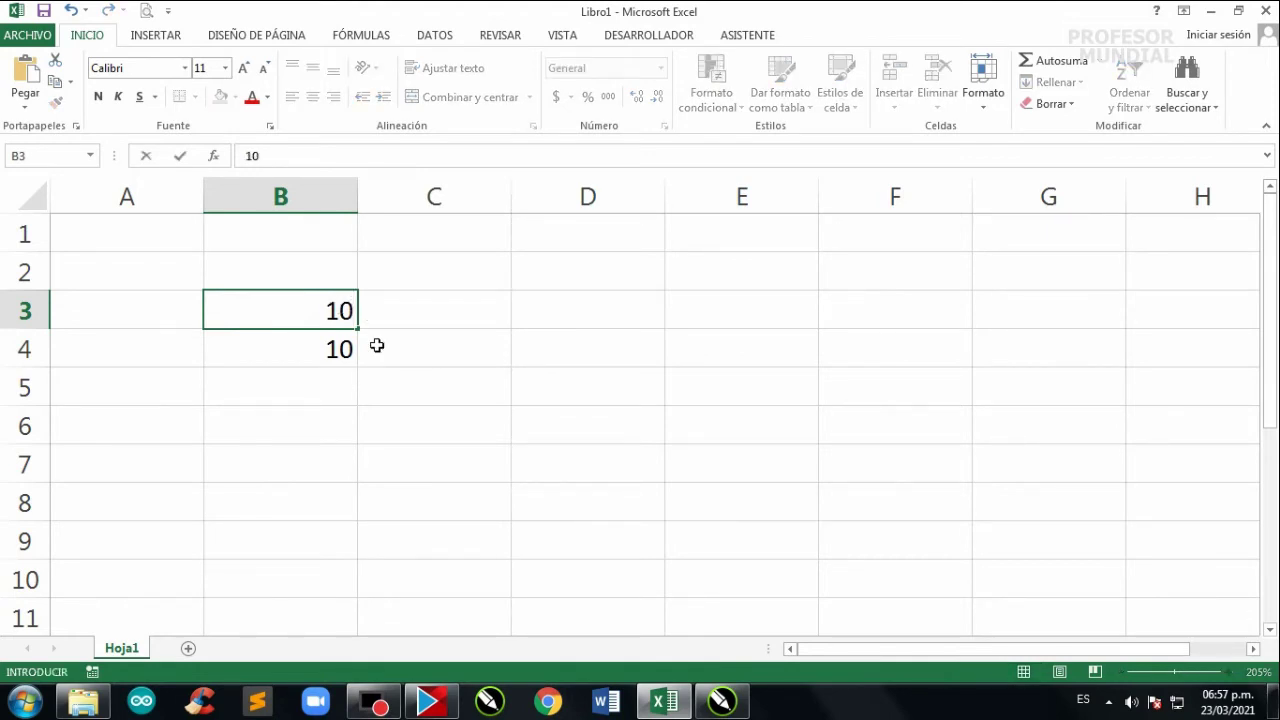
left_click(338, 347)
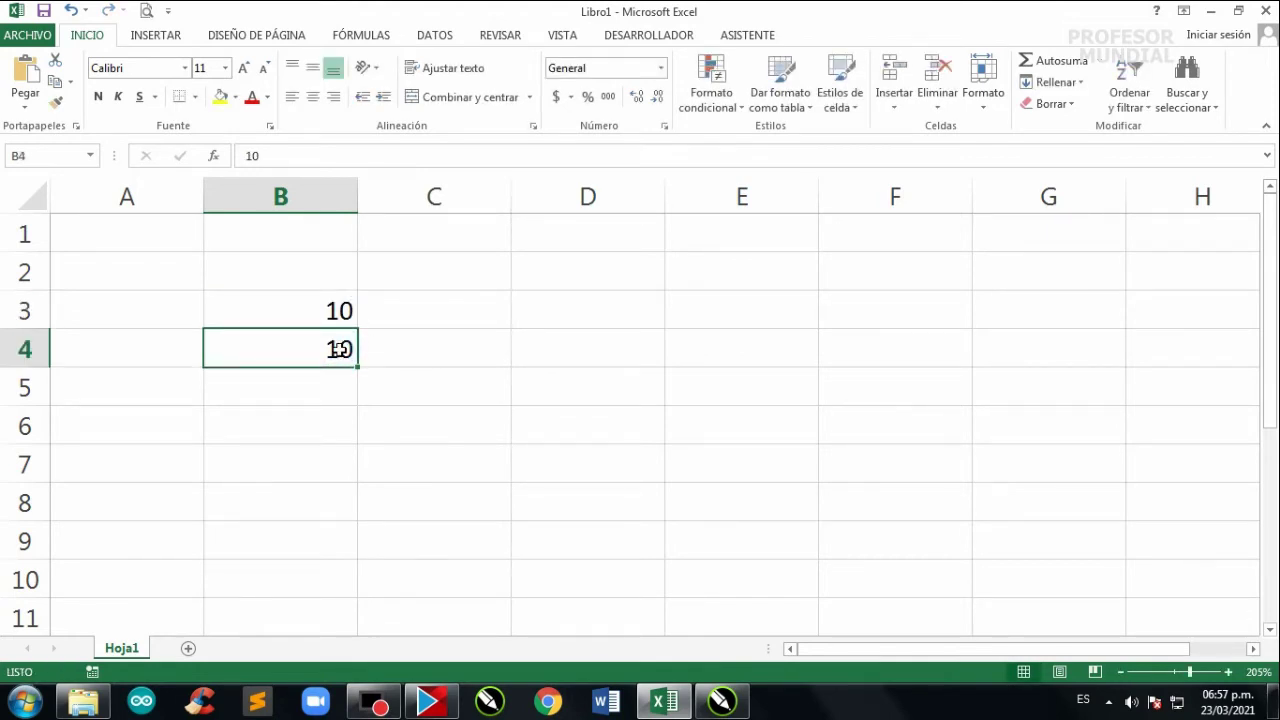
type("30")
left_click(423, 354)
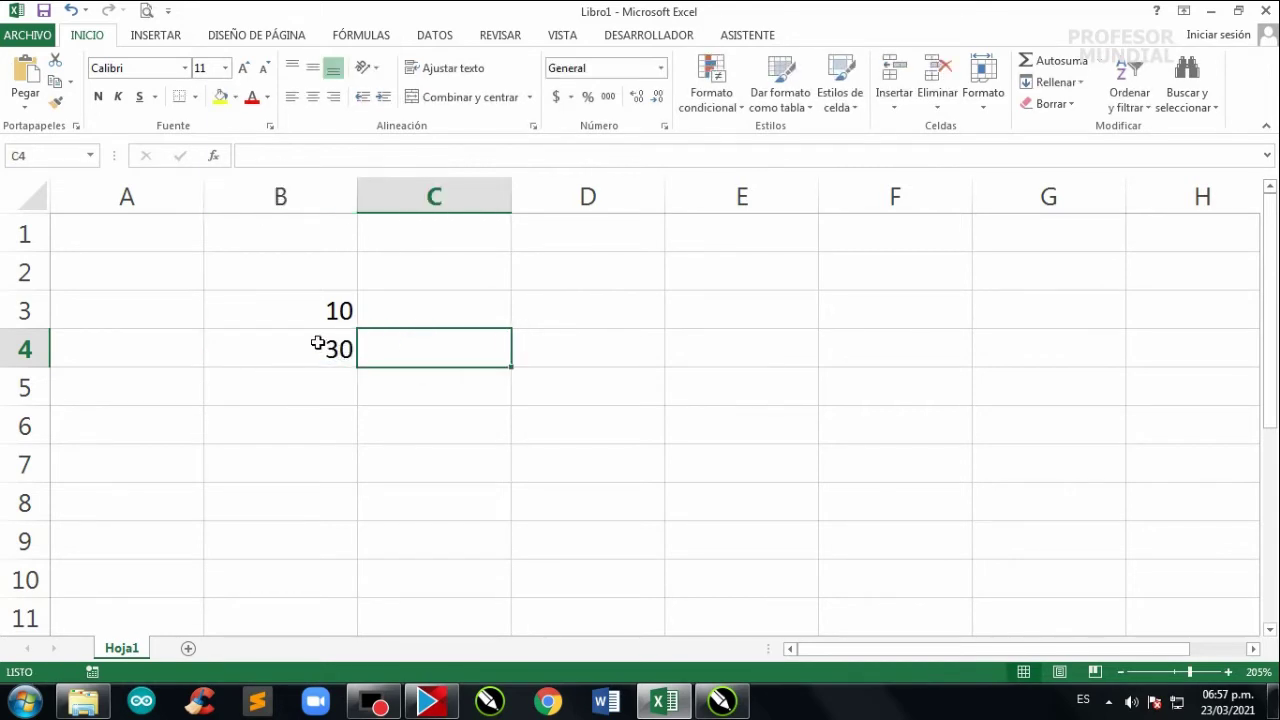
- Fill the 10, 30 series down column B to 170 and check the values 10, 30, 50
left_click_drag(337, 310, 340, 616)
left_click(427, 454)
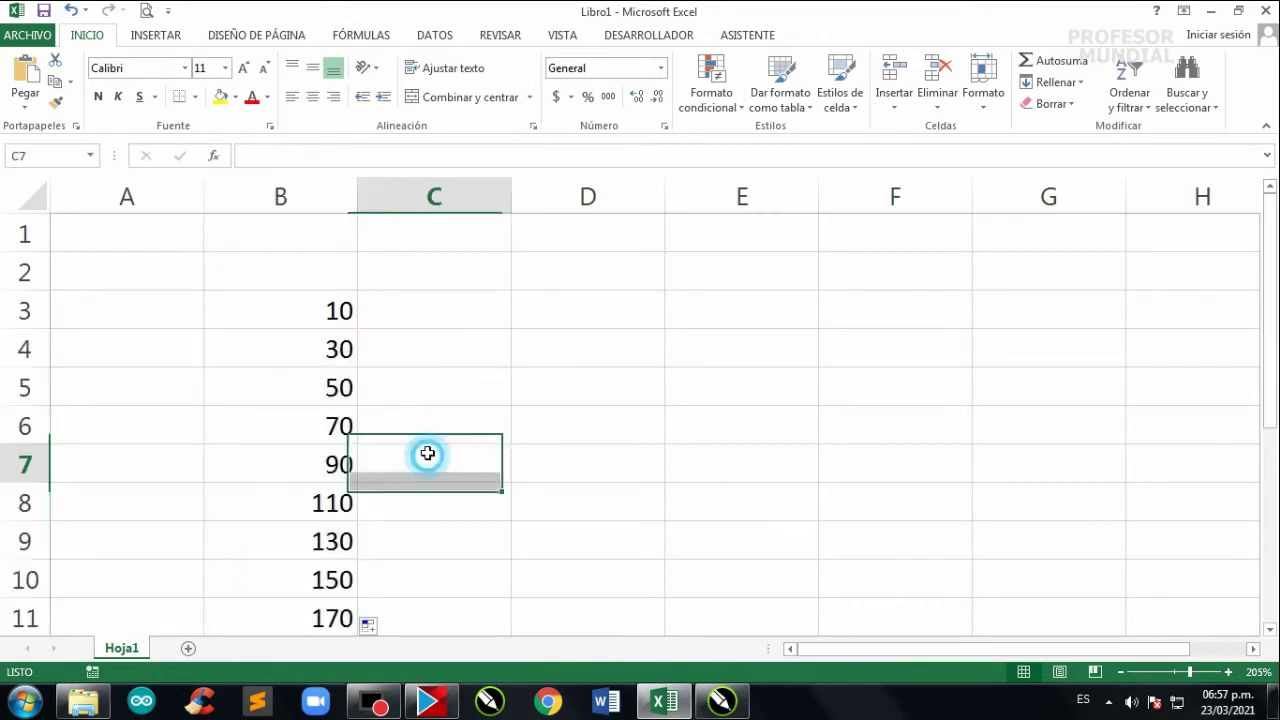
left_click(336, 312)
left_click(337, 343)
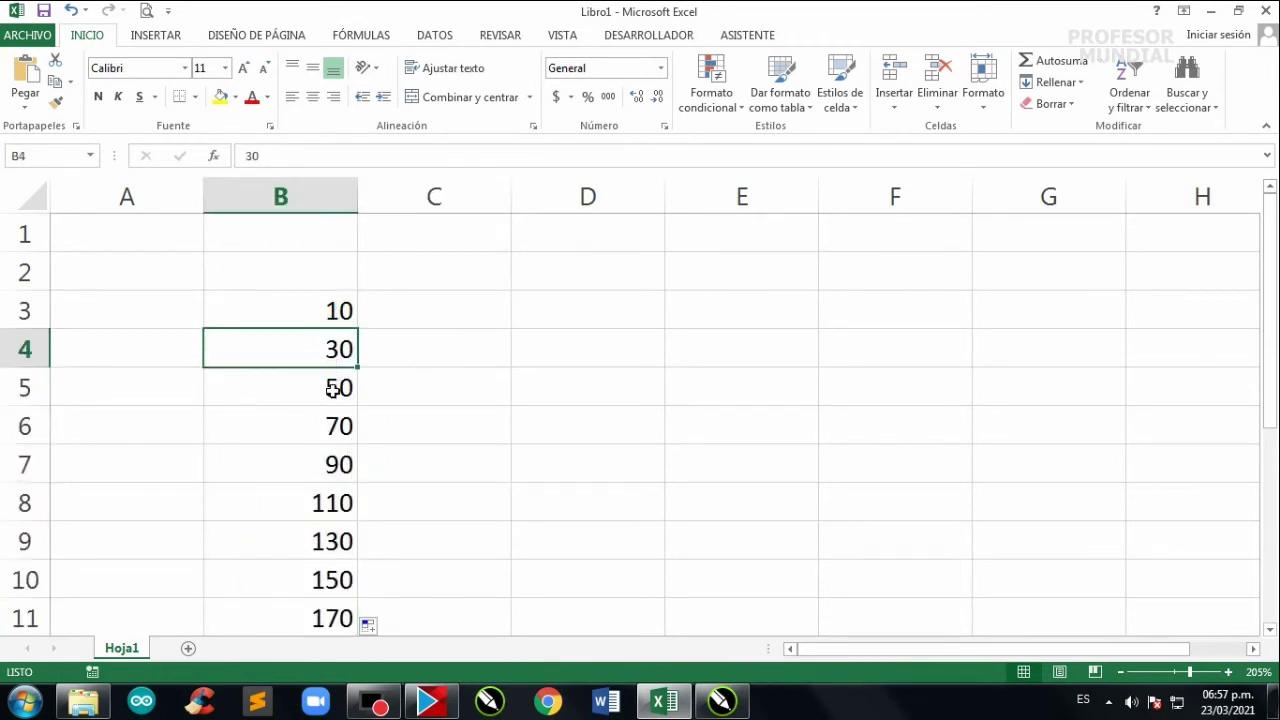
left_click(333, 389)
left_click(335, 345)
left_click(337, 313)
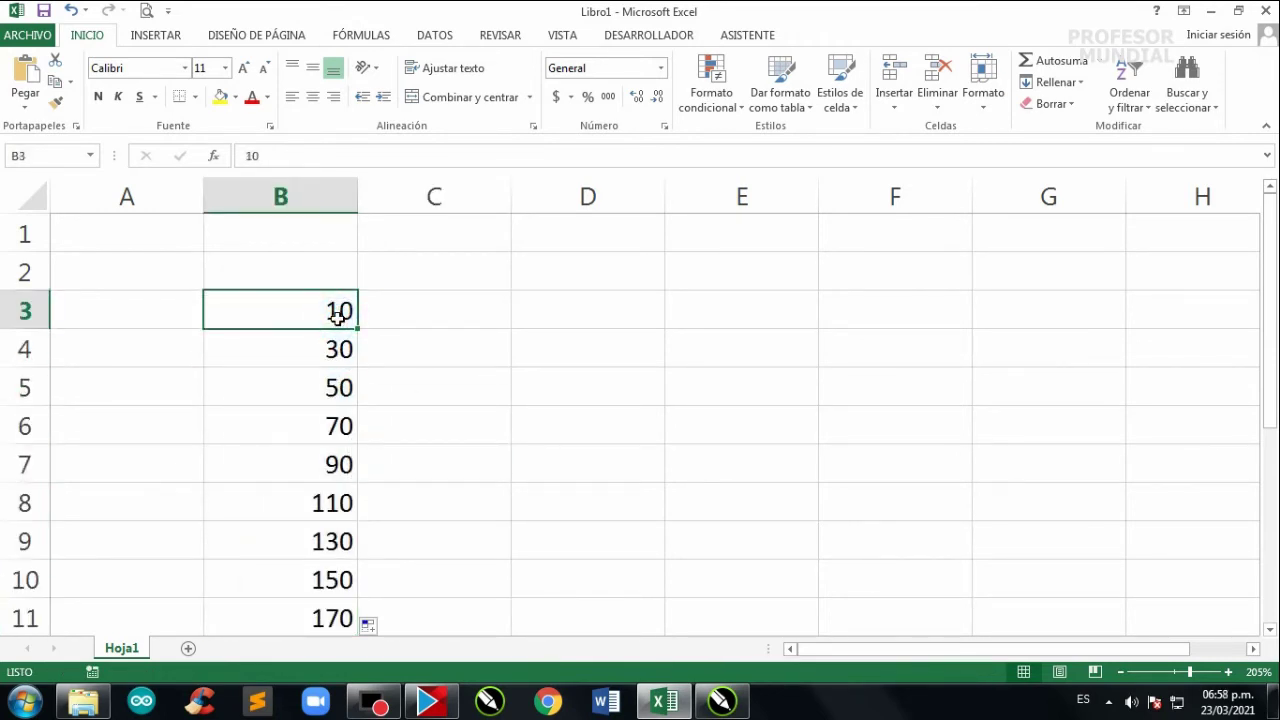
left_click(343, 348)
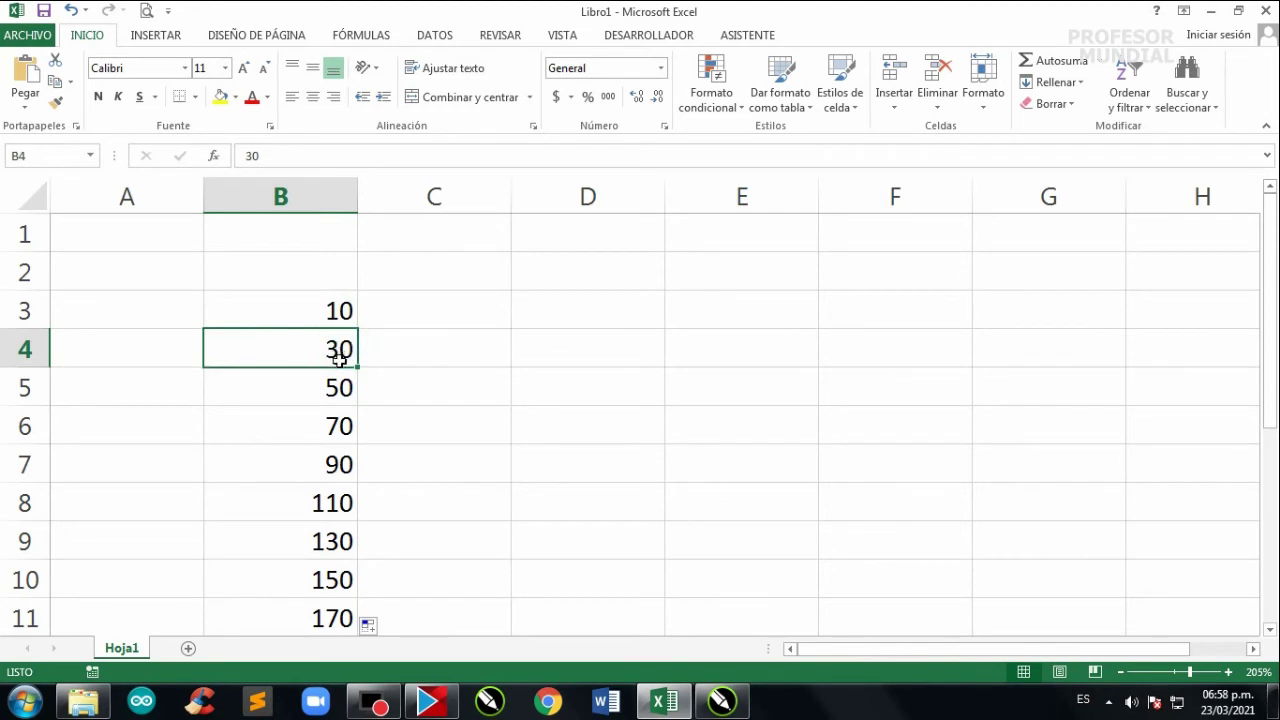
left_click(340, 388)
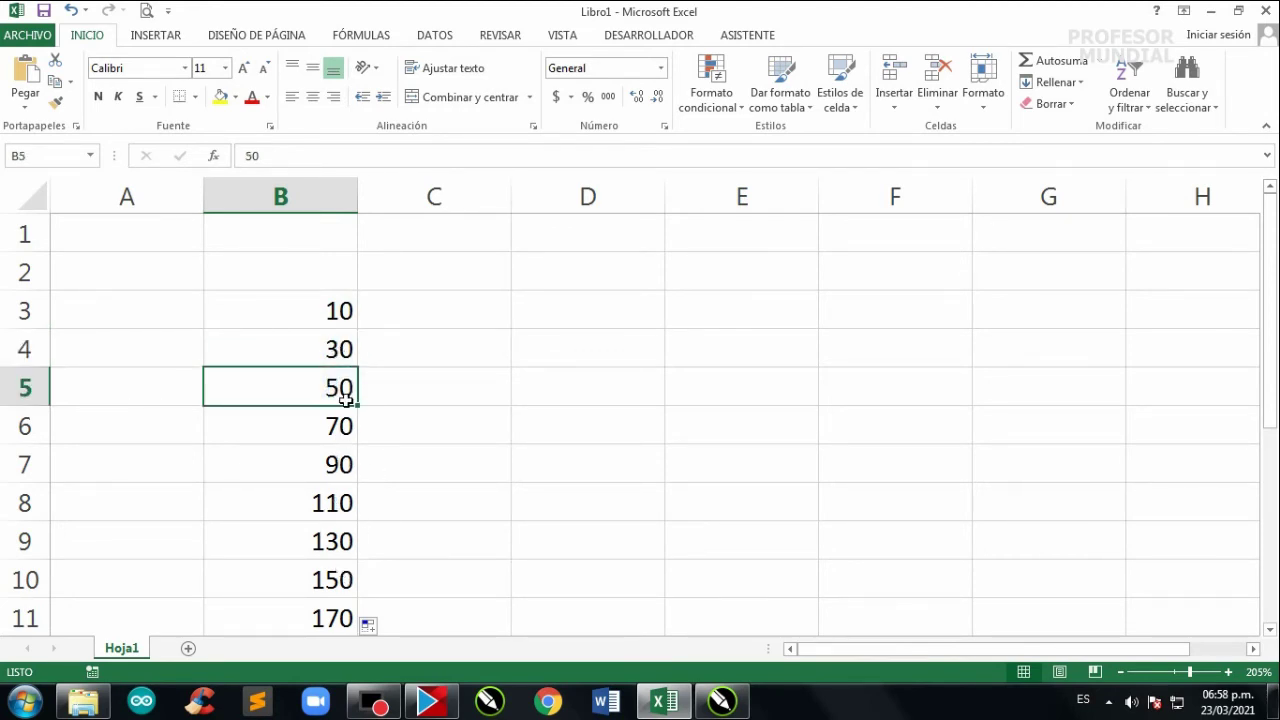
left_click(338, 428)
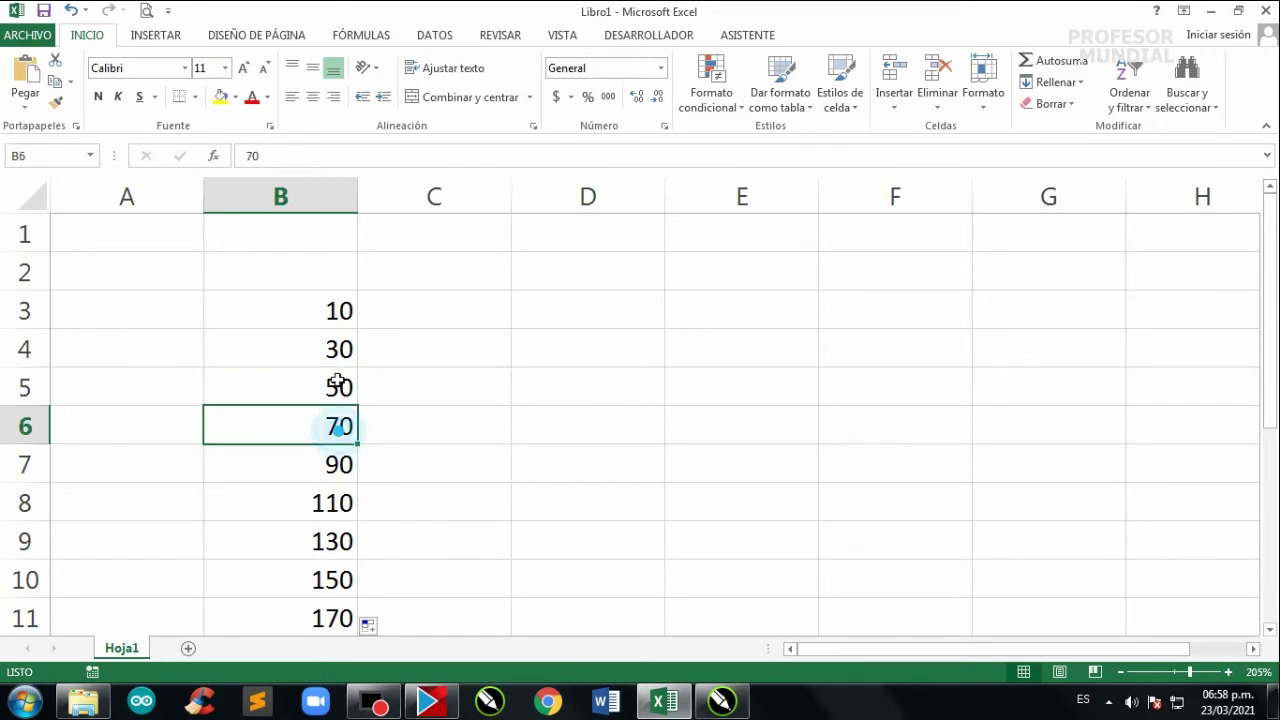
left_click(337, 382)
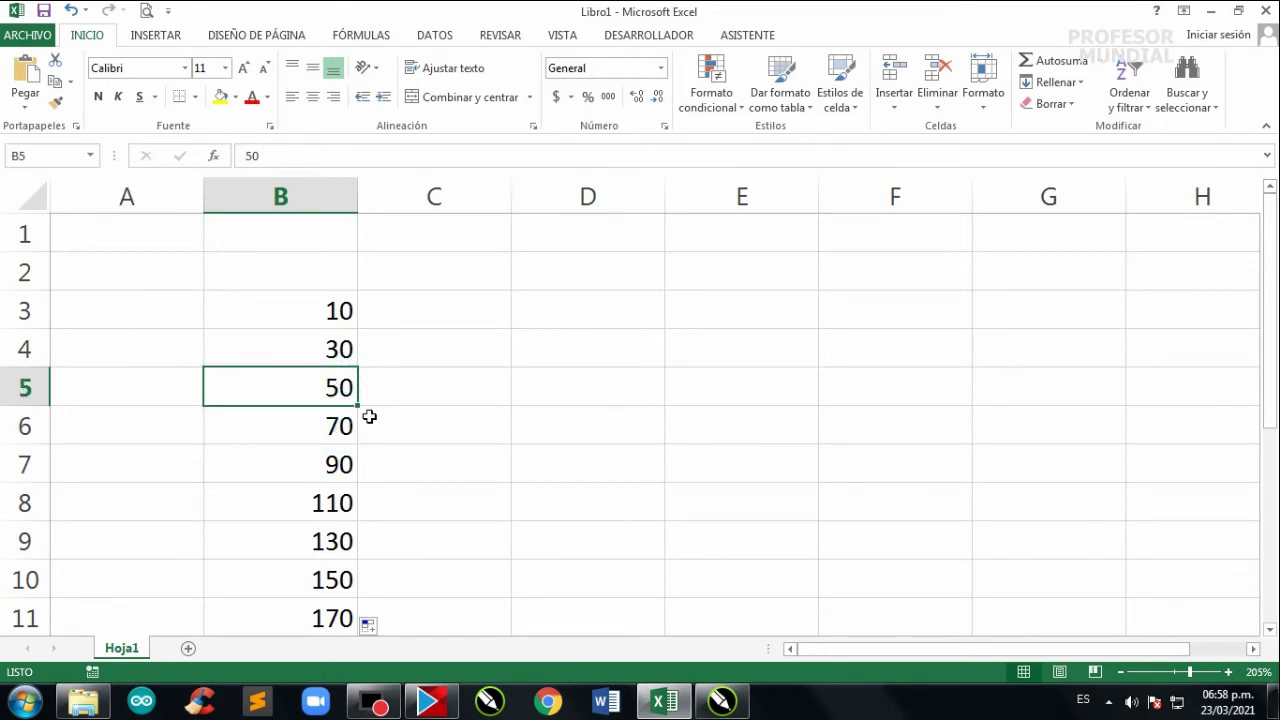
- Undo the series fill and reselect the starting values 10 and 30 in B3:B4
scroll(366, 417, "down", 1)
scroll(365, 417, "up", 1)
left_click_drag(365, 417, 365, 417)
key("ctrl+z")
left_click(414, 338)
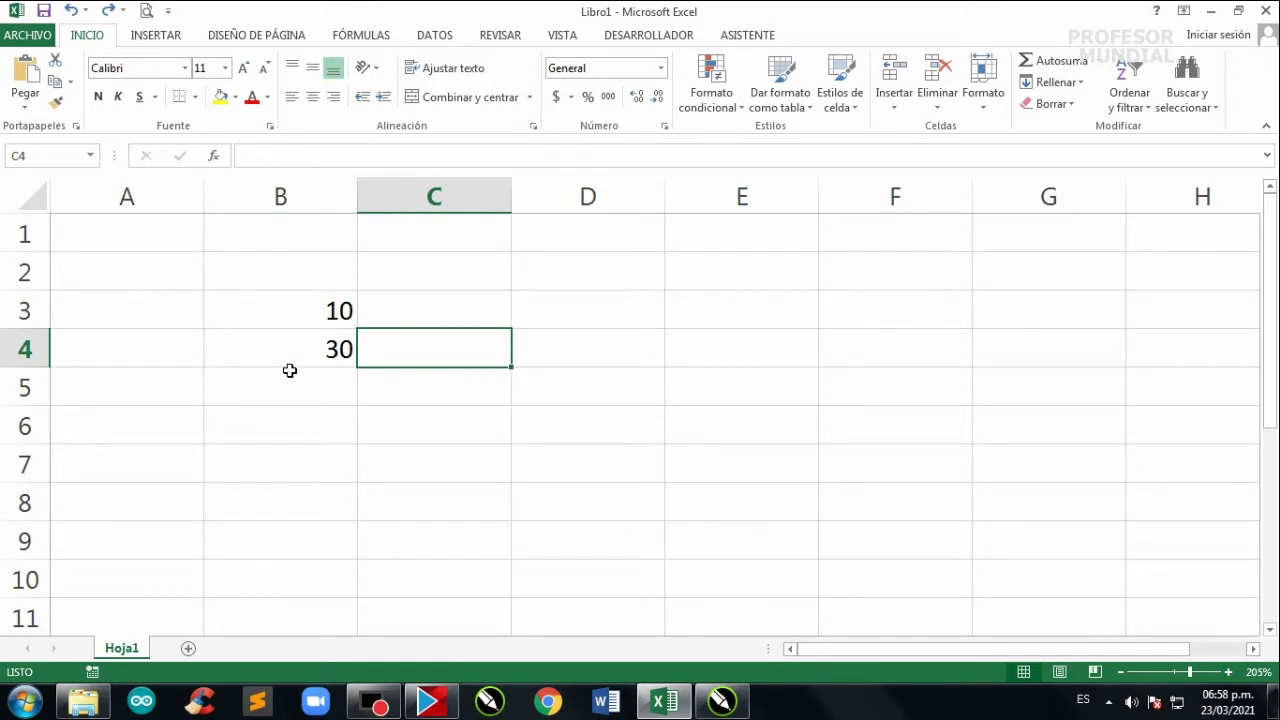
left_click_drag(317, 319, 314, 337)
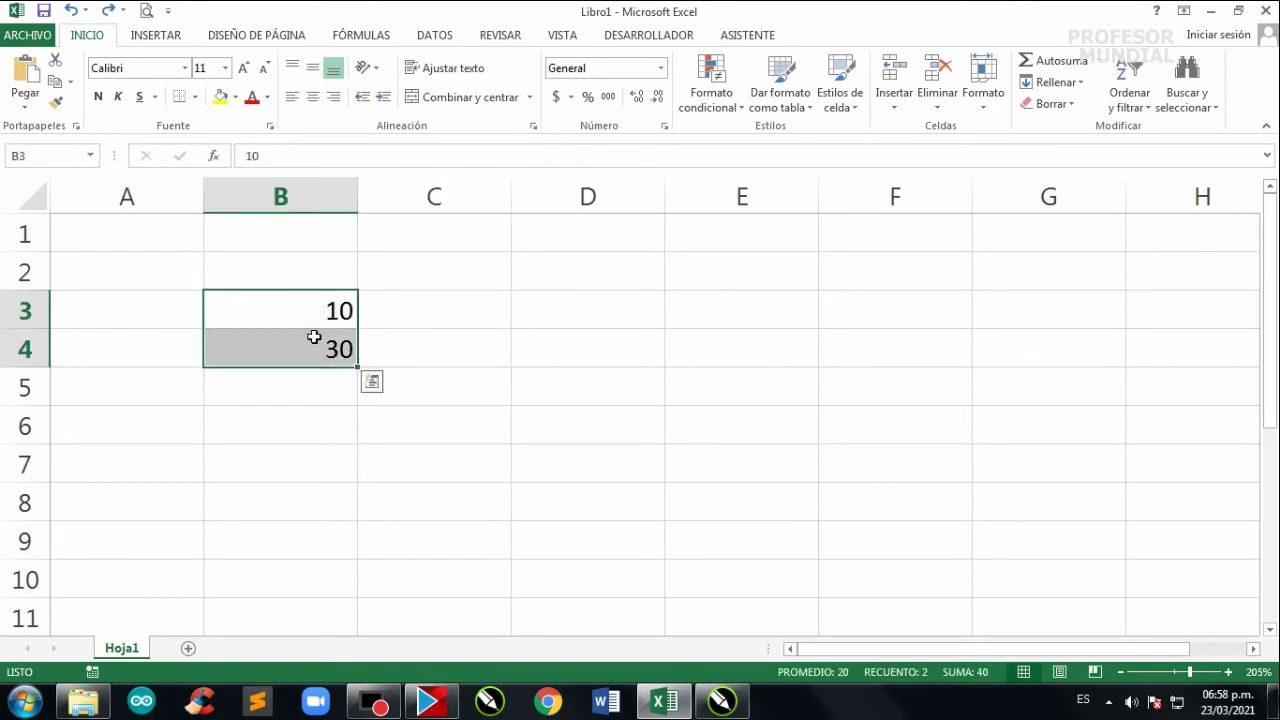
- Delete 10 and 30 from B3:B4 and enter LUNES in cell B3
key("Delete")
left_click(362, 326)
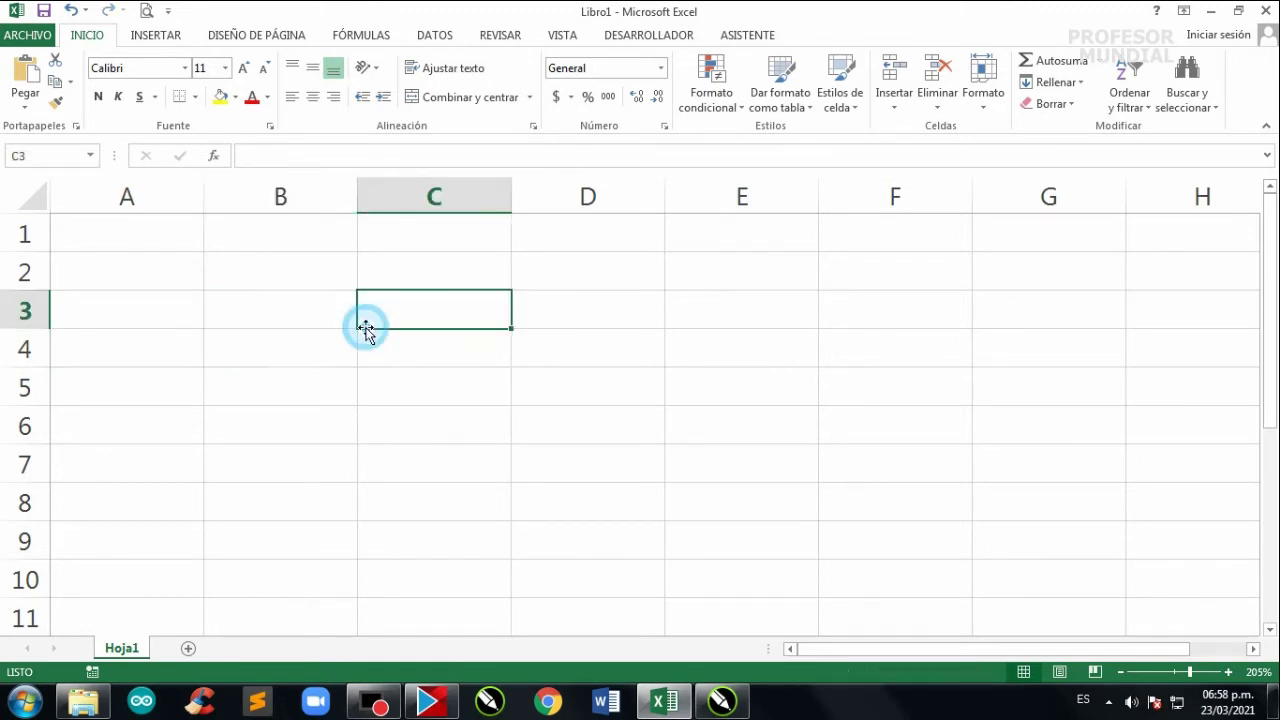
left_click(318, 316)
double_click(319, 316)
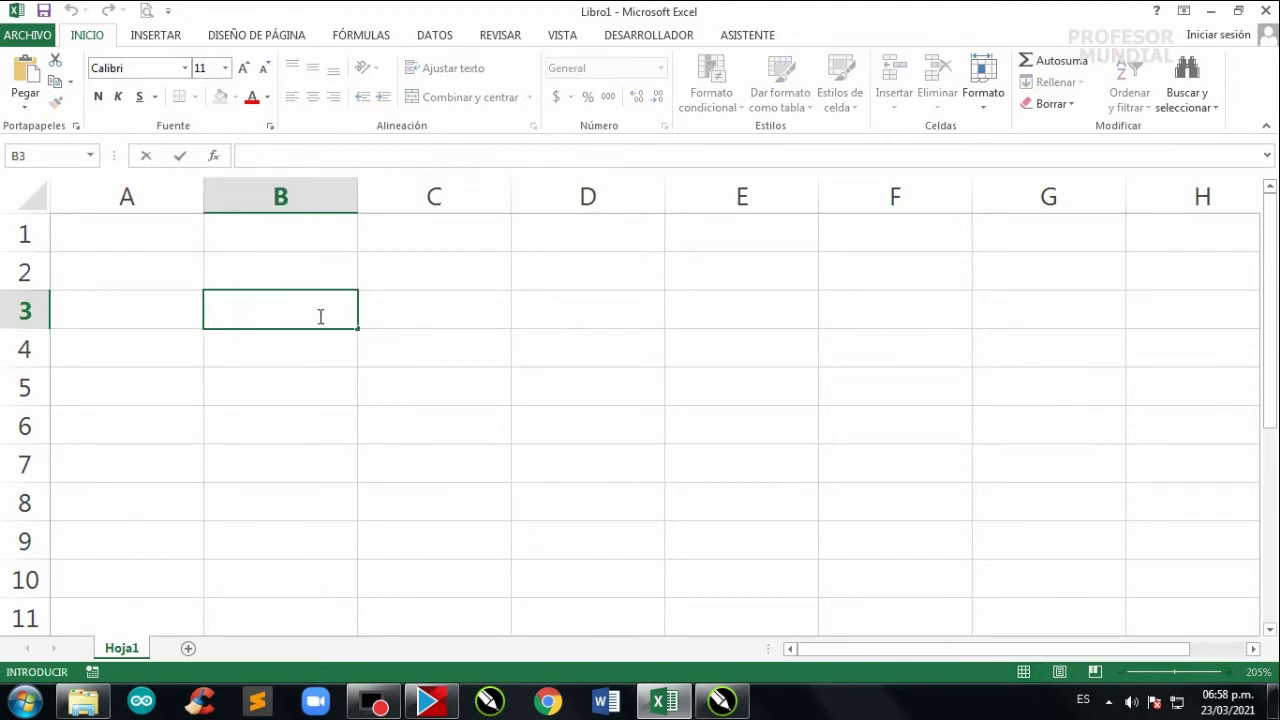
type("LUN")
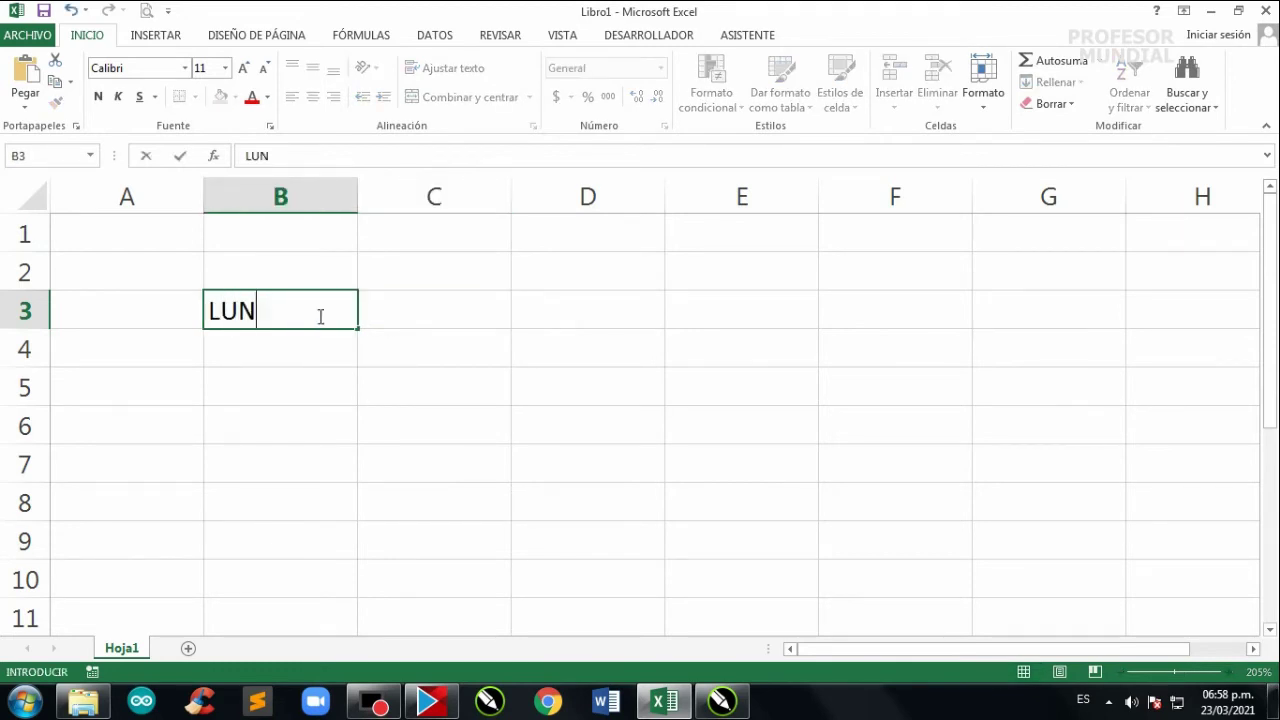
type("ES")
left_click(340, 357)
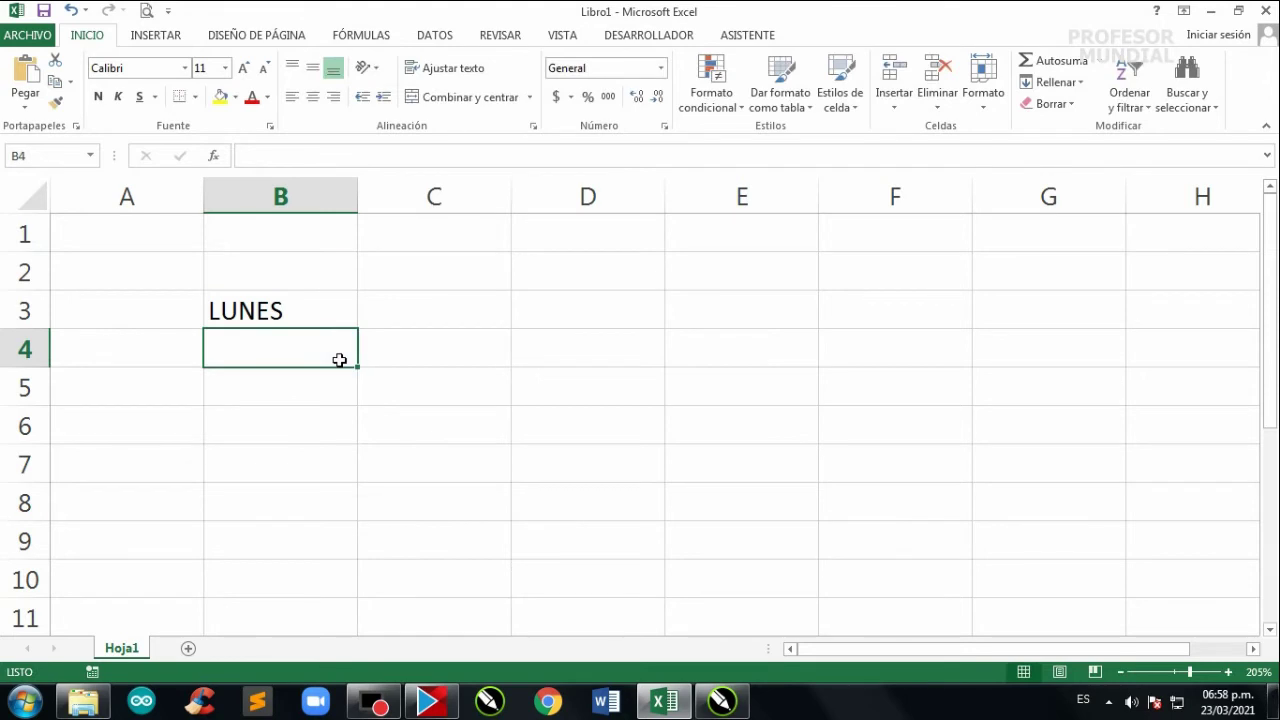
left_click(317, 313)
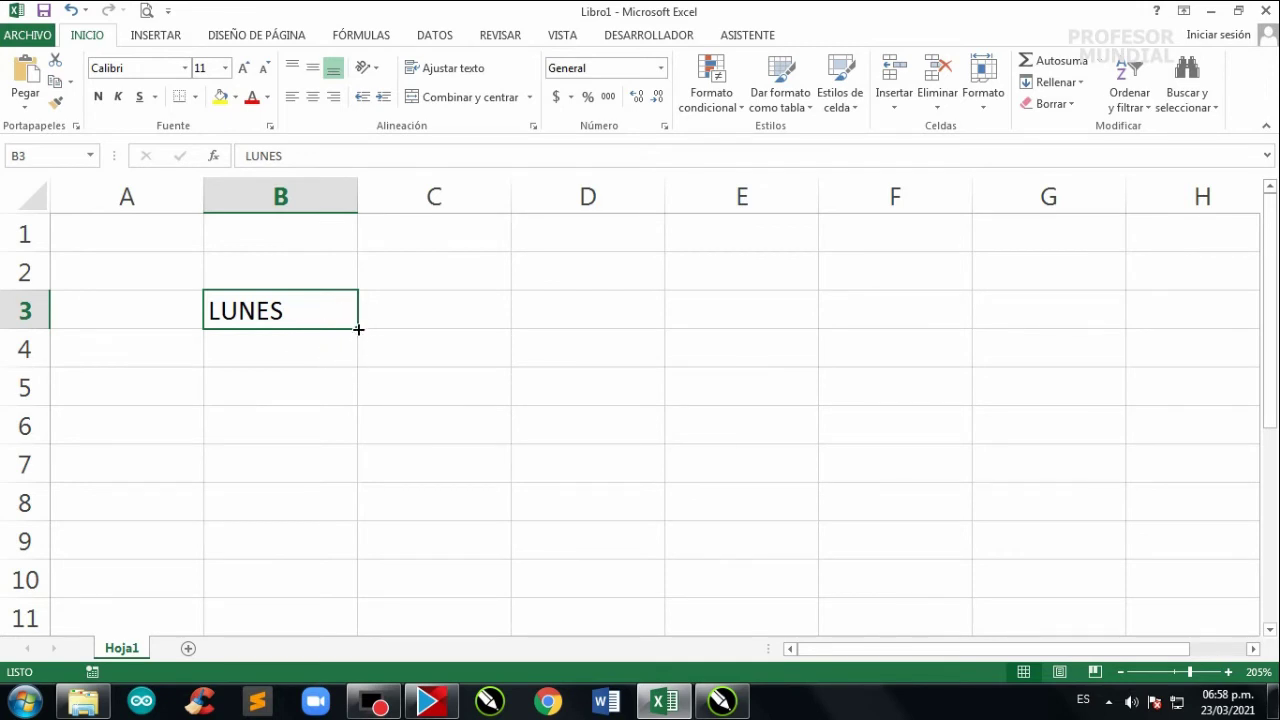
- Drag LUNES down from B3 to B9 to fill MARTES through DOMINGO
left_click_drag(357, 329, 349, 466)
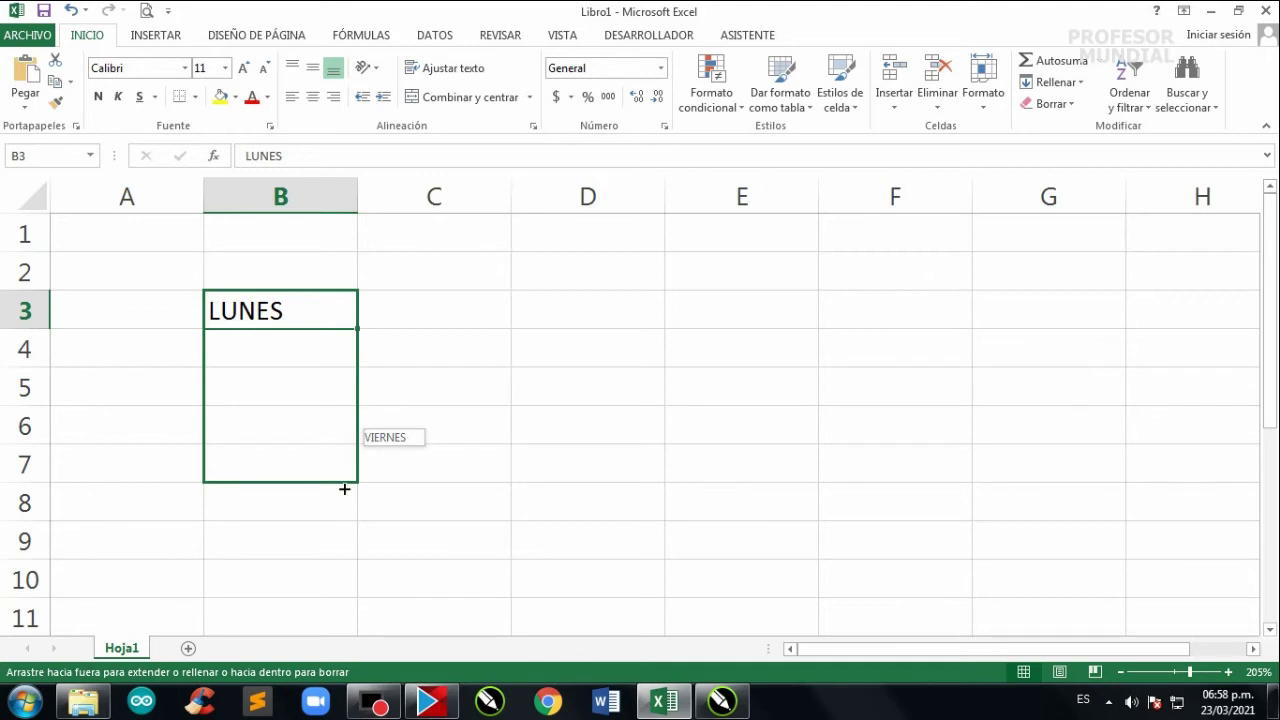
left_click_drag(344, 489, 337, 543)
left_click(395, 458)
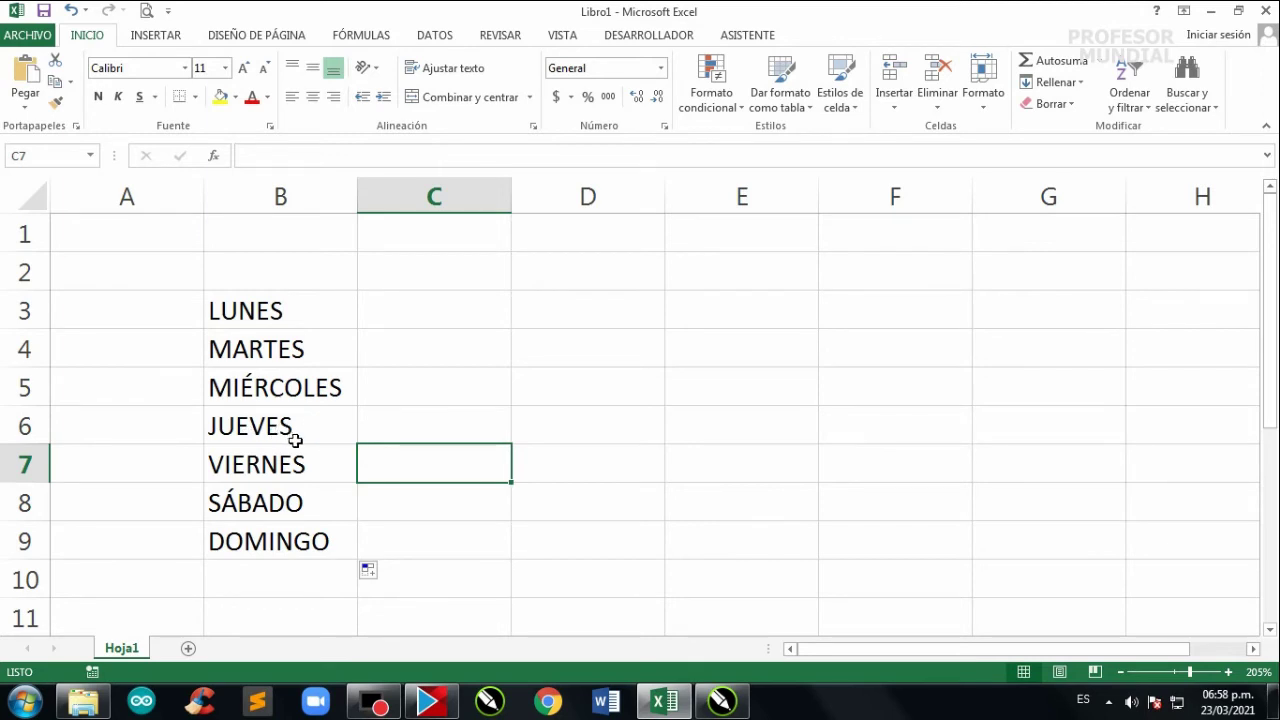
- Undo the column fill, fill the weekdays from LUNES across row 3 to H3, then undo it
key("ctrl+z")
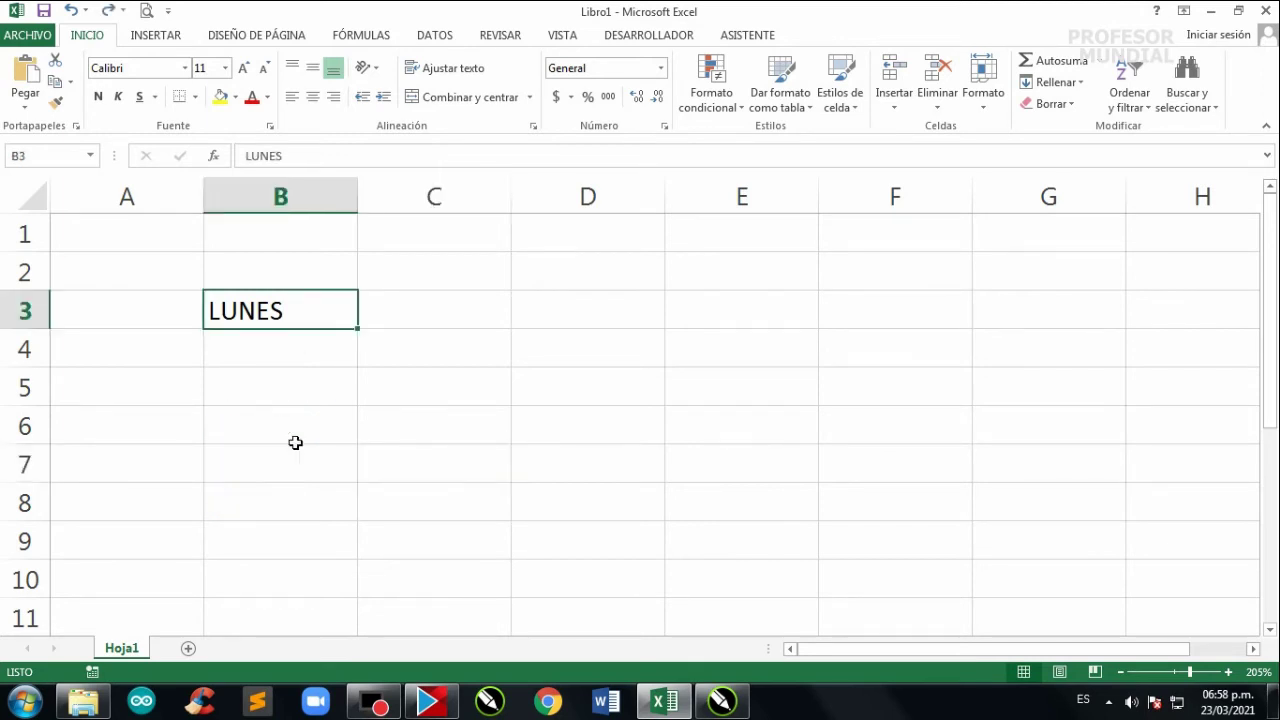
left_click(349, 373)
left_click(337, 306)
left_click_drag(356, 328, 1205, 326)
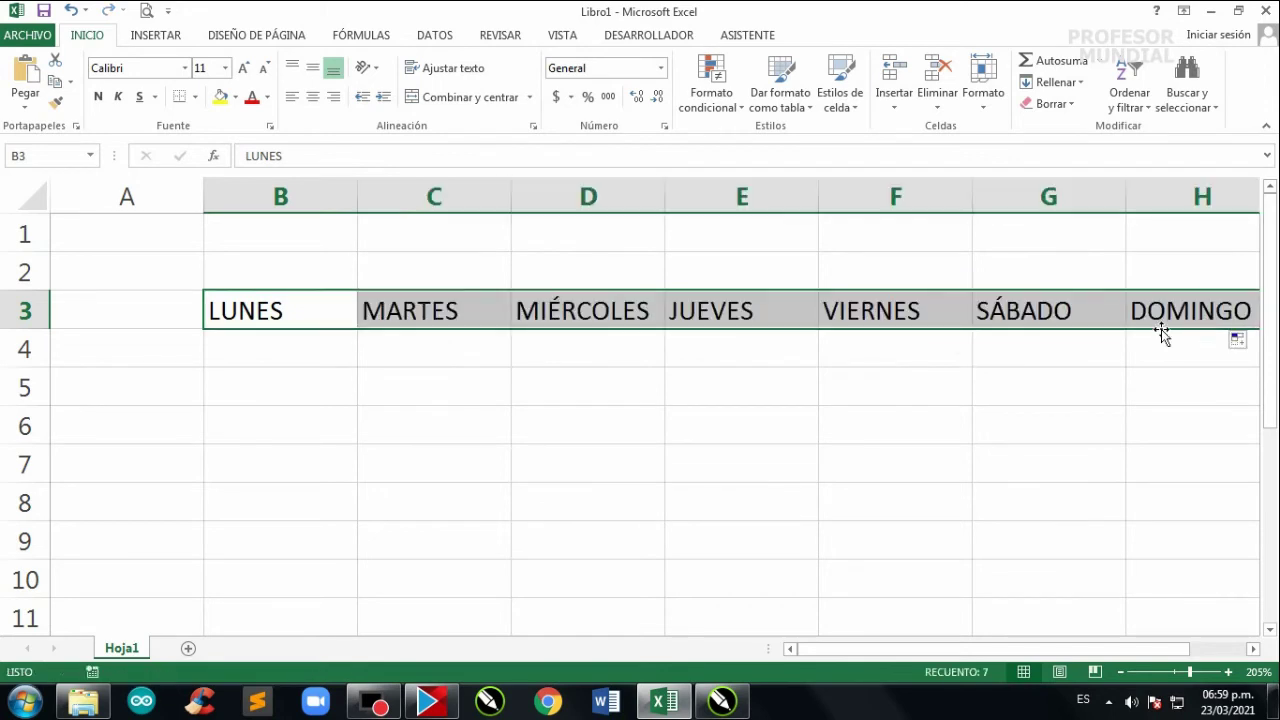
left_click(805, 398)
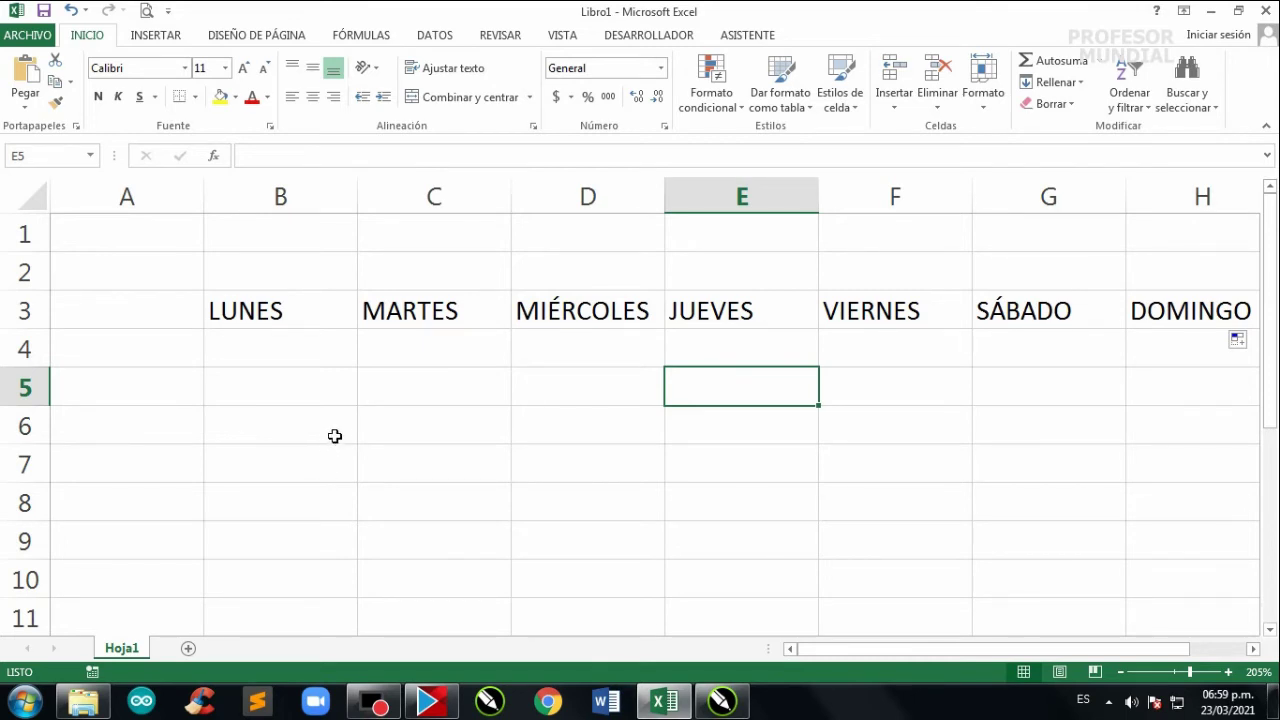
key("ctrl+z")
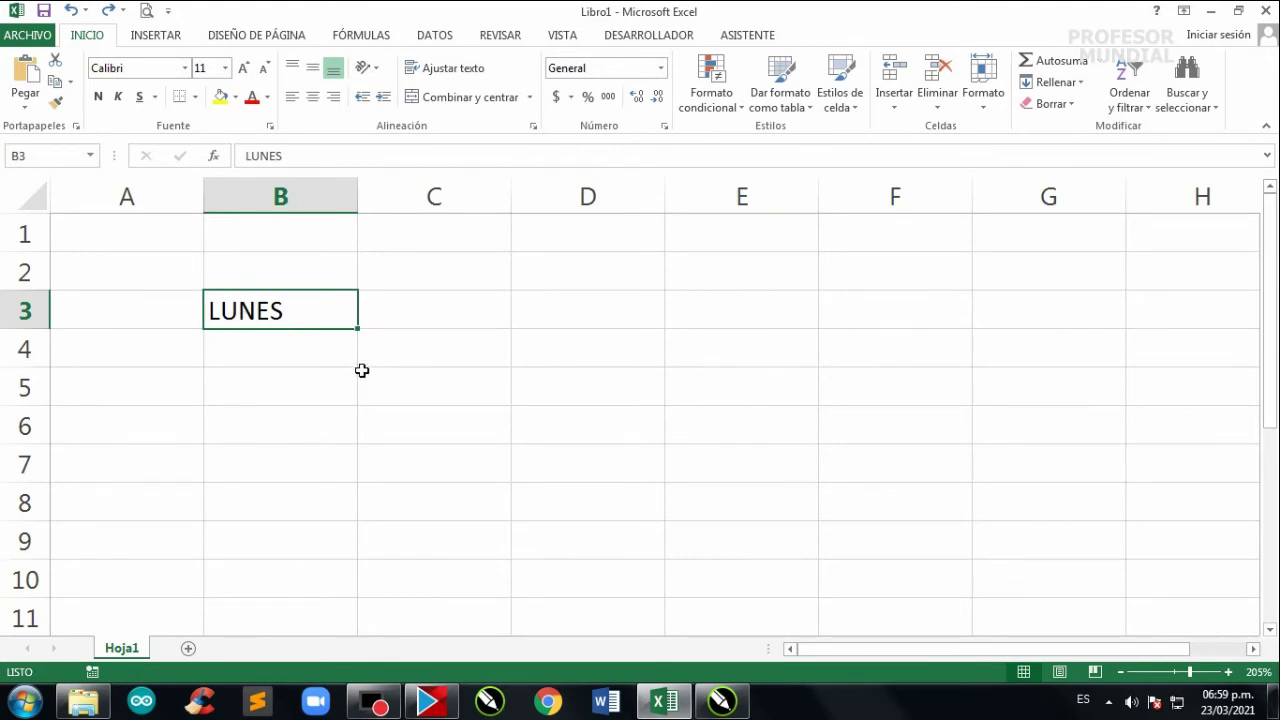
- Type FRUTA in B3 and copy it unchanged across row 3 to H3
left_click(377, 340)
left_click(302, 312)
type("FR")
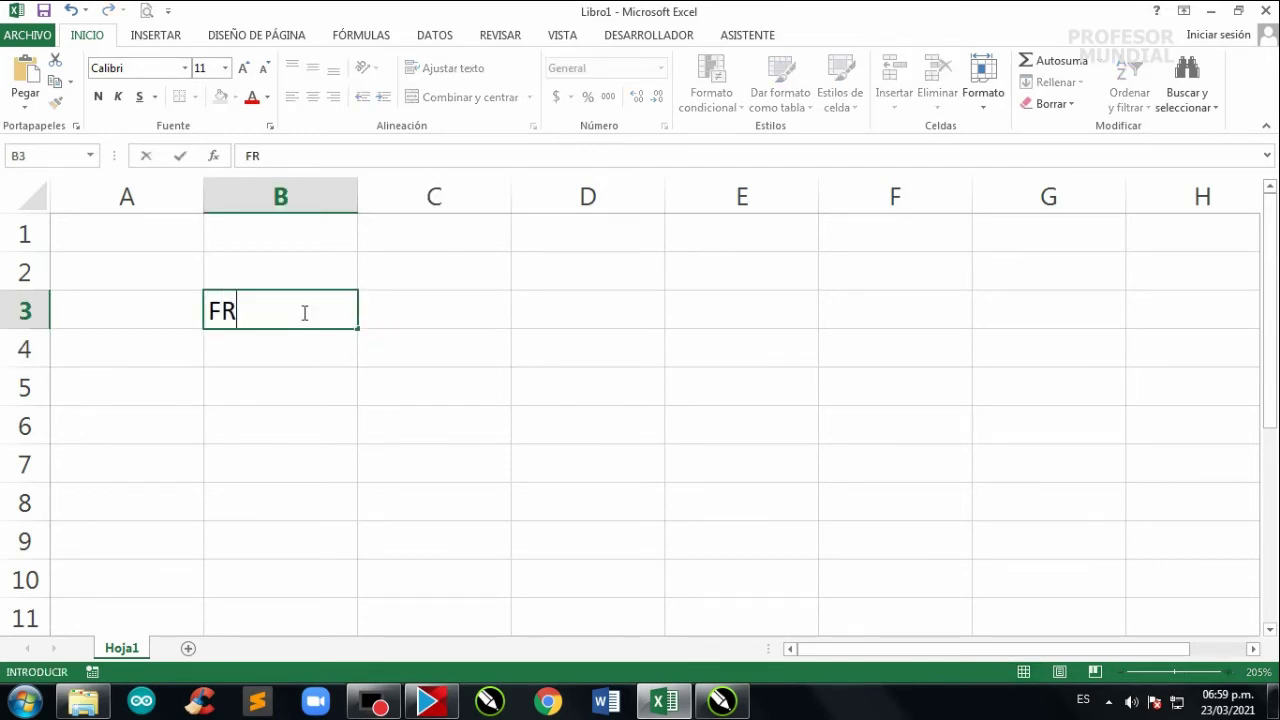
type("UTA")
left_click(362, 348)
left_click(306, 306)
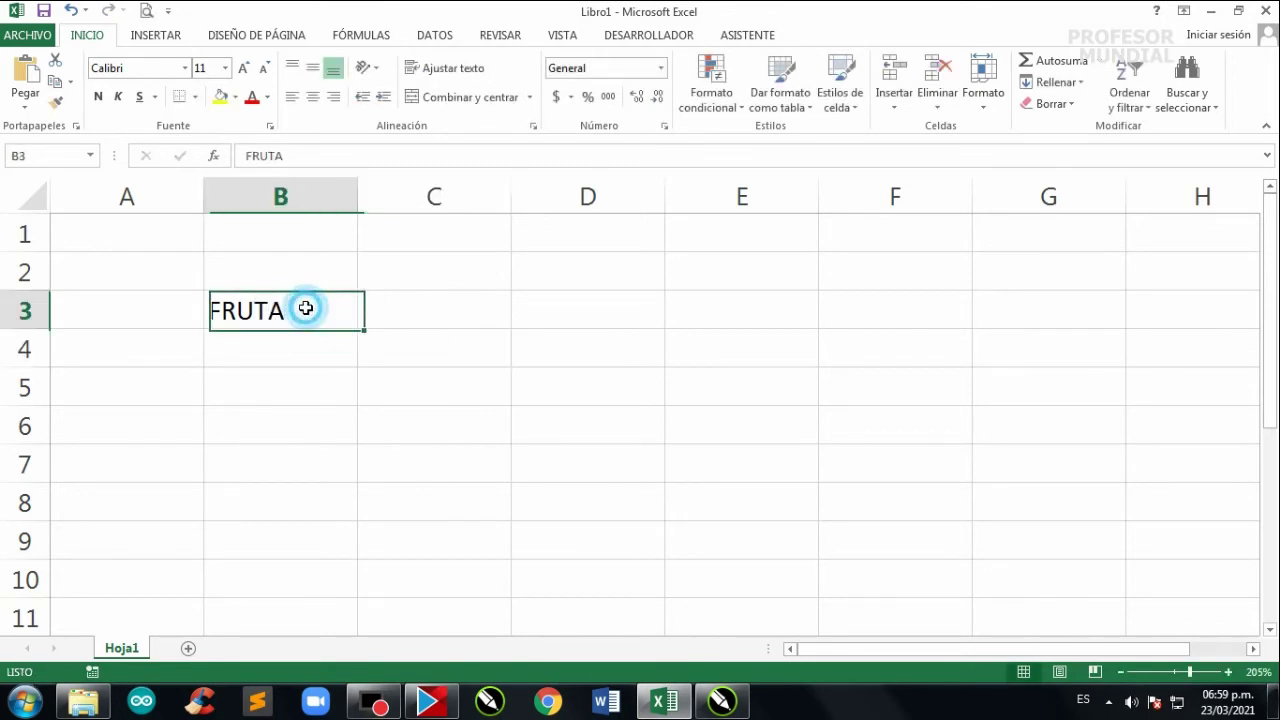
left_click_drag(360, 329, 1158, 326)
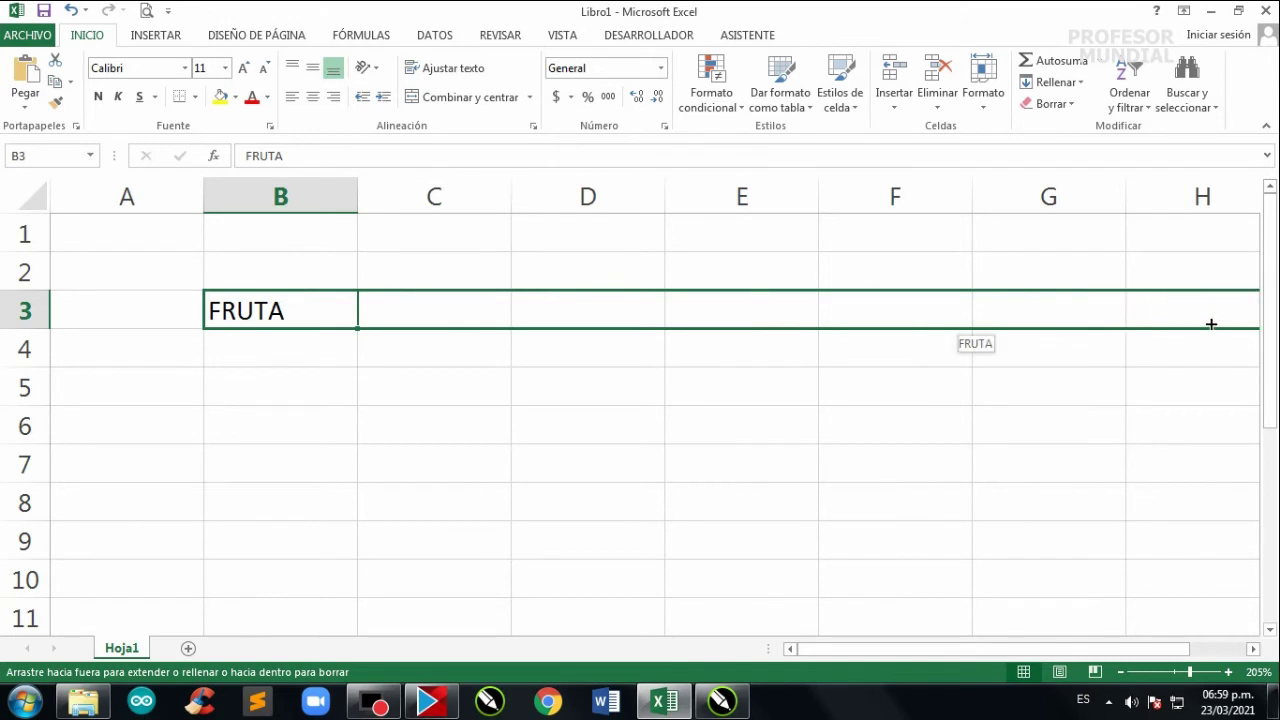
left_click_drag(1194, 324, 1211, 320)
left_click(863, 380)
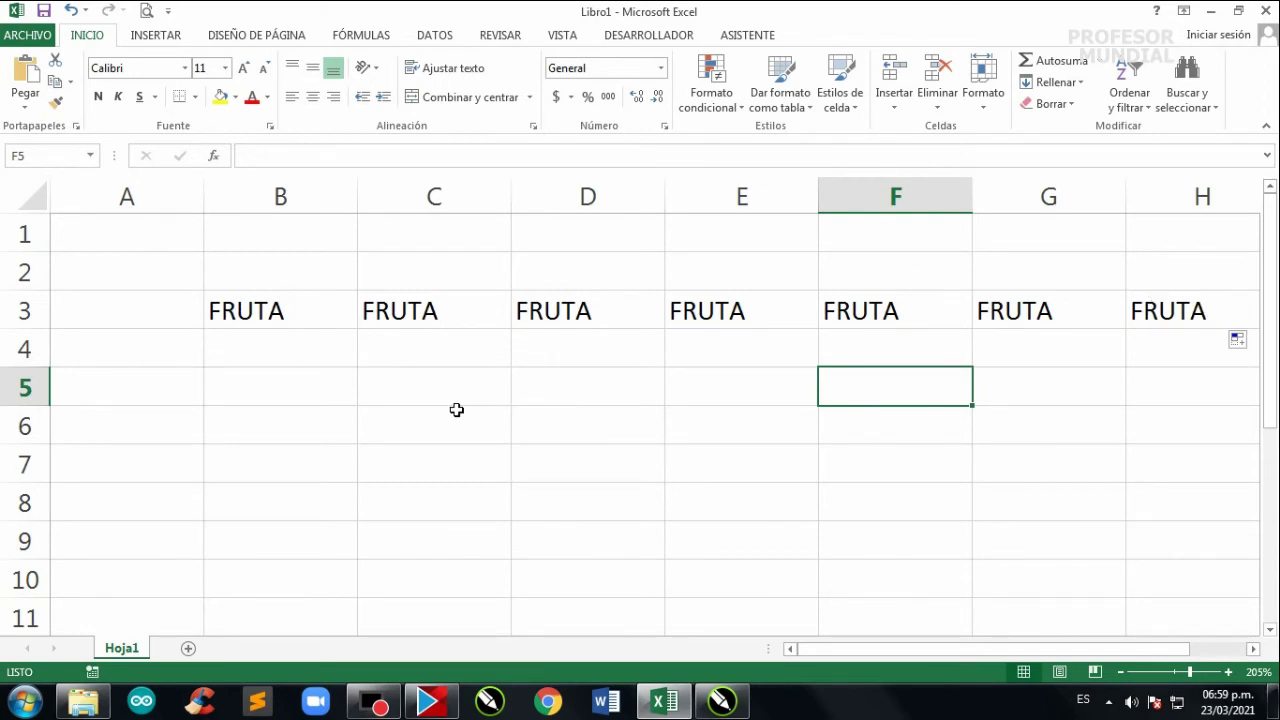
- Undo the row 3 copies, copy FRUTA down to B10, then undo that copy too
key("ctrl+z")
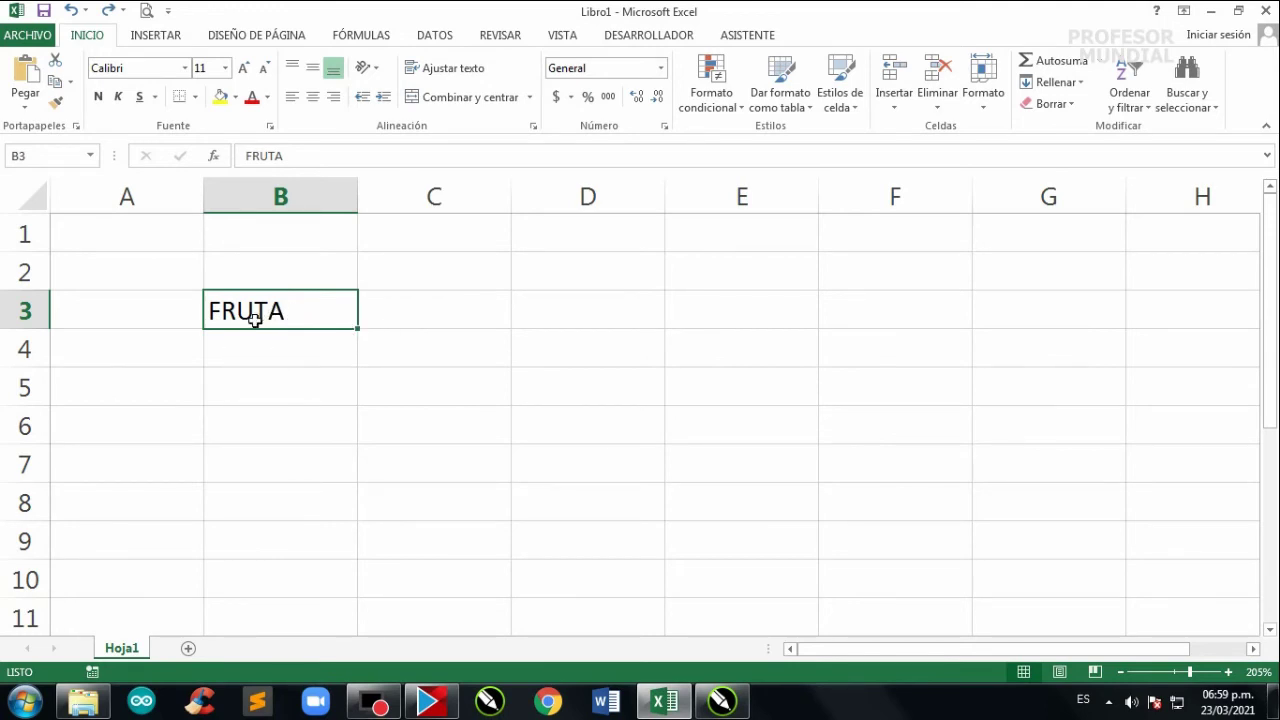
mouse_move(359, 328)
left_mouse_down()
mouse_move(343, 612)
mouse_move(343, 600)
left_mouse_up()
left_click(423, 378)
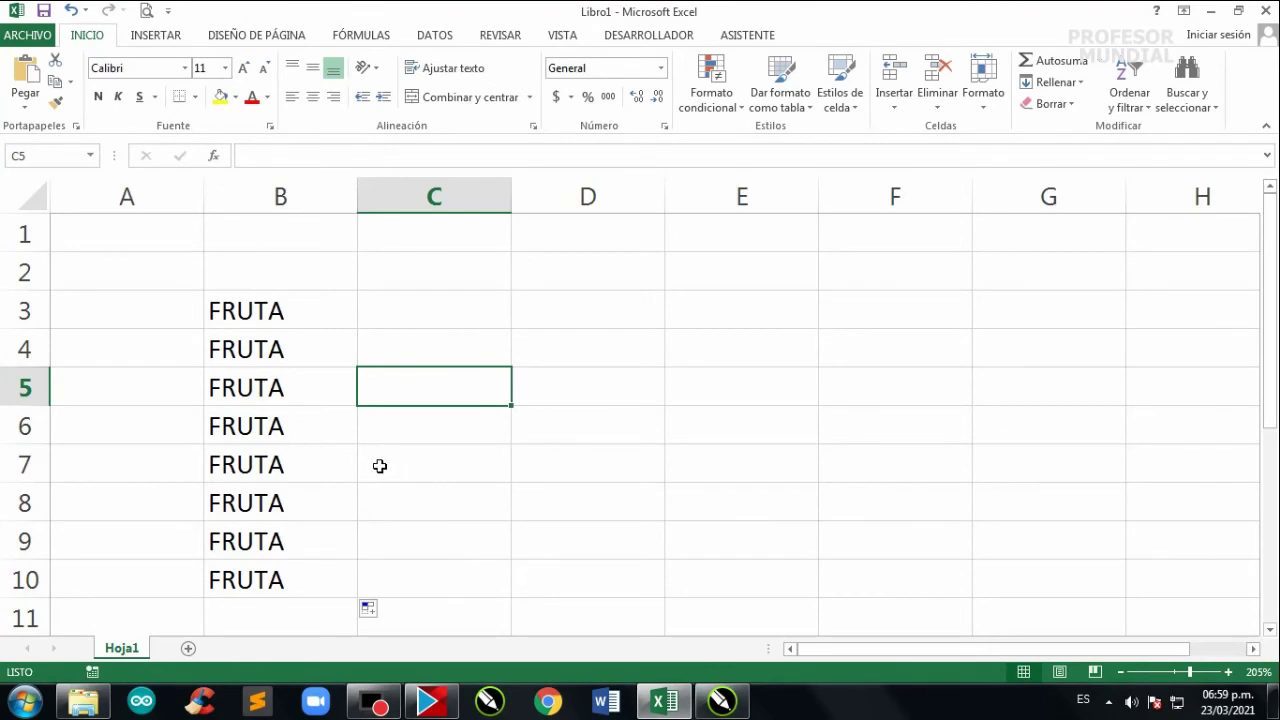
key("ctrl+z")
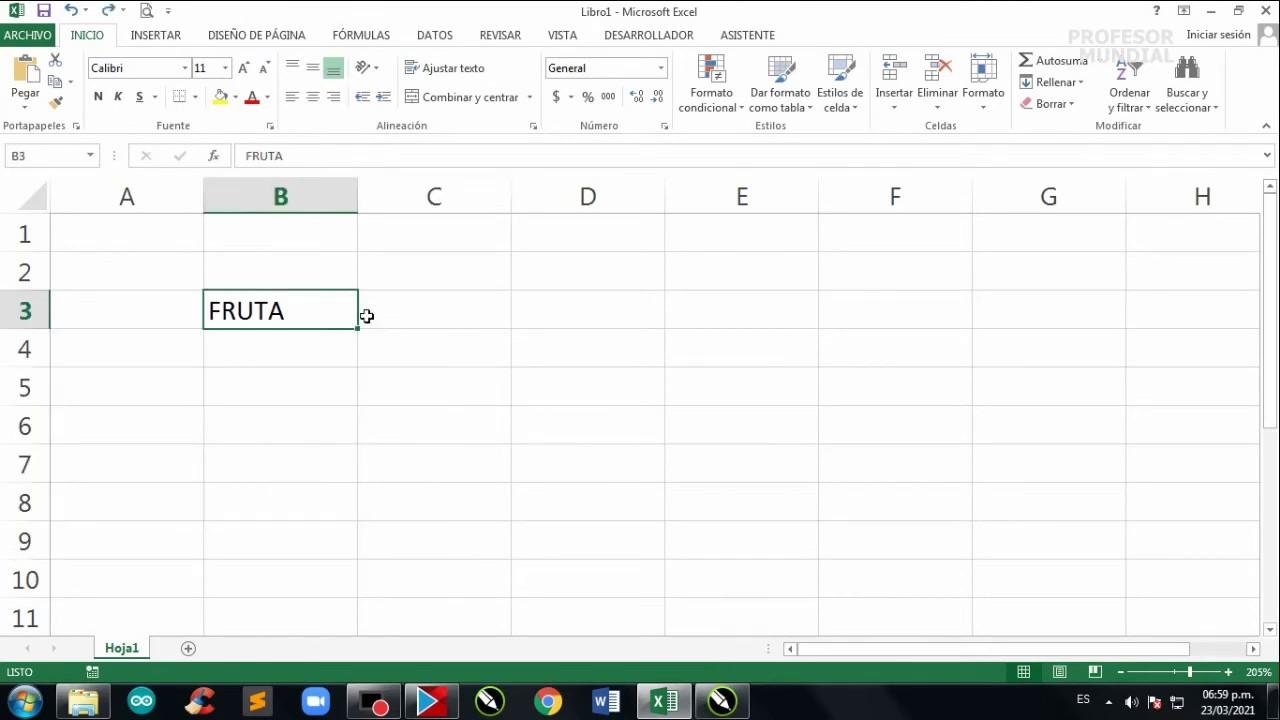
- Try copying FRUTA right to G3, left into A3 and up into B1:B2, undoing each
left_click_drag(359, 328, 1050, 330)
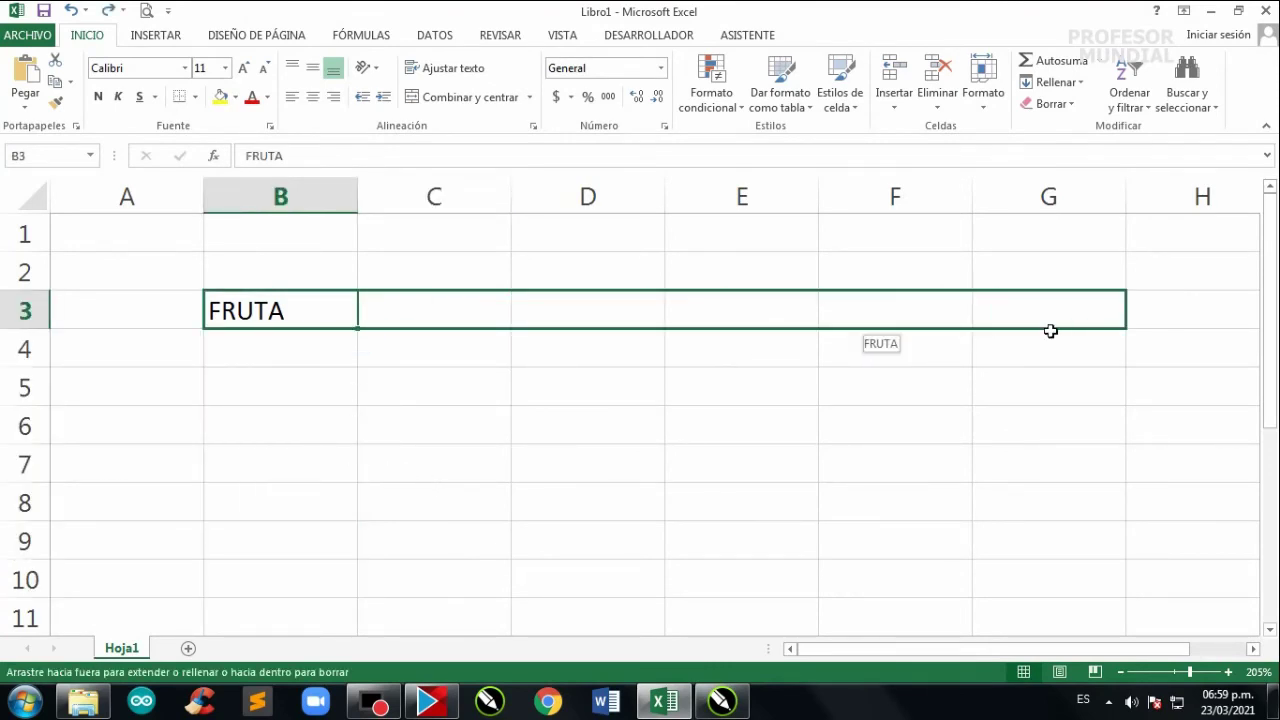
key("ctrl+z")
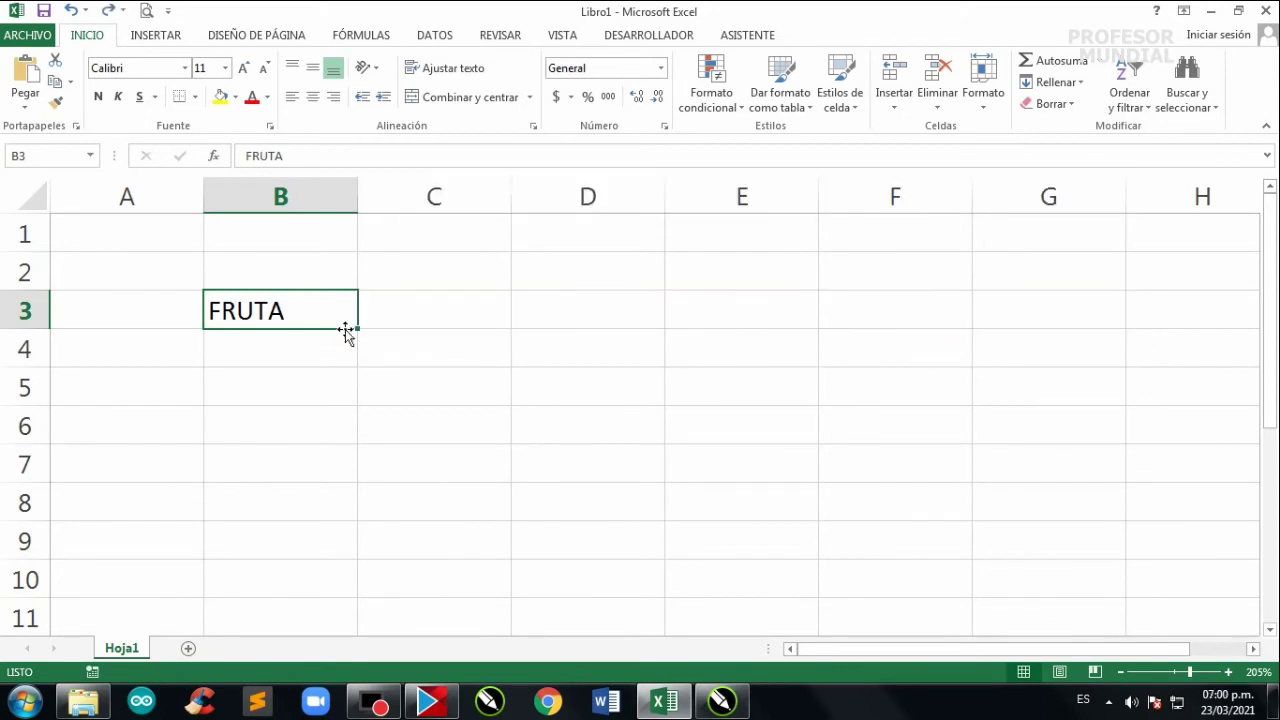
left_click_drag(360, 328, 123, 330)
left_click(394, 380)
left_click(323, 317)
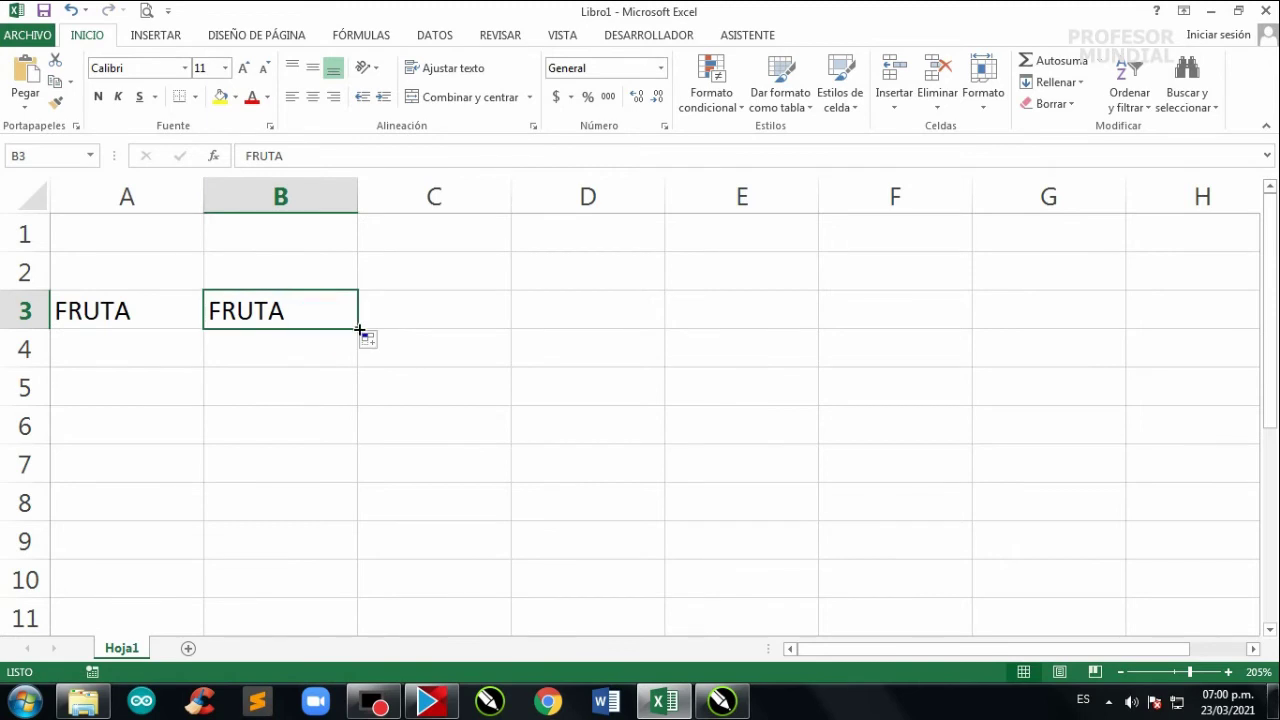
left_click_drag(359, 329, 357, 228)
left_click(545, 362)
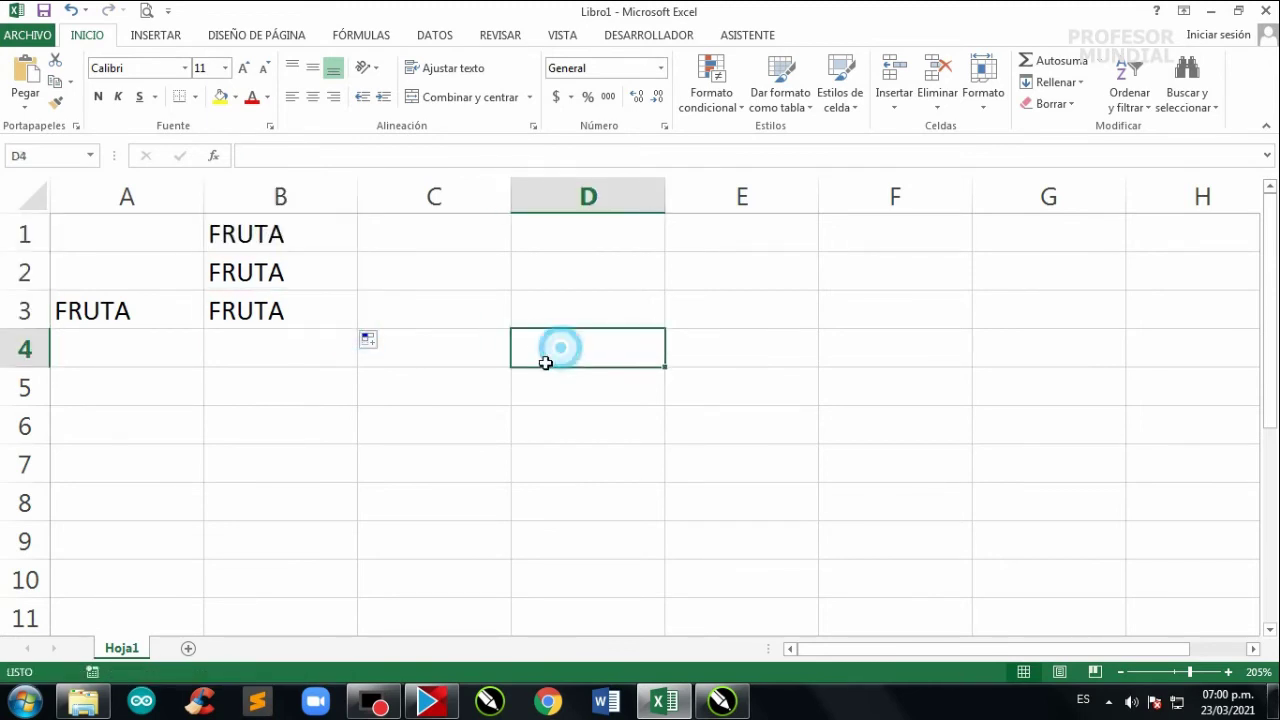
key("ctrl+z")
key("ctrl+z")
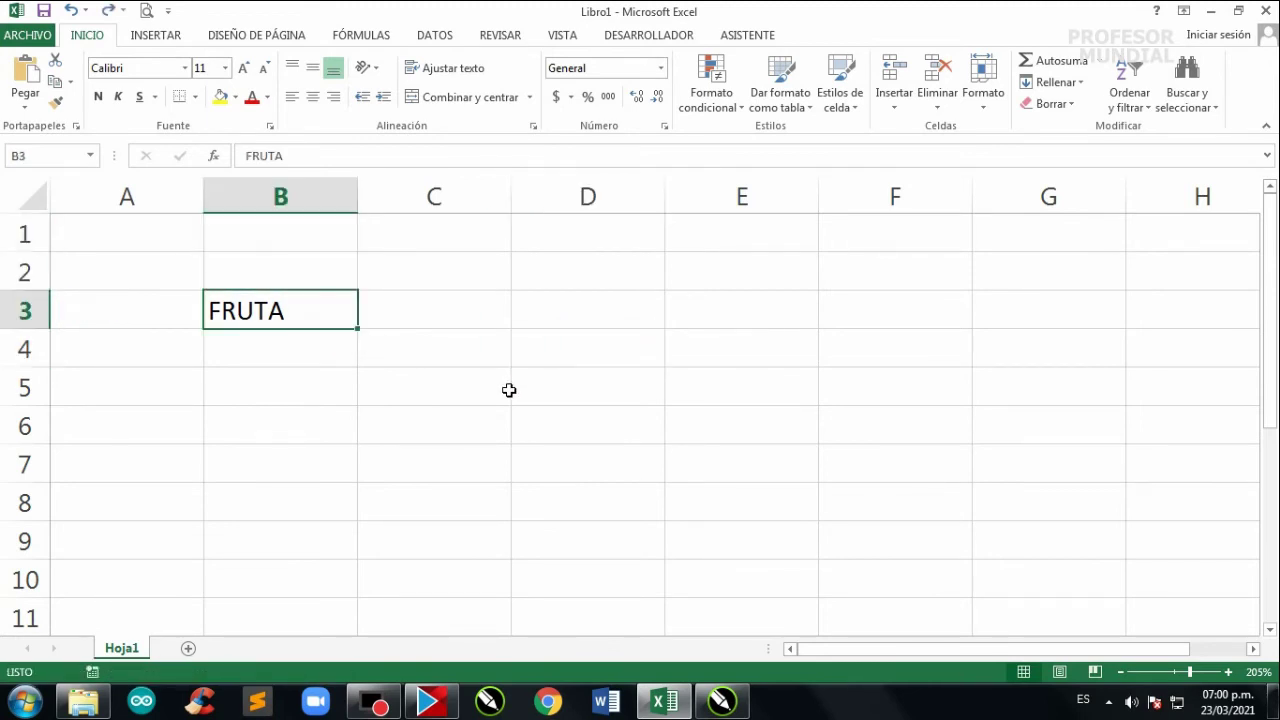
- Copy FRUTA from B3 across row 3 into C3, D3 and E3
left_click(400, 323)
left_click(298, 322)
left_click_drag(358, 330, 751, 328)
left_click(606, 400)
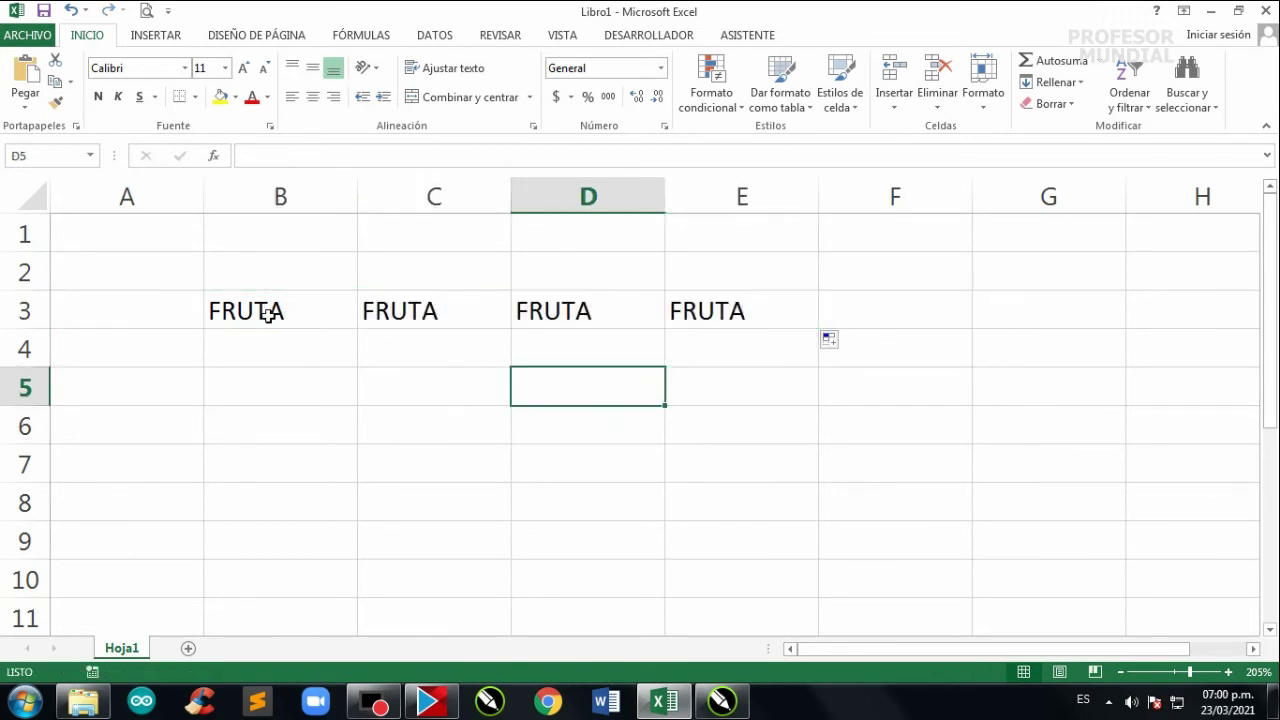
left_click_drag(266, 314, 731, 314)
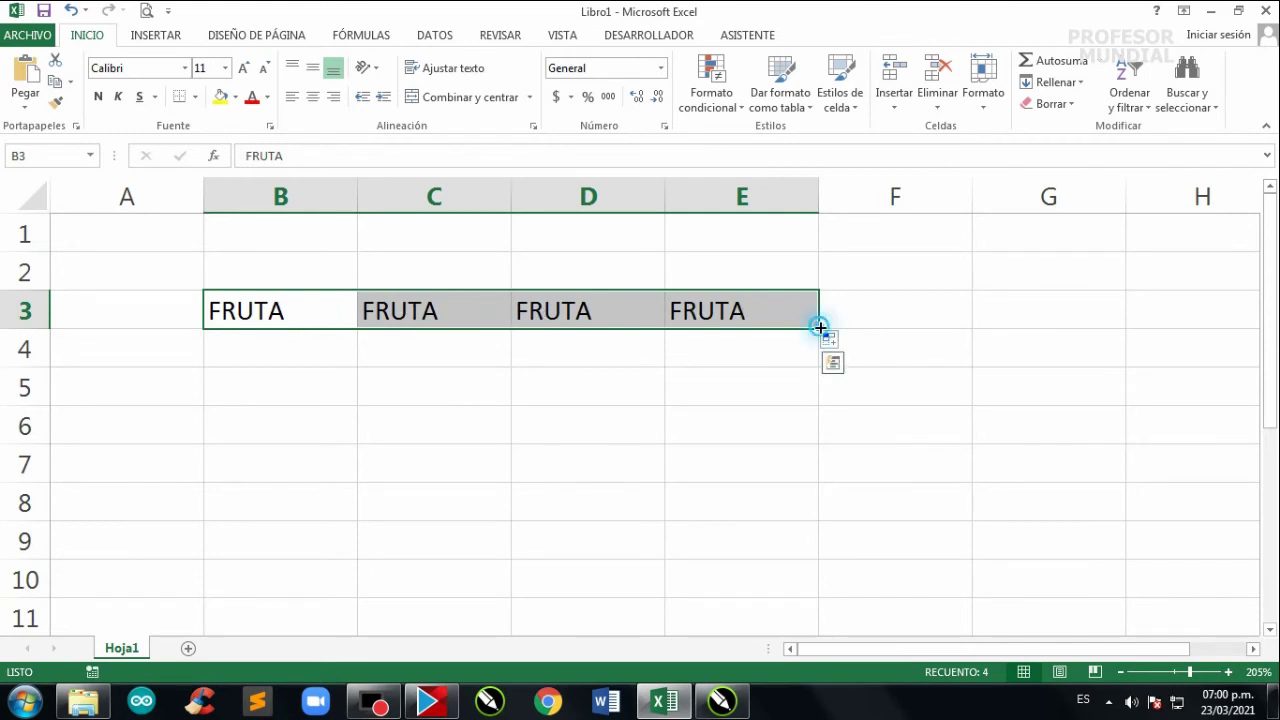
left_click_drag(820, 328, 820, 598)
left_click(900, 442)
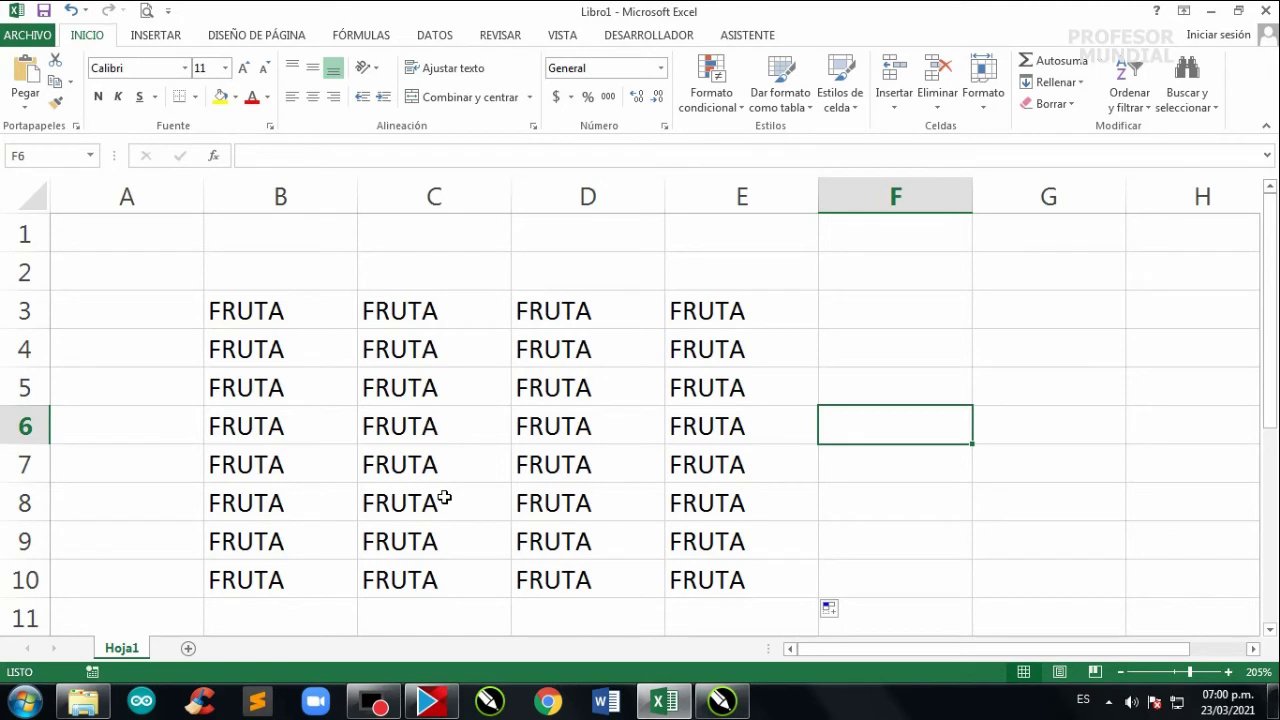
key("ctrl+z")
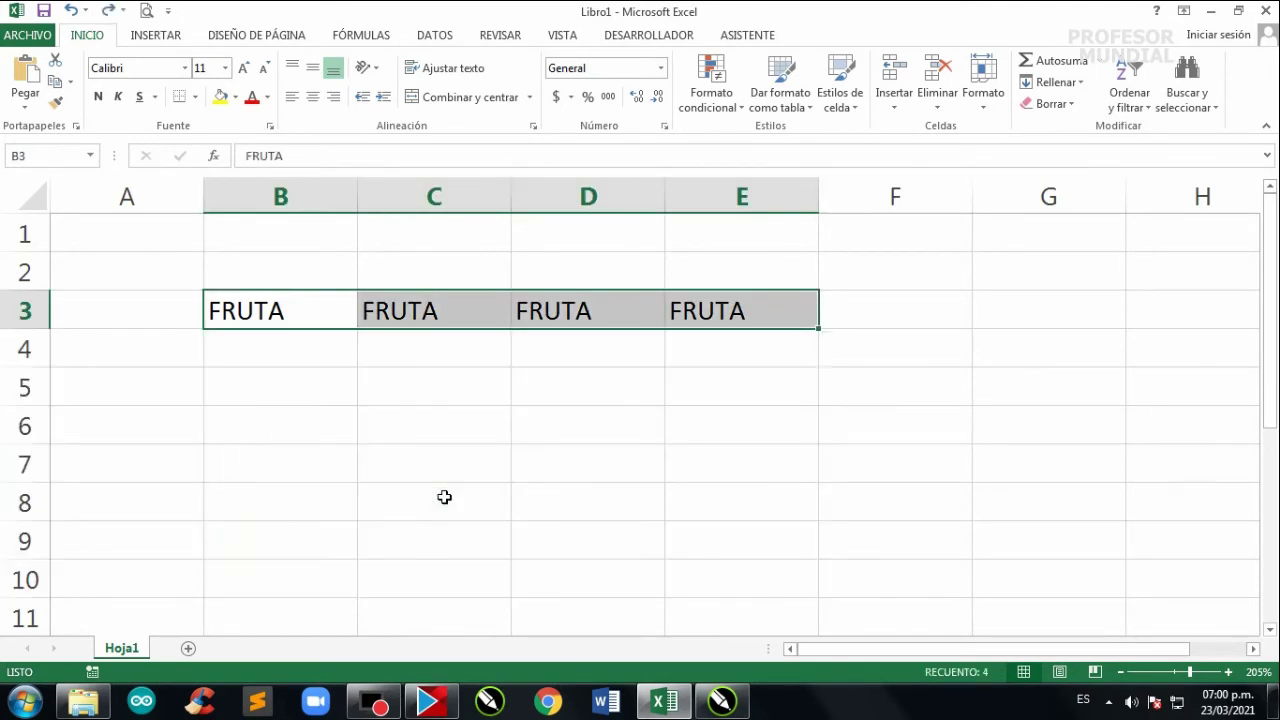
- Undo the FRUTA copies and enter the date 03/04/2020 in B3
key("ctrl+z")
left_click(396, 384)
left_click(314, 313)
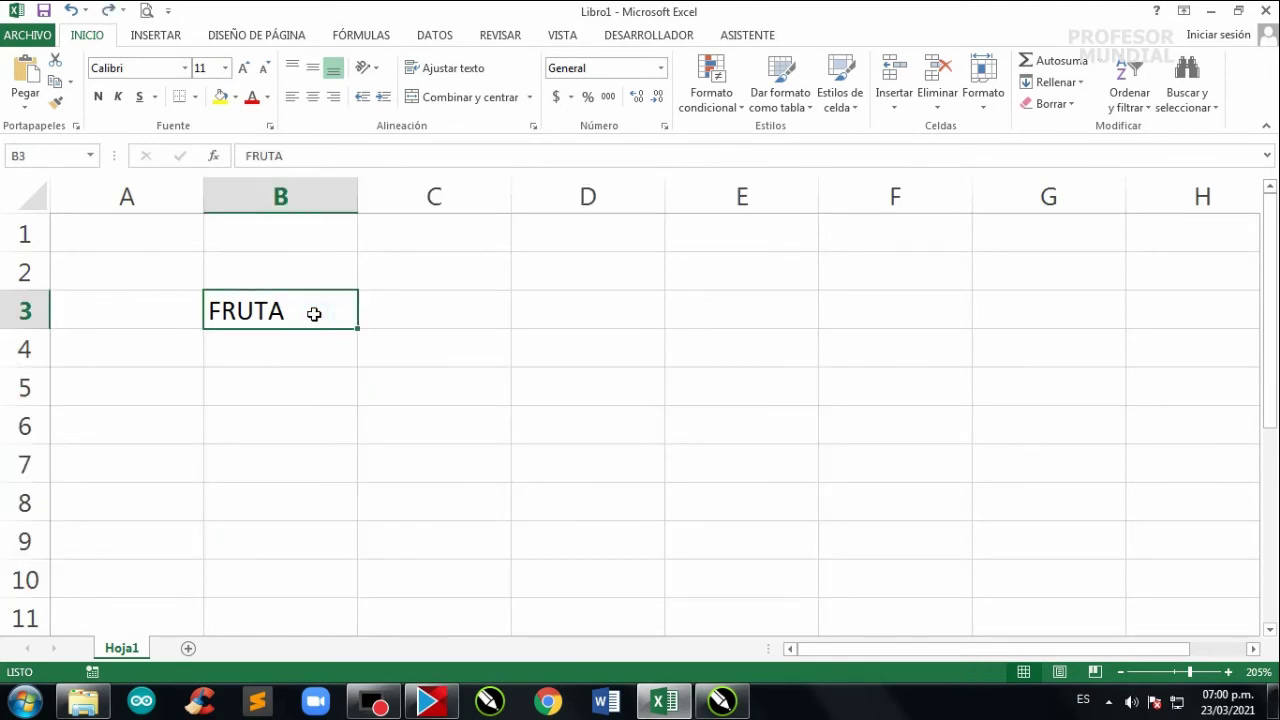
type("3/")
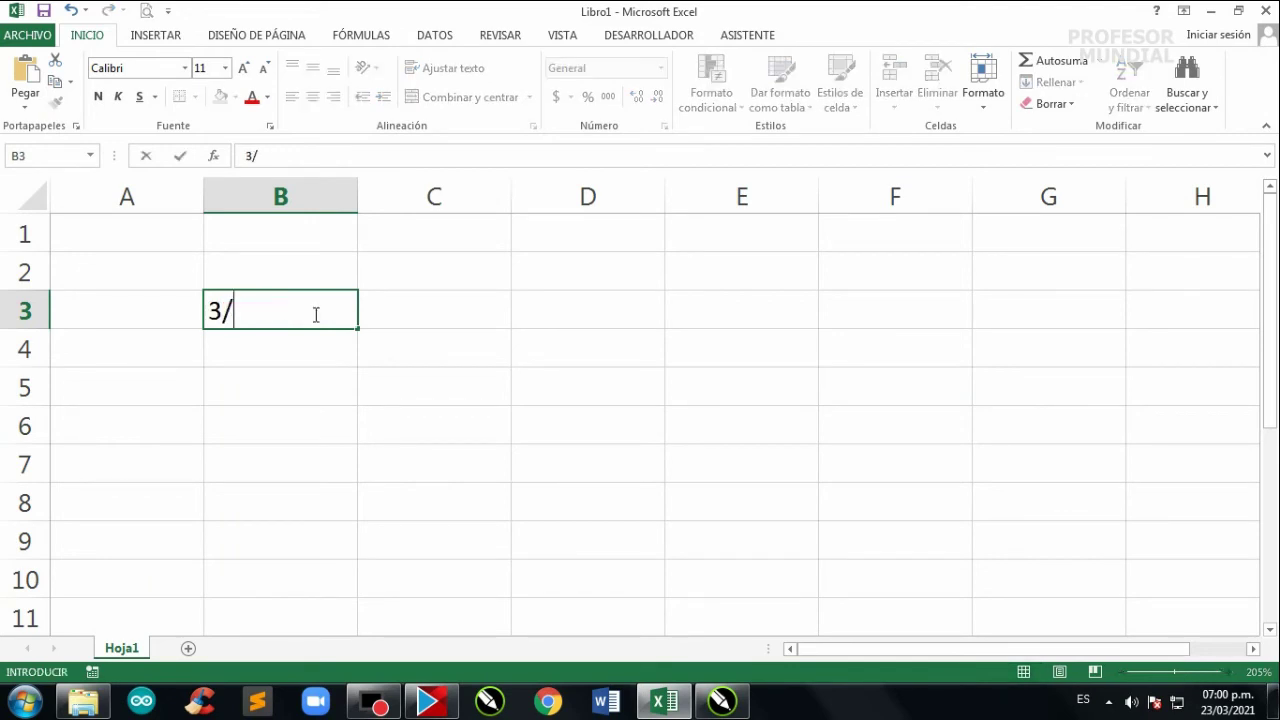
type("04")
type("/2020")
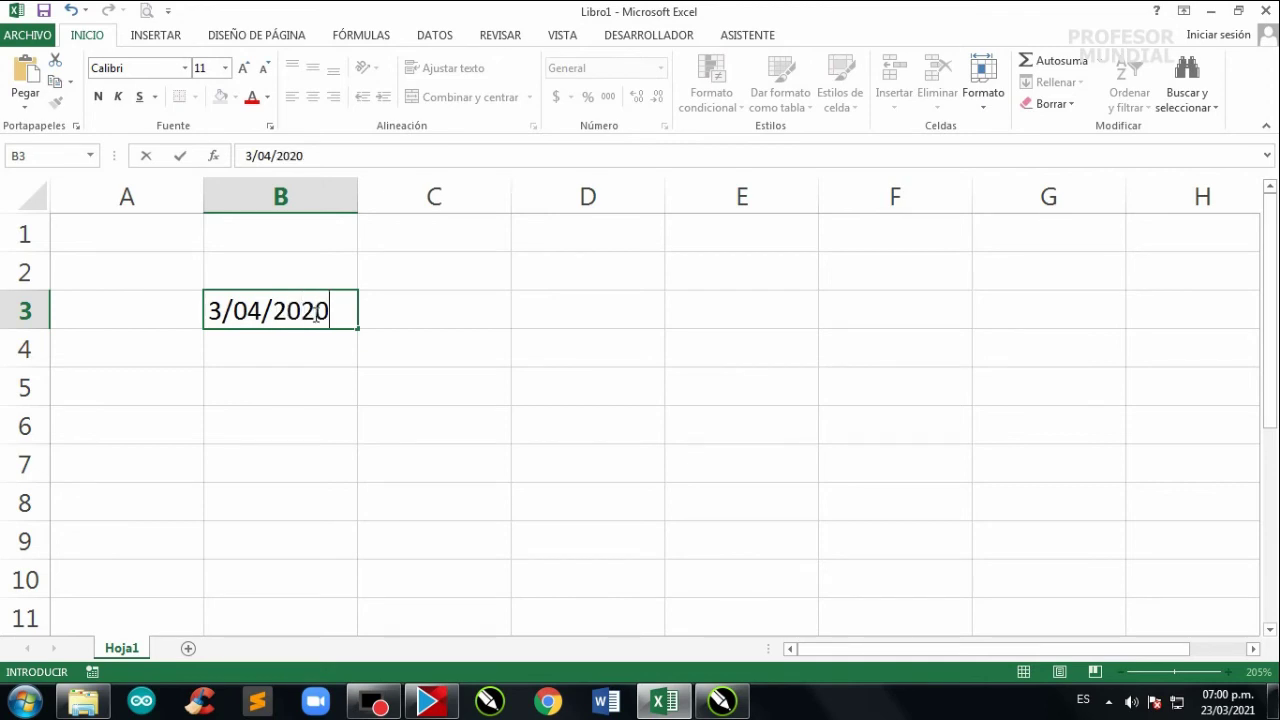
left_click(466, 400)
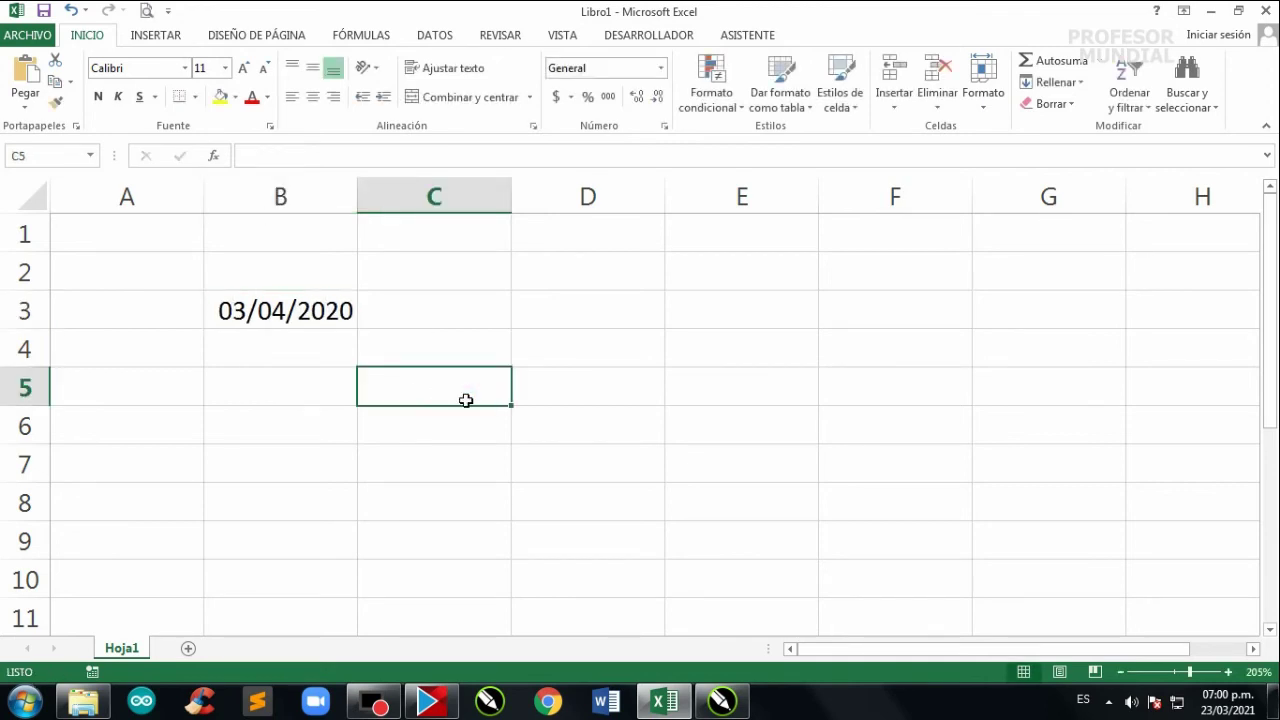
- Enter the date 05/04/2020 in B4, correcting a mistyped month
left_click(300, 344)
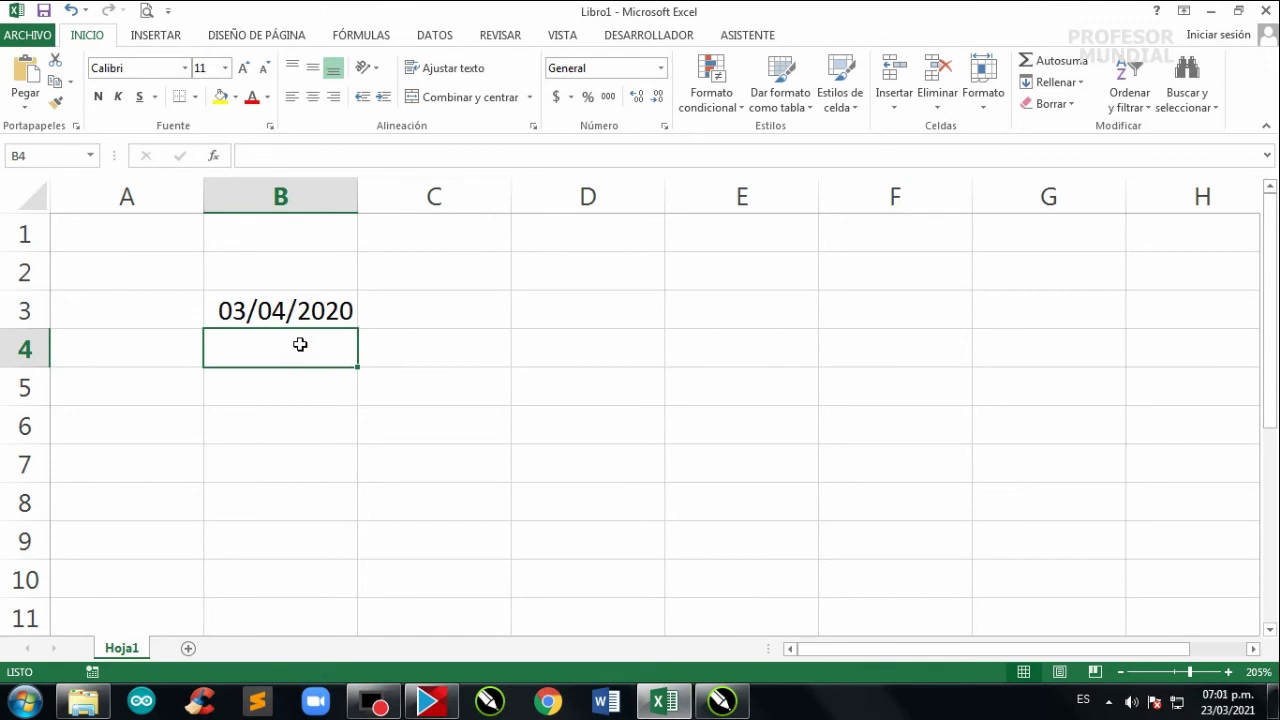
type("0")
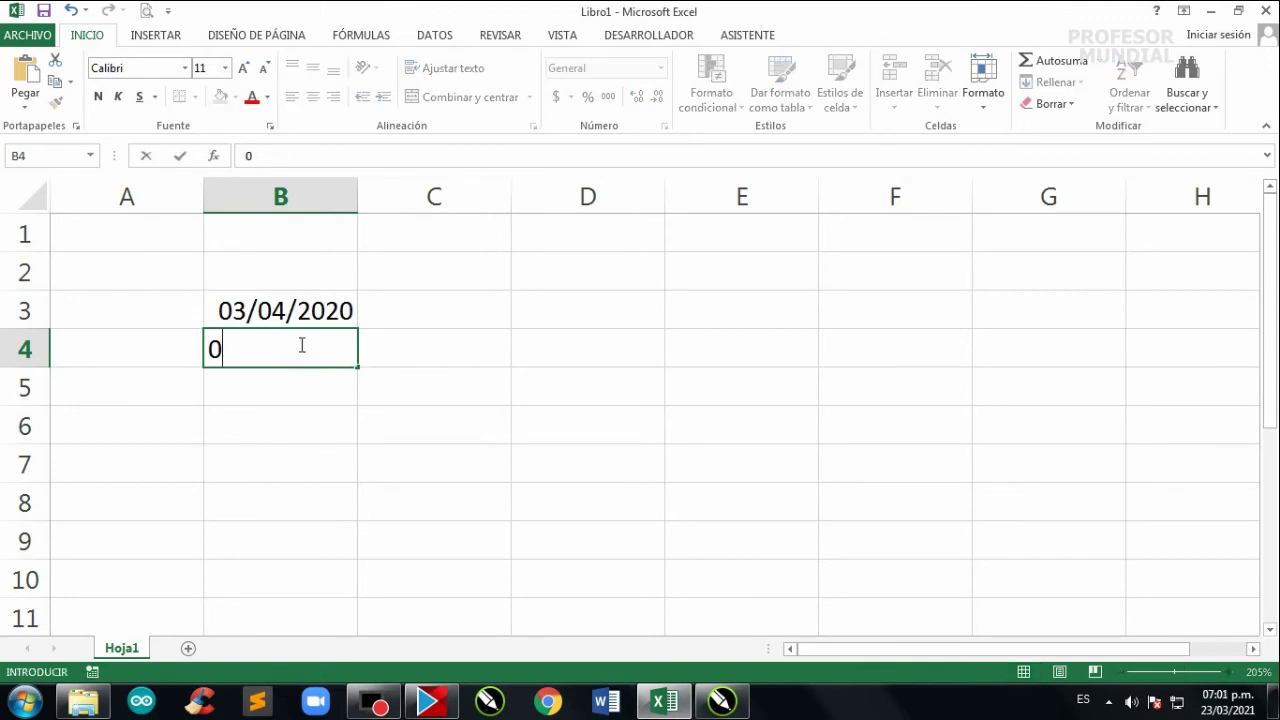
type("5/05")
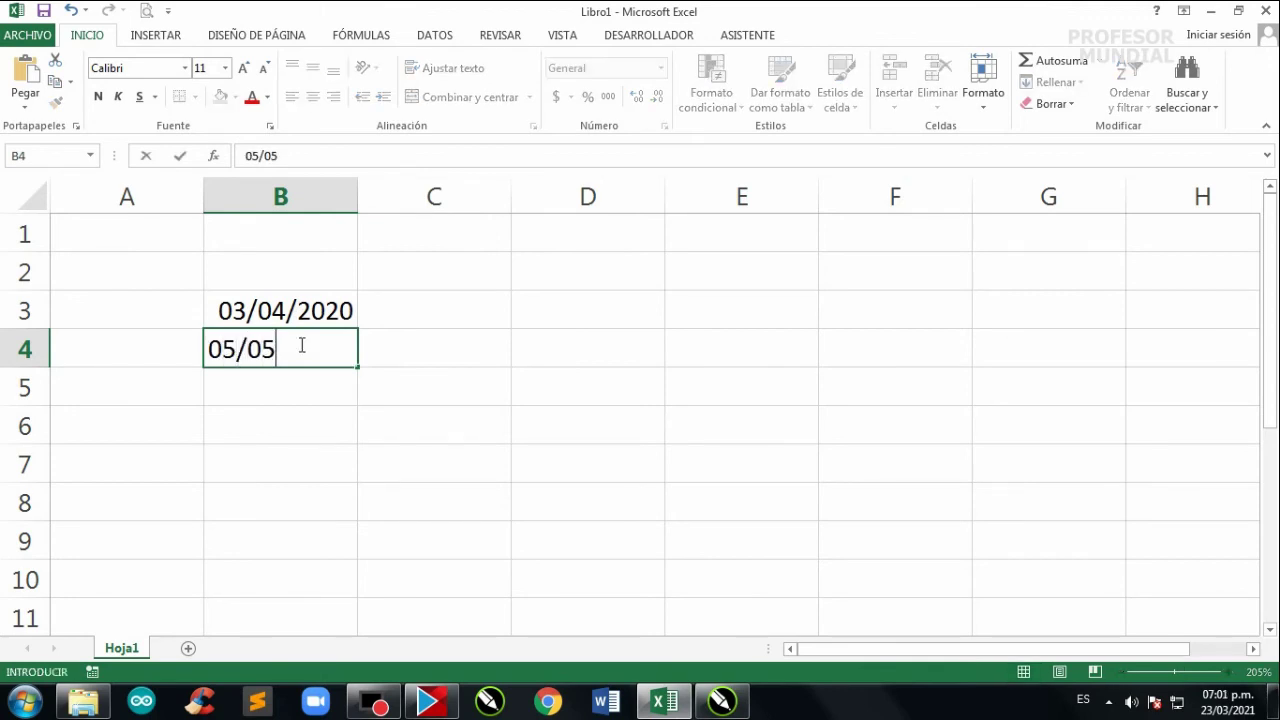
key("BackSpace")
type("4")
type("/202")
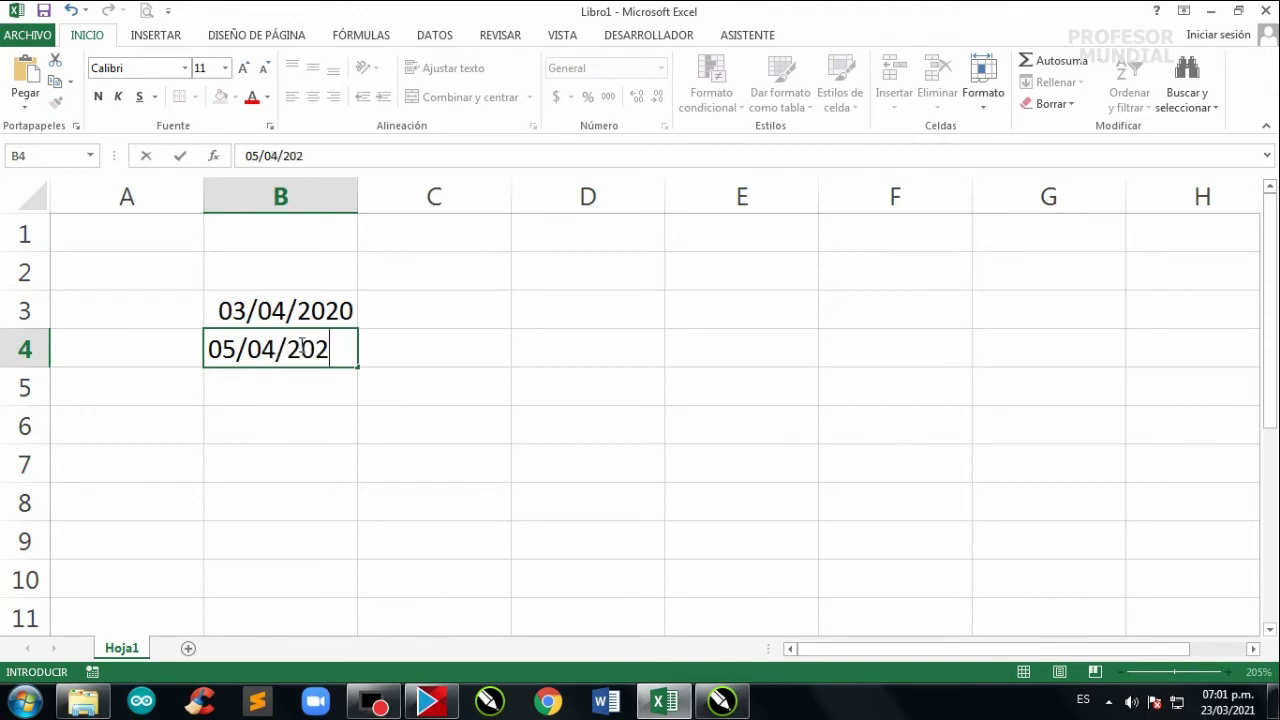
type("0")
left_click(418, 396)
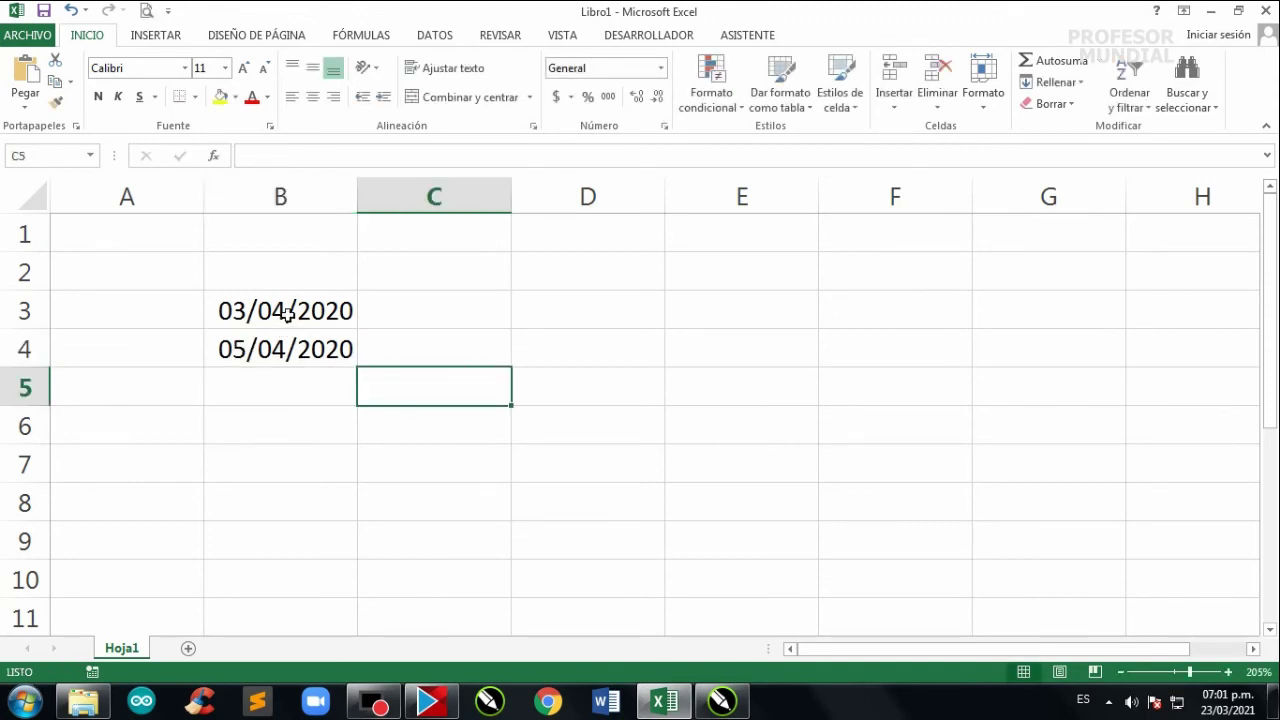
- Fill B3:B4 down to B10, adding dates 07/04/2020 through 17/04/2020
left_click_drag(284, 312, 286, 350)
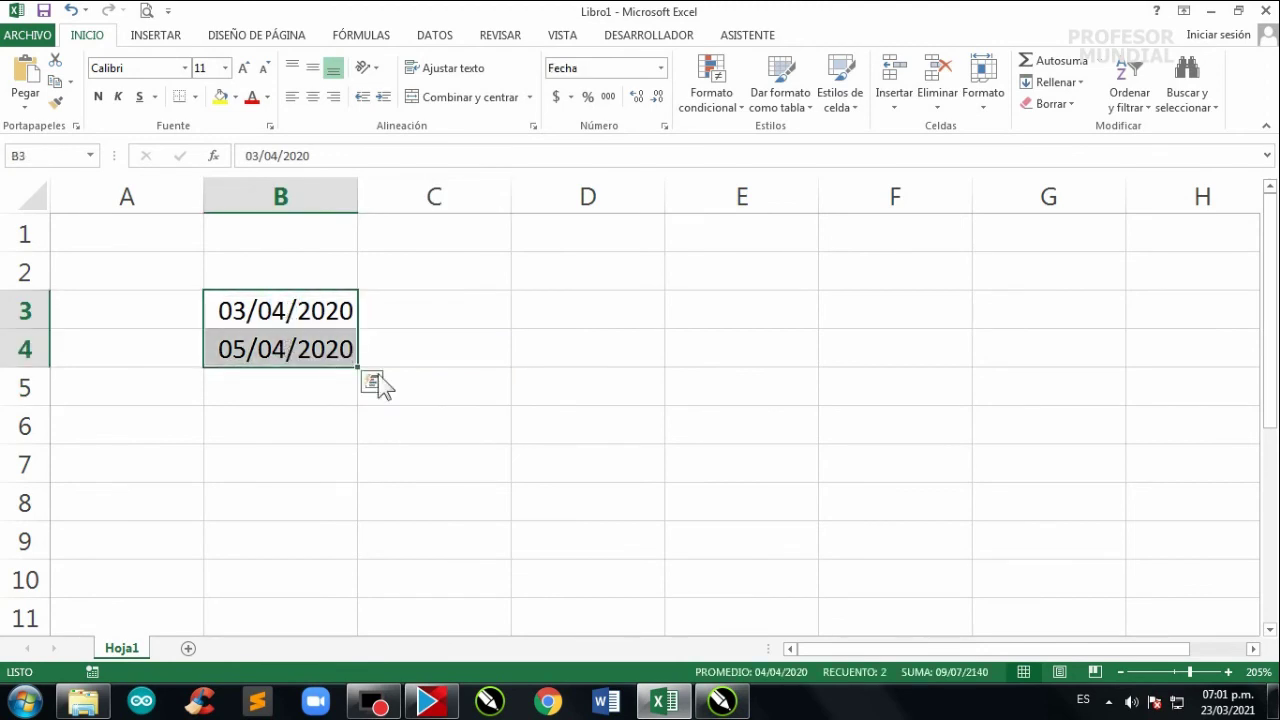
left_click(434, 345)
left_click_drag(285, 310, 285, 348)
left_click_drag(356, 367, 347, 590)
left_click(400, 504)
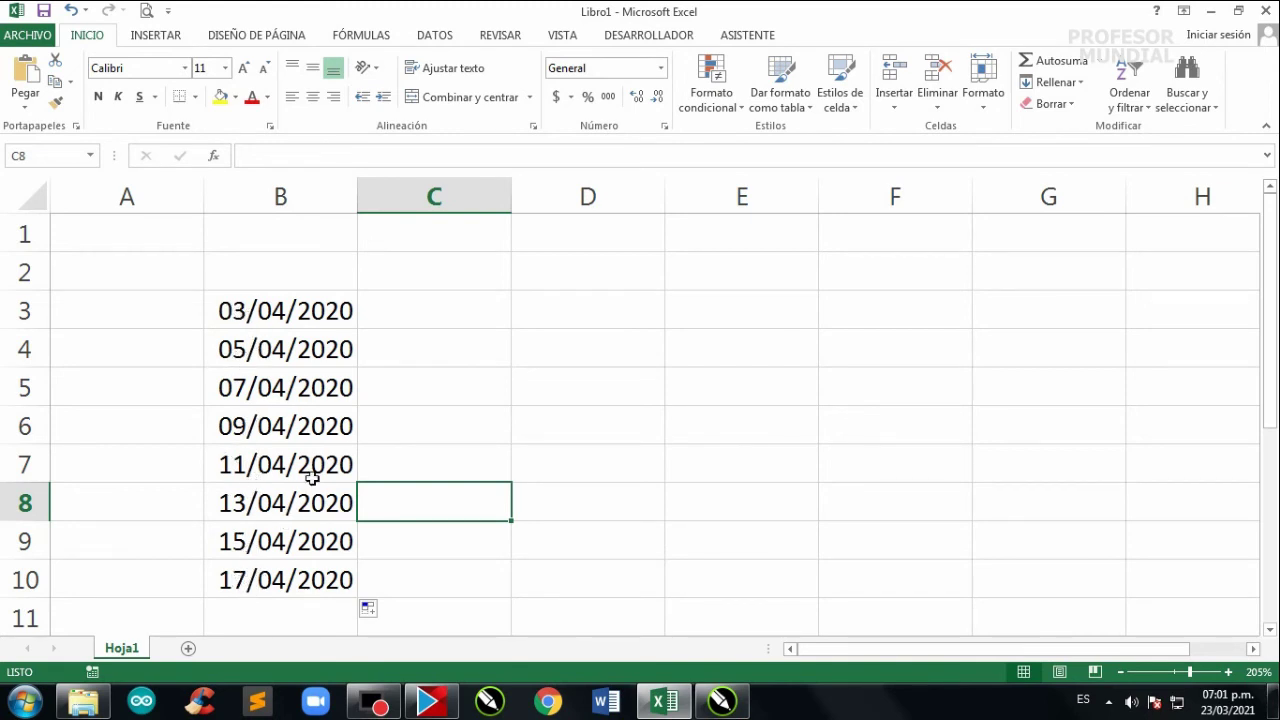
- Fill the two-day date series from B9:B10 down to row 20, reaching 07/05/2020
scroll(331, 441, "down", 3)
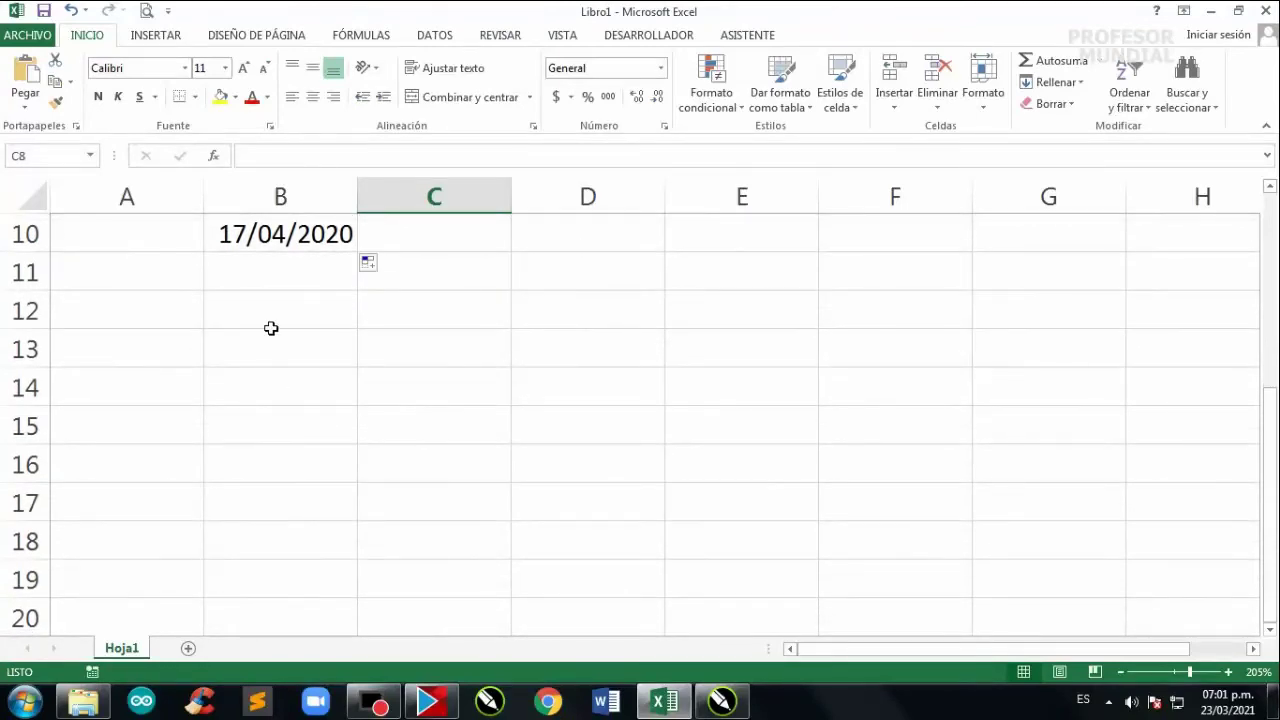
scroll(271, 329, "up", 1)
left_click_drag(229, 309, 322, 342)
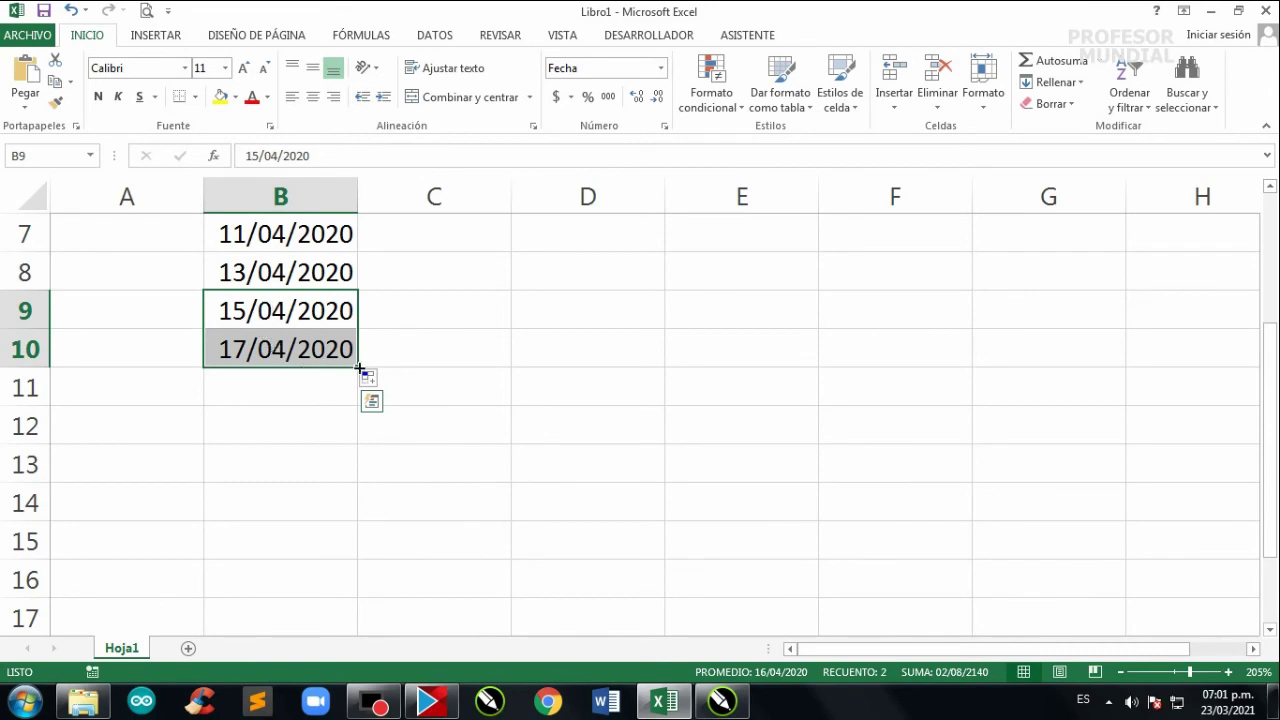
mouse_move(360, 363)
left_mouse_down()
mouse_move(348, 561)
mouse_move(309, 506)
left_mouse_up()
- Scroll through the extended dates and select the 29/04/2020 cell to inspect it
scroll(335, 420, "up", 4)
scroll(329, 372, "down", 2)
scroll(329, 373, "down", 1)
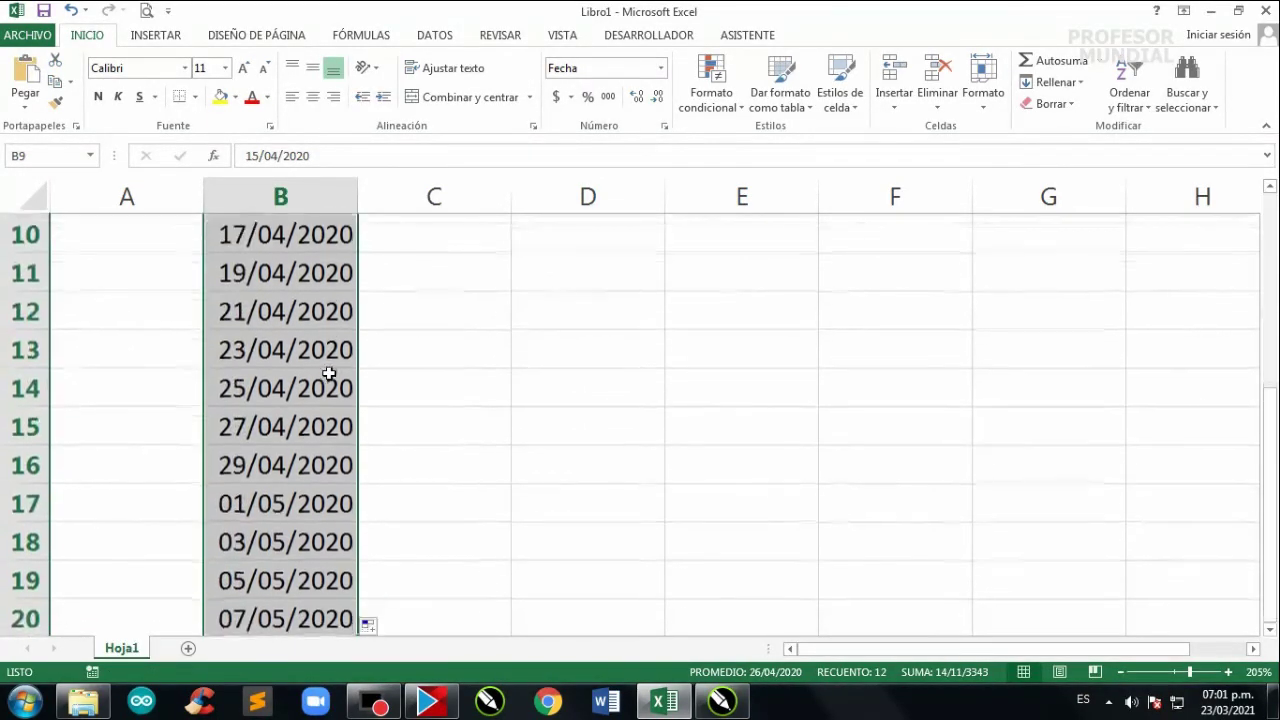
scroll(329, 373, "up", 2)
scroll(329, 373, "up", 1)
scroll(329, 373, "down", 1)
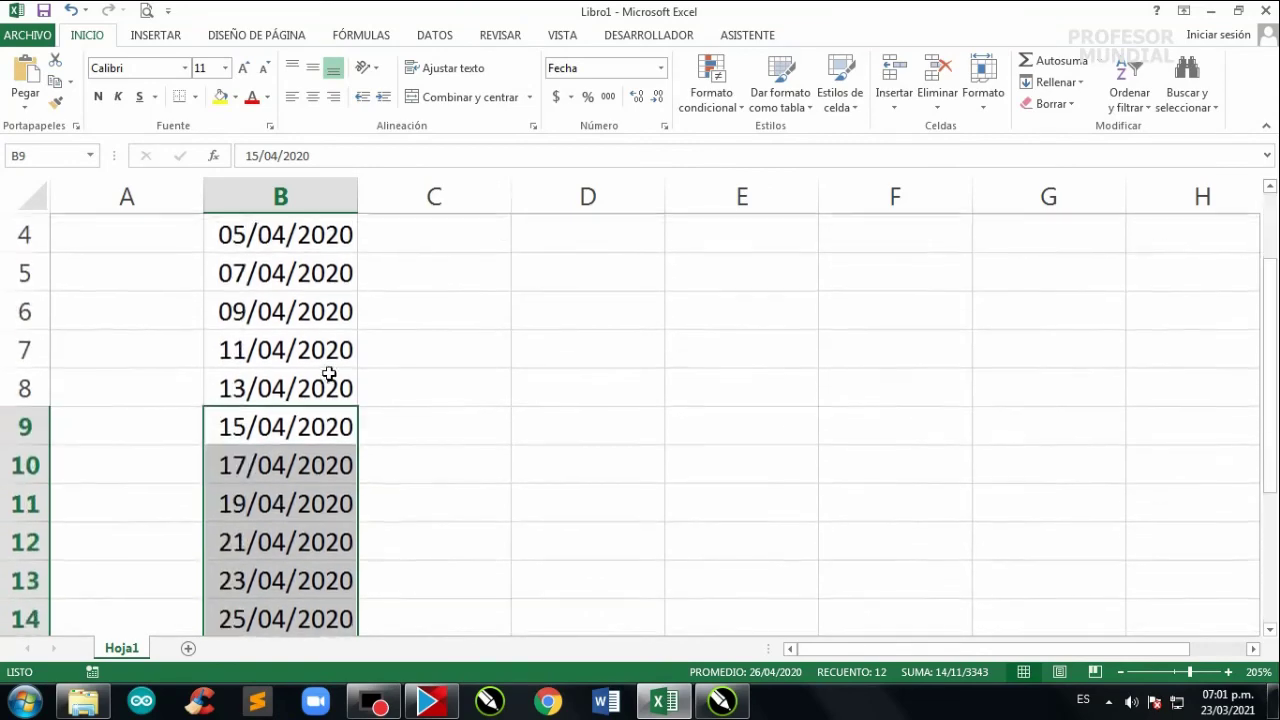
scroll(331, 371, "down", 2)
left_click(366, 400)
scroll(300, 420, "down", 1)
scroll(281, 428, "down", 1)
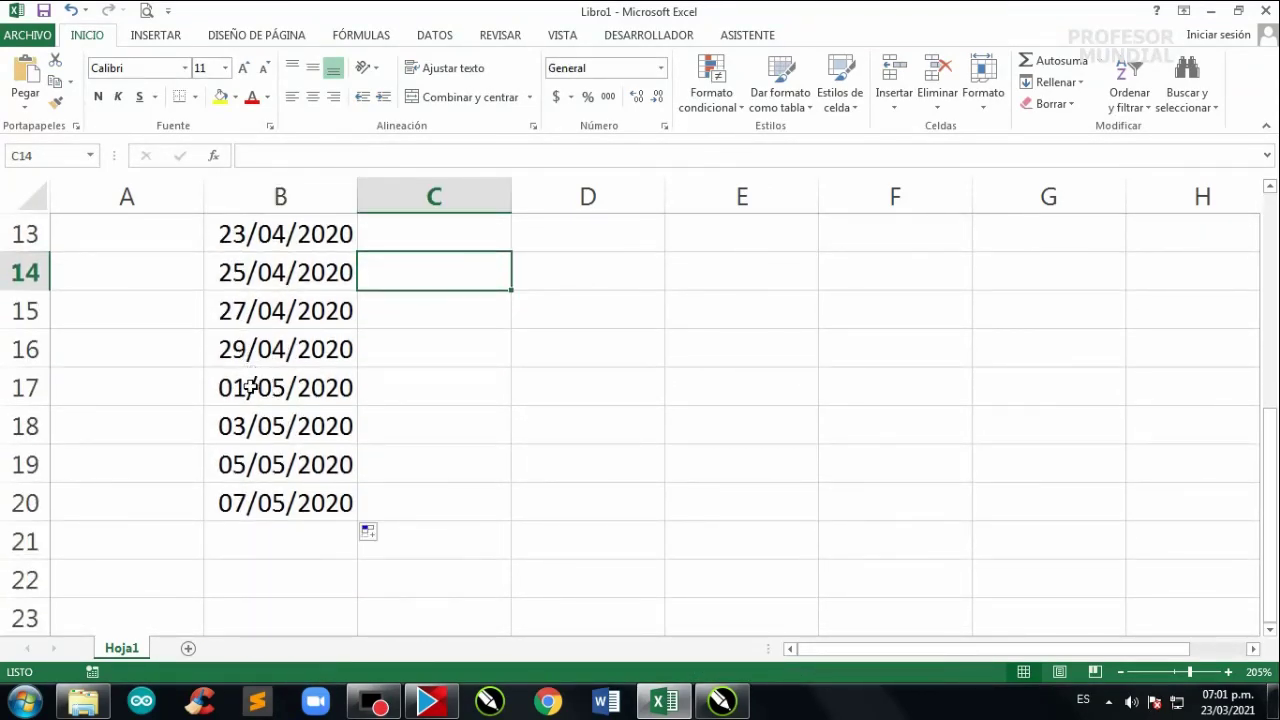
left_click(228, 348)
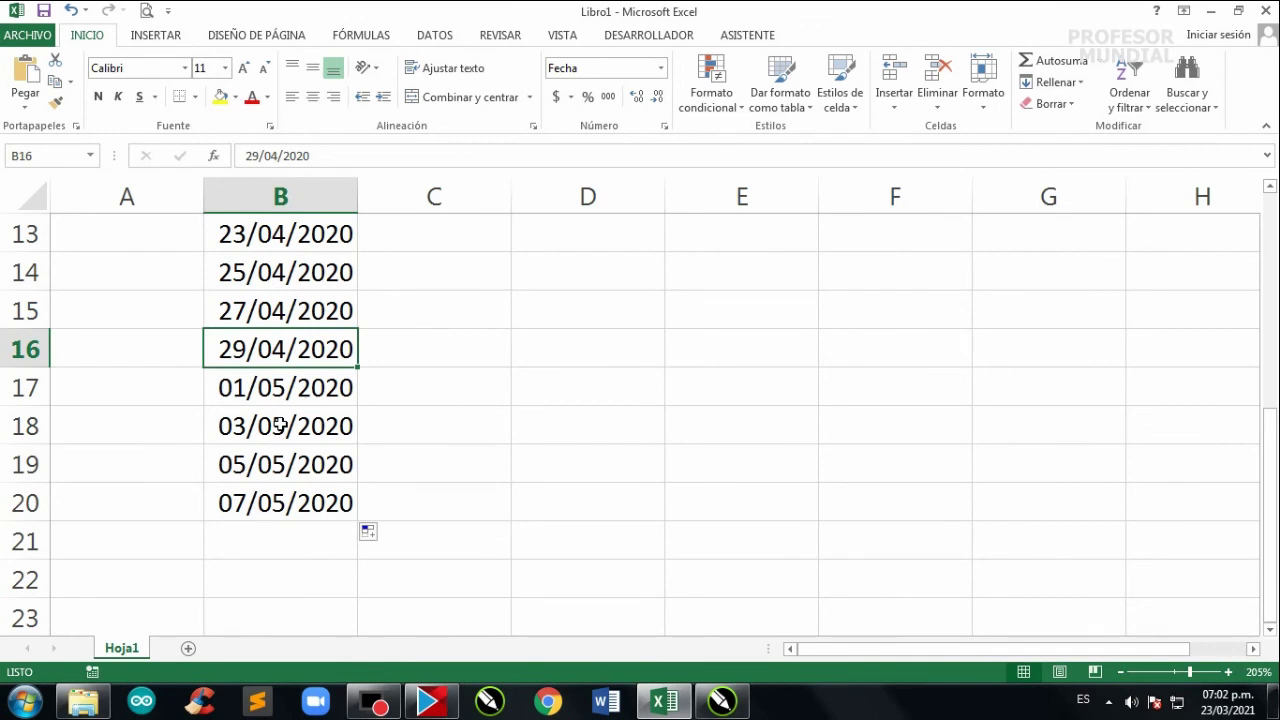
scroll(280, 425, "up", 1)
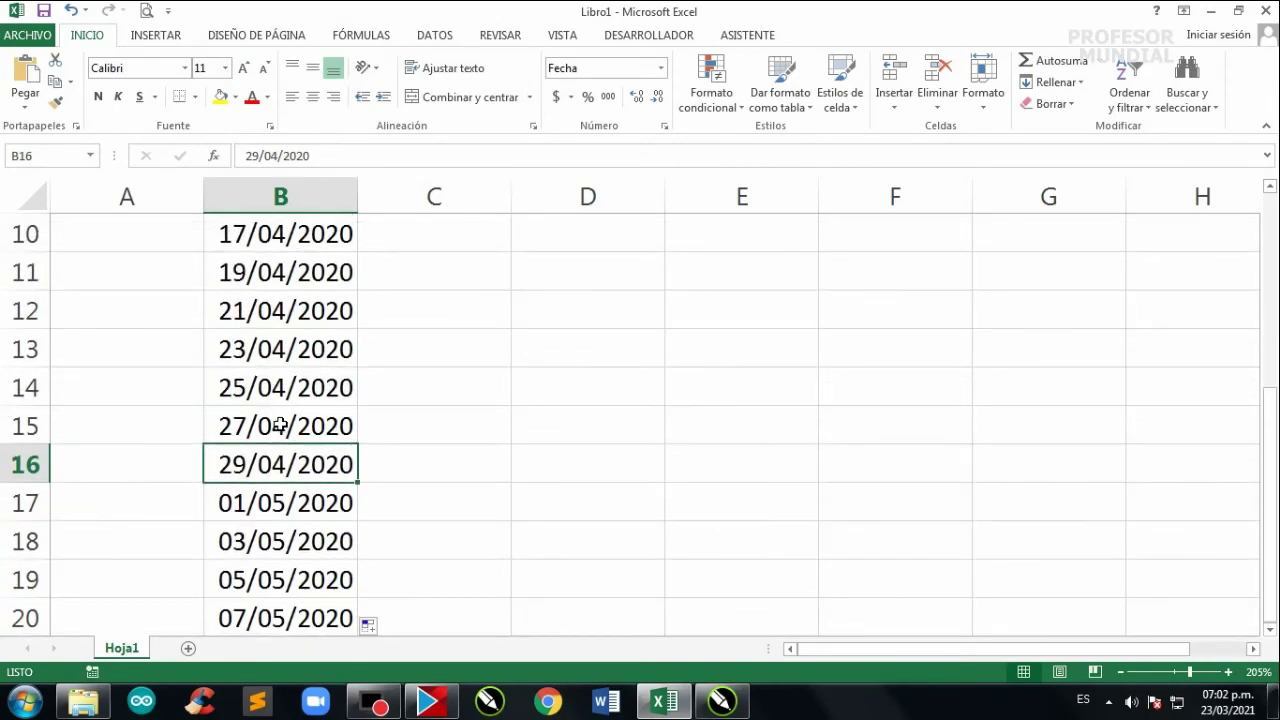
scroll(280, 425, "up", 2)
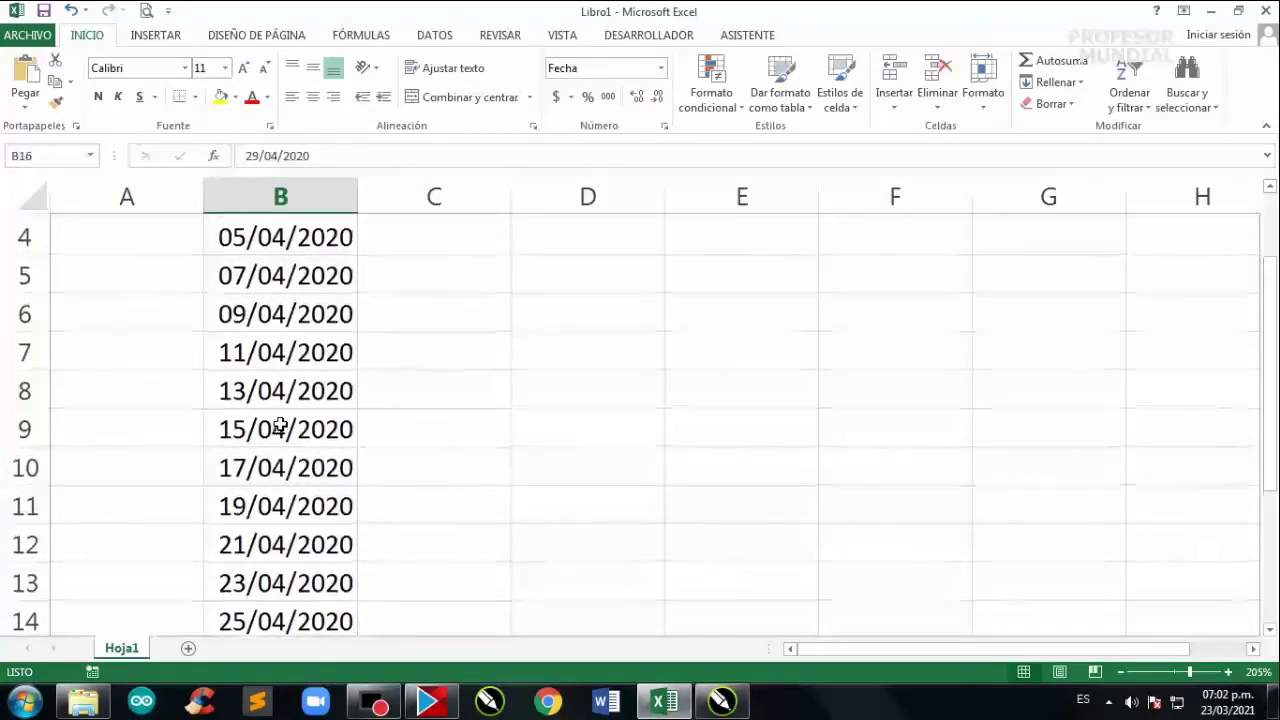
scroll(280, 425, "up", 1)
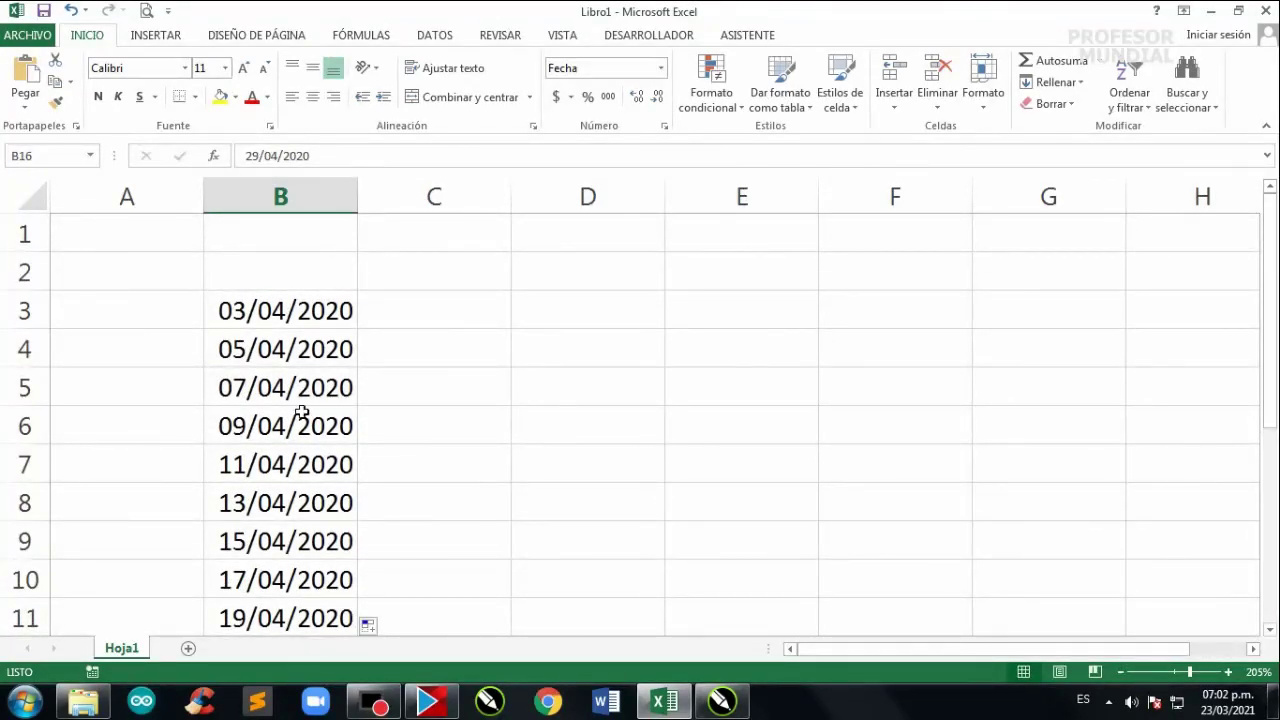
left_click(415, 362)
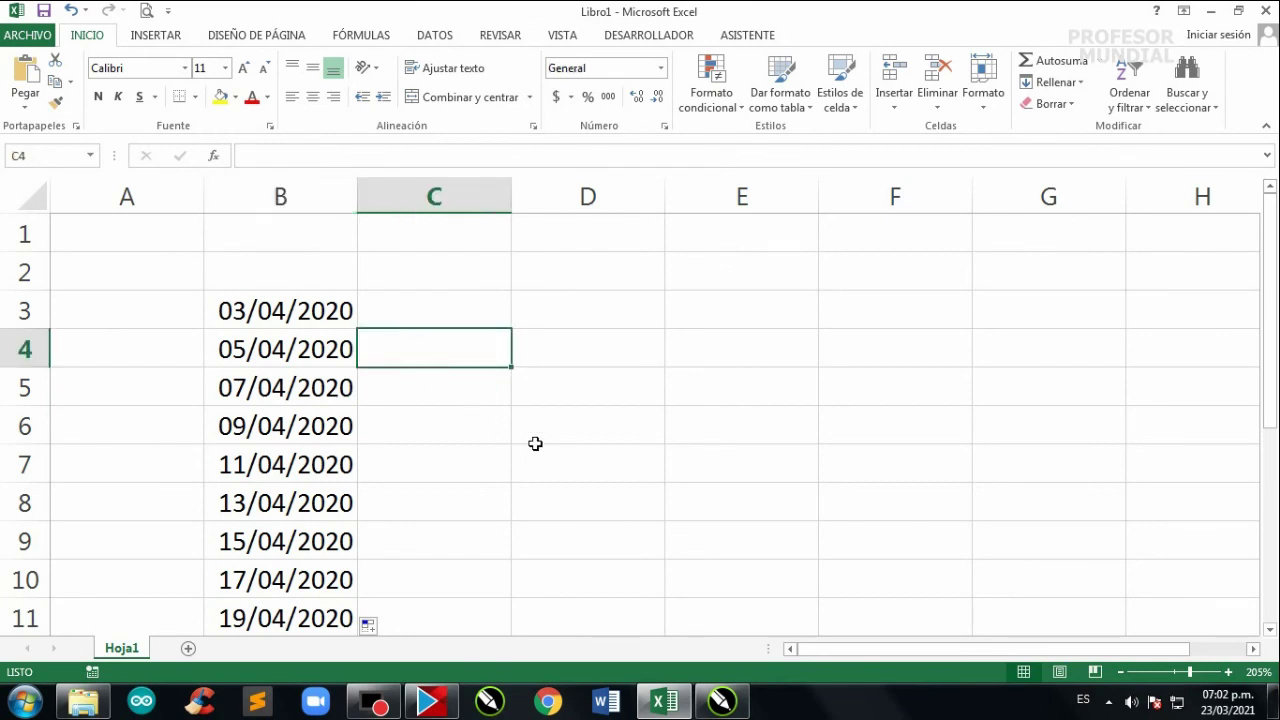
left_click(434, 320)
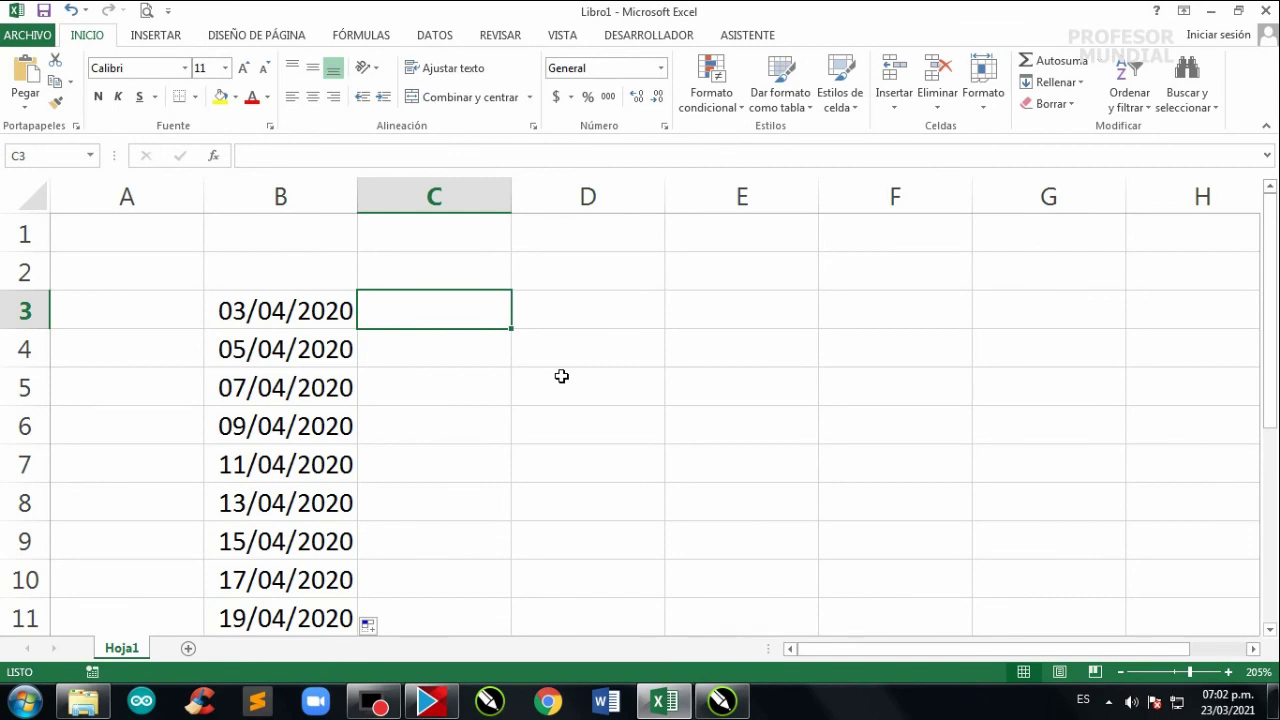
left_click(562, 376)
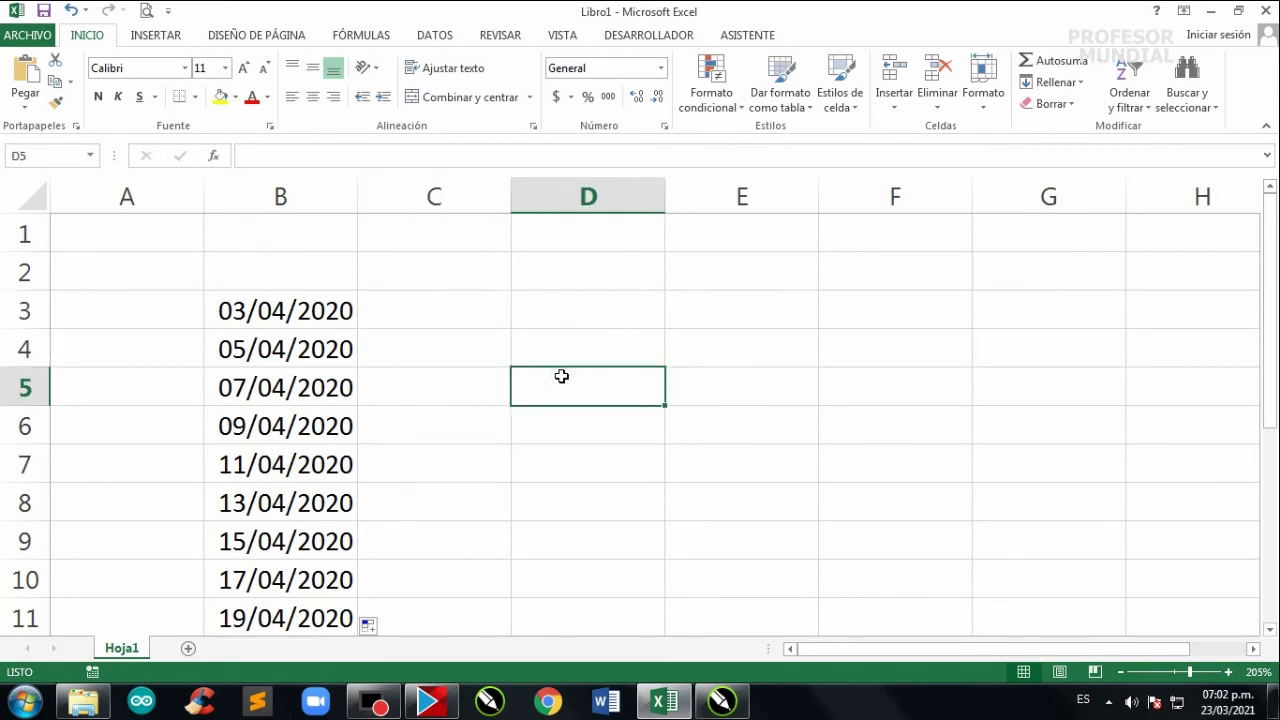